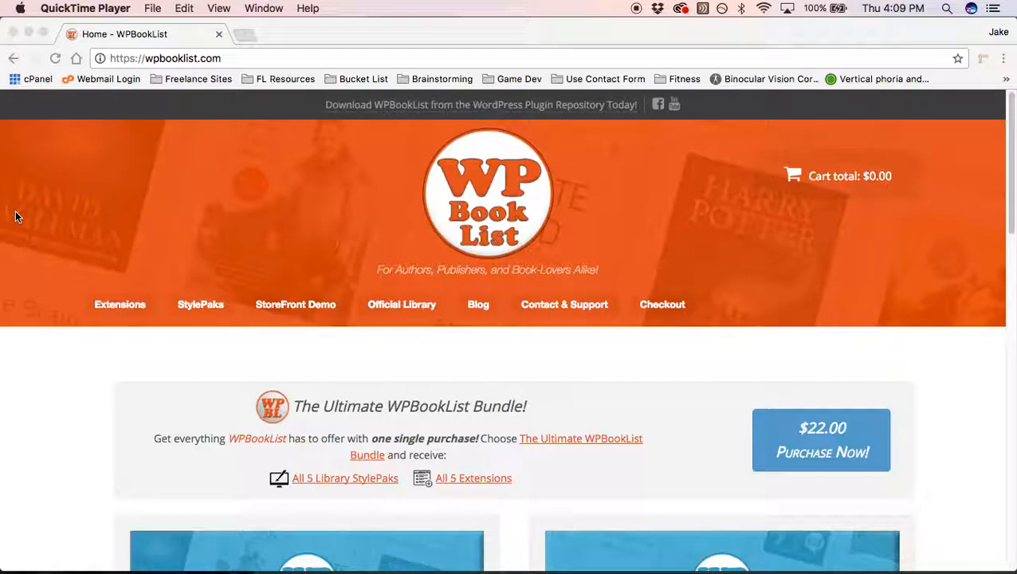
Step: Bring the Chrome window showing the WPBookList home page to the front
left_click(27, 502)
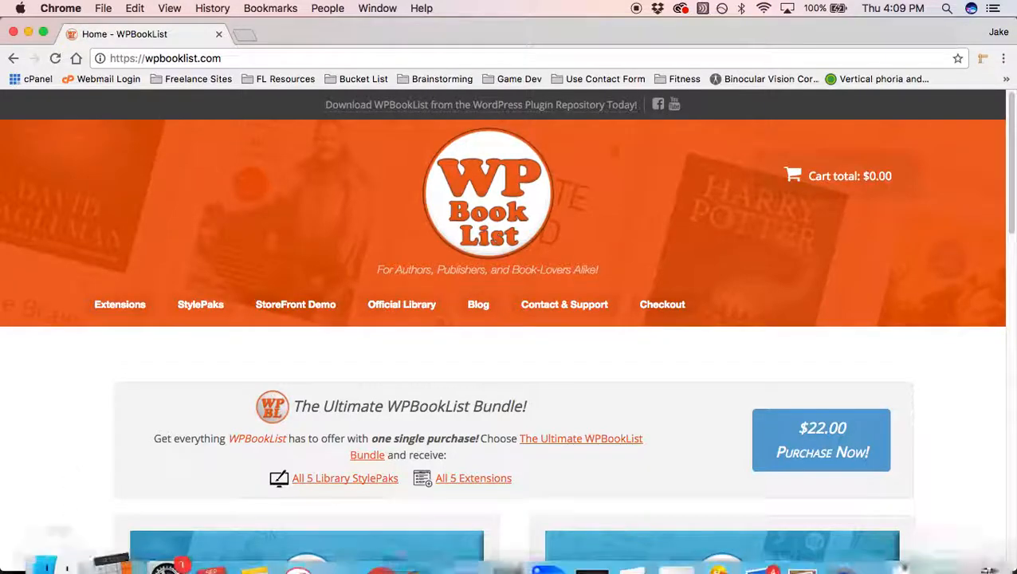
left_click(62, 548)
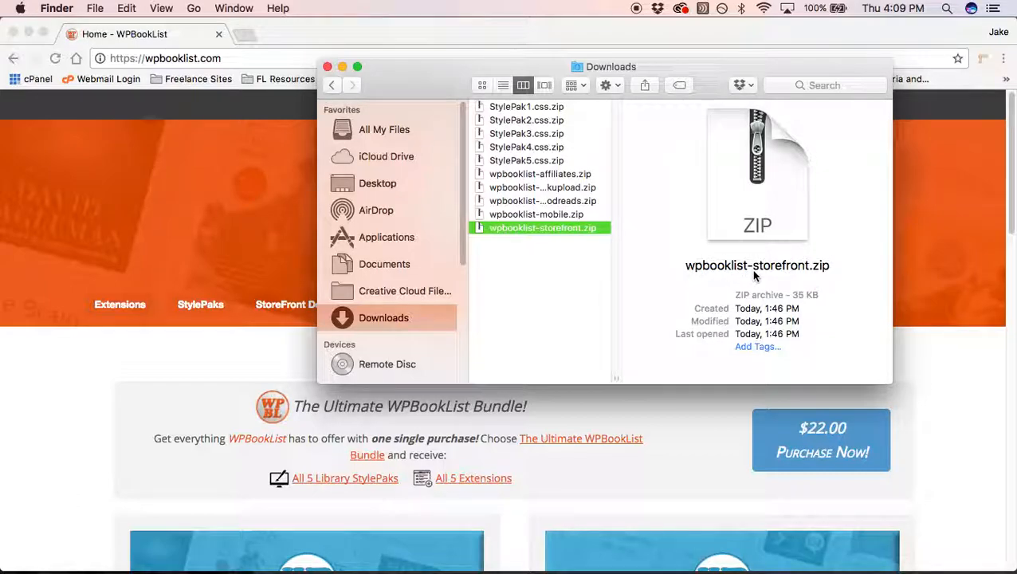
left_click(223, 222)
left_click(325, 58)
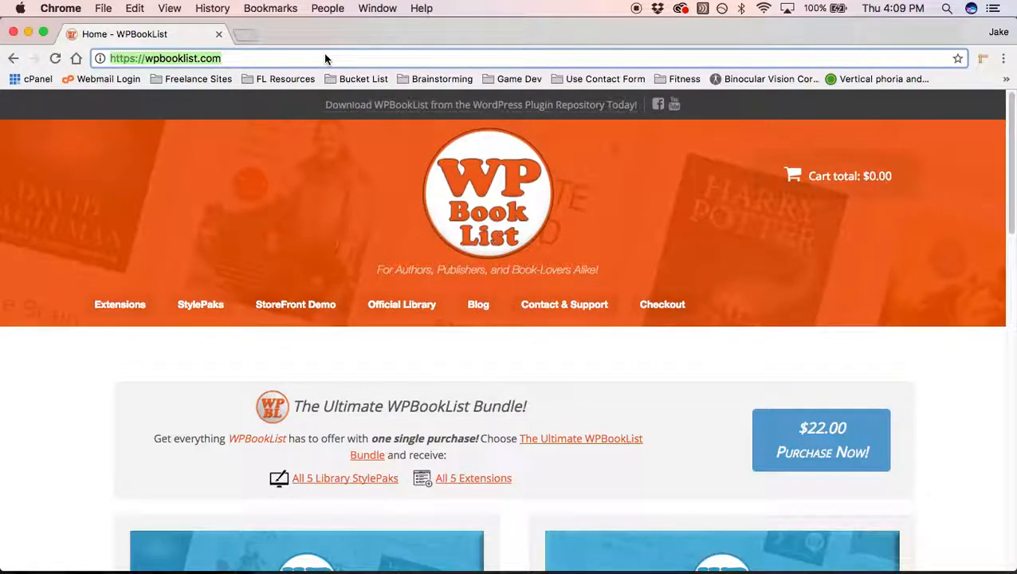
Step: Log into wpbooklist.com/wp-admin and go to the Installed Plugins list
key("Right")
type("/wp-ad")
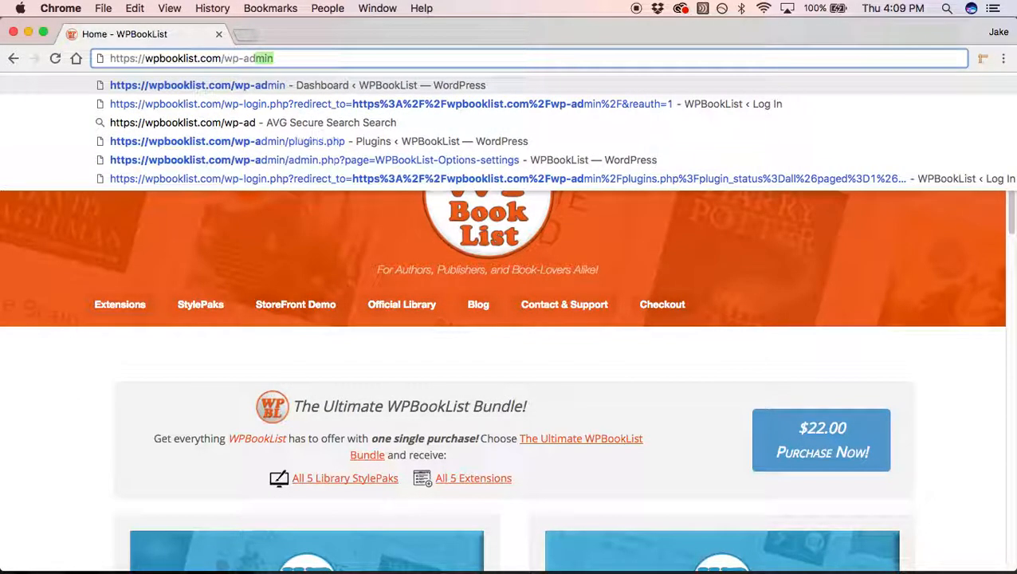
key("Return")
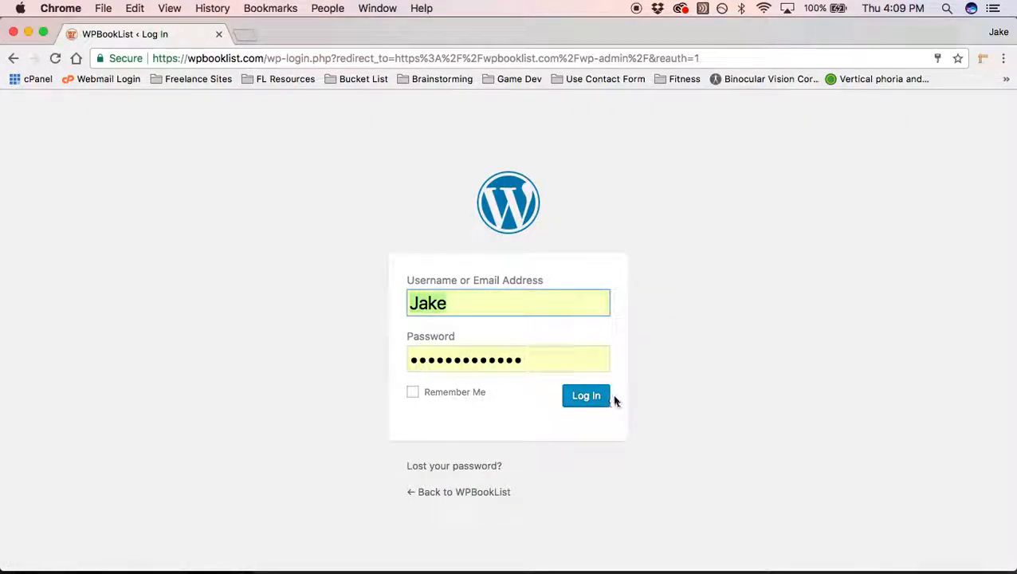
left_click(593, 399)
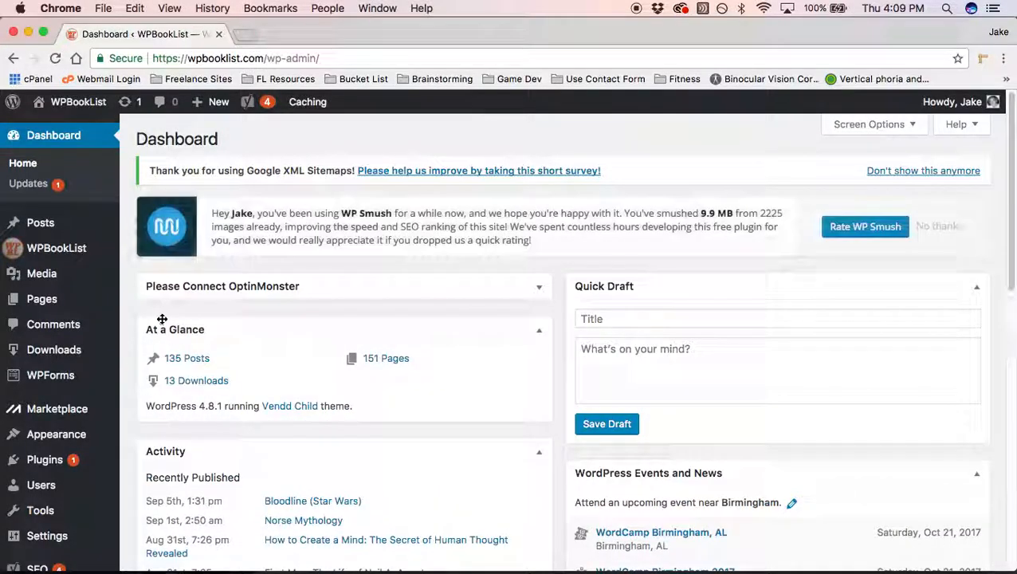
scroll(137, 355, "down", 2)
left_click(44, 362)
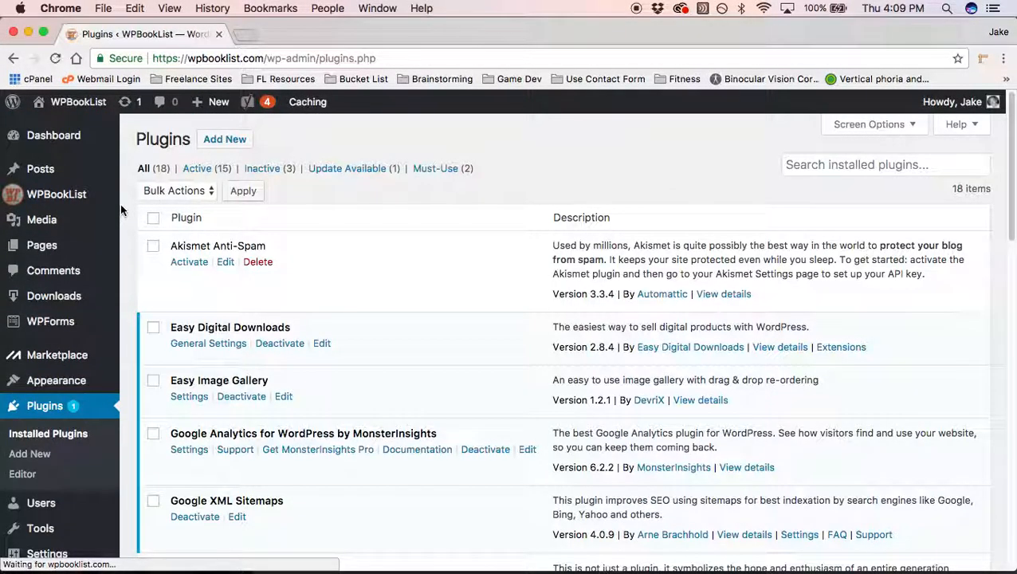
Step: Upload wpbooklist-storefront.zip as a new plugin, install it and activate it
left_click(225, 139)
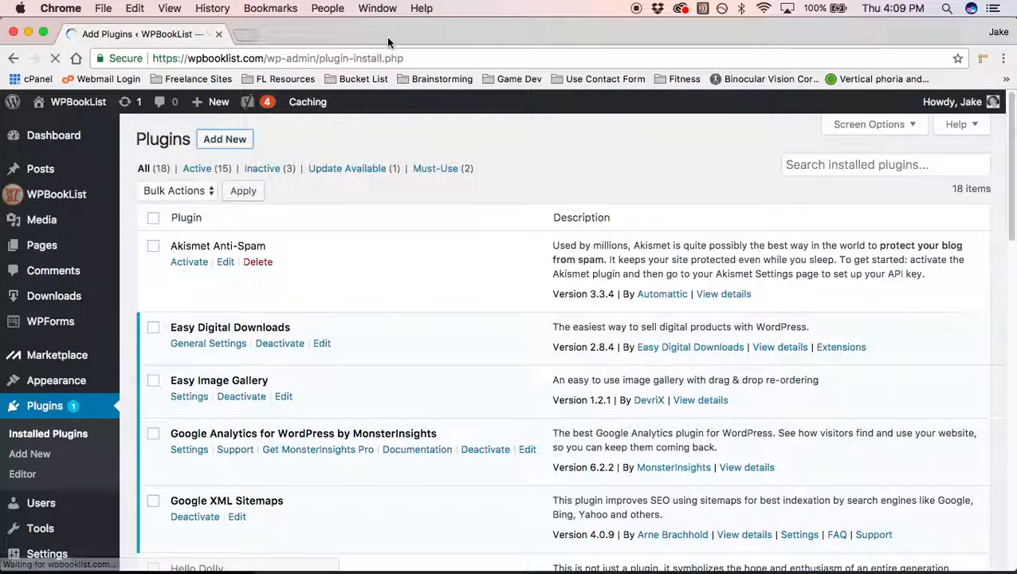
left_click(270, 138)
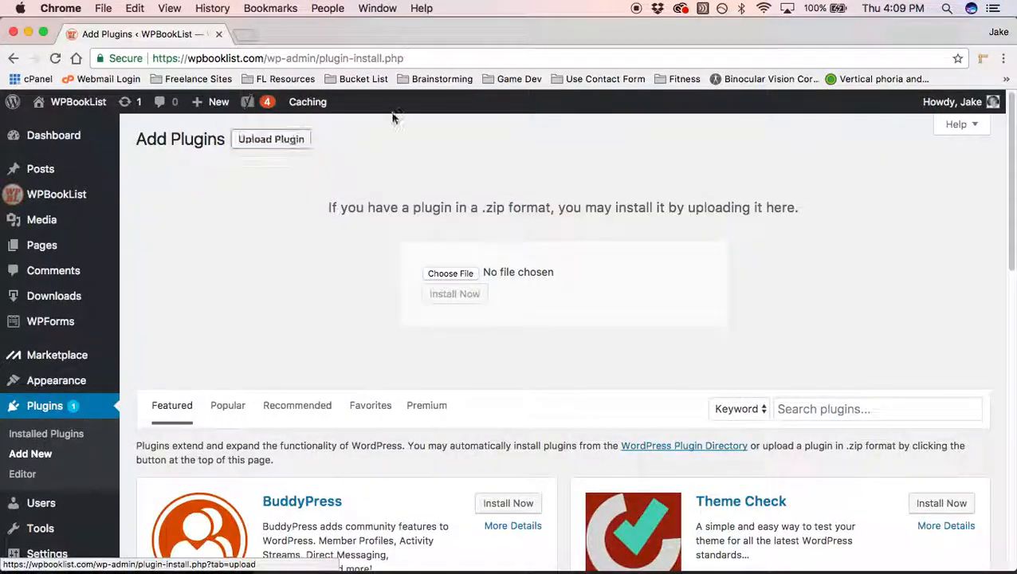
left_click(450, 274)
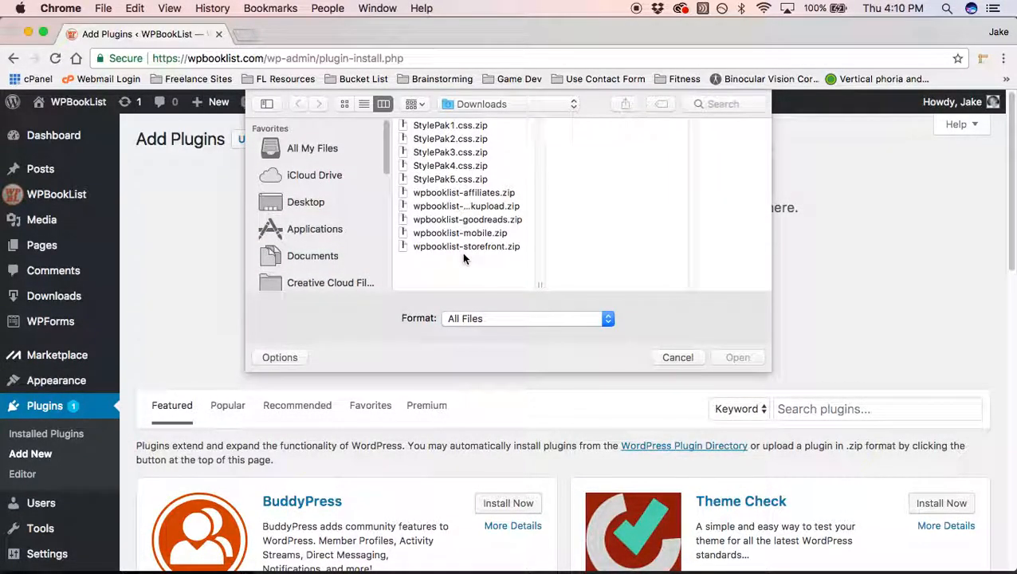
left_click(454, 247)
left_click(725, 357)
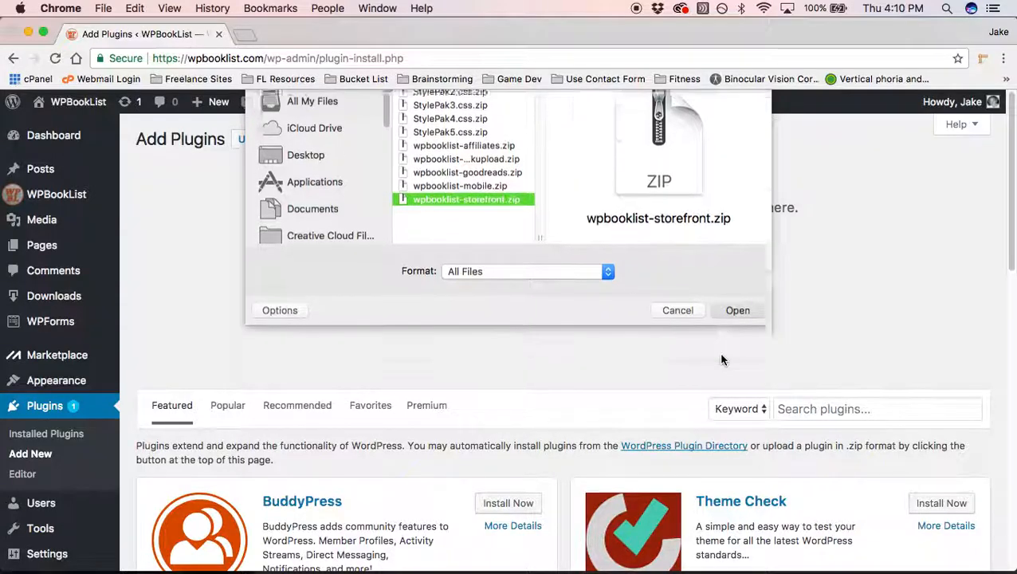
left_click(454, 299)
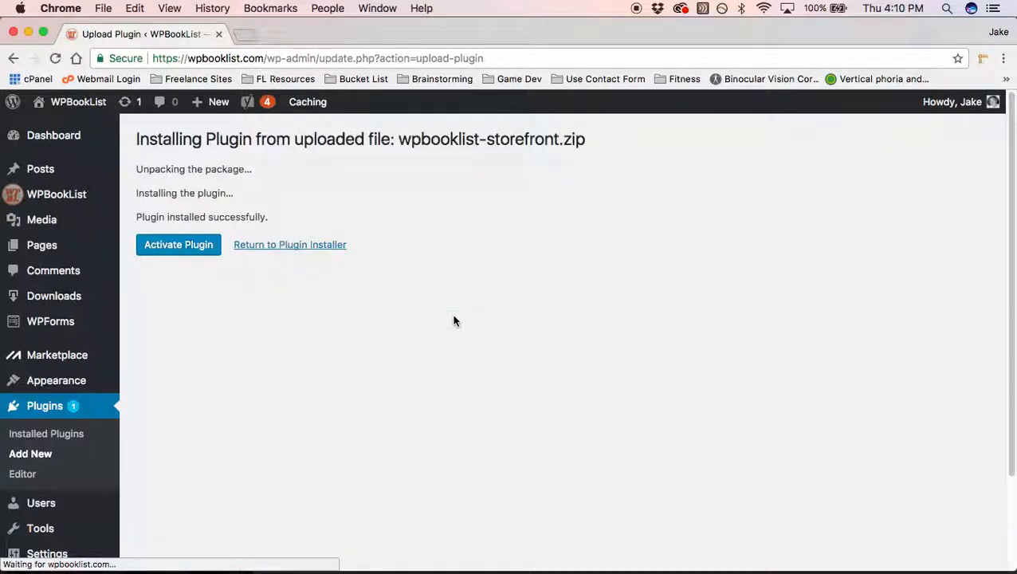
left_click(183, 252)
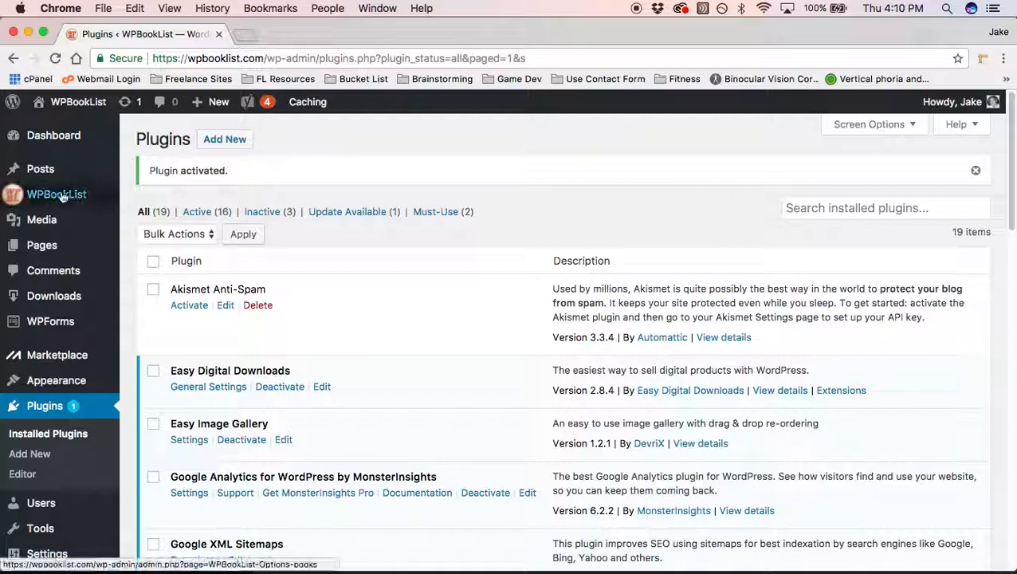
Step: Review the WPBookList Storefront settings, defaulting to 'Purchase Now!', then start a new browser tab
mouse_move(62, 197)
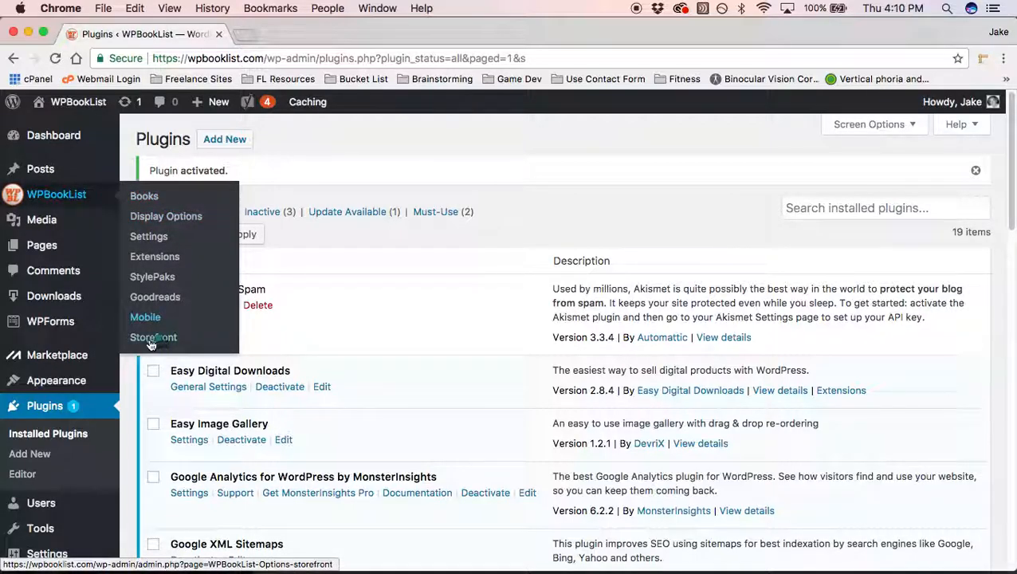
left_click(192, 341)
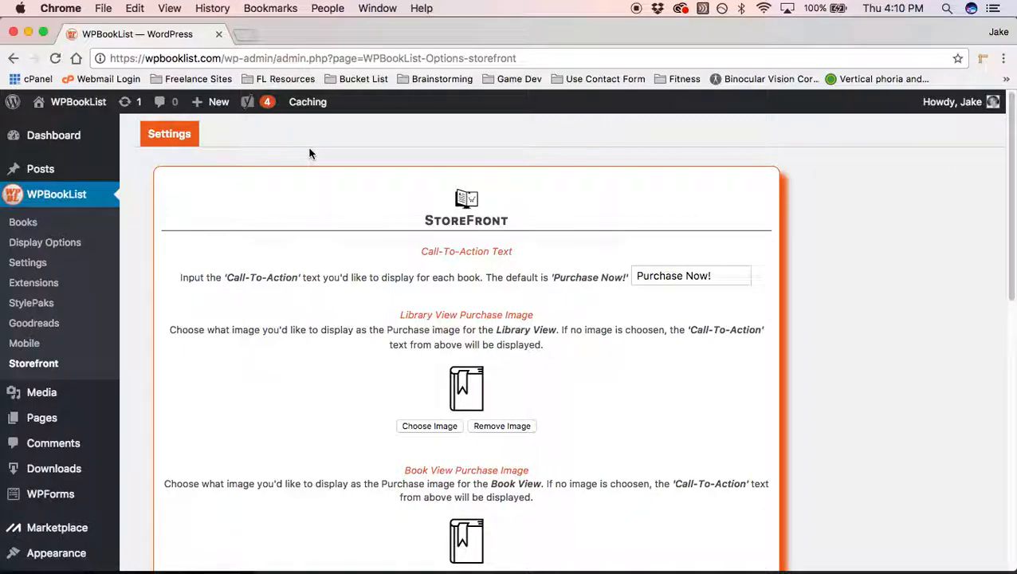
scroll(311, 154, "down", 1)
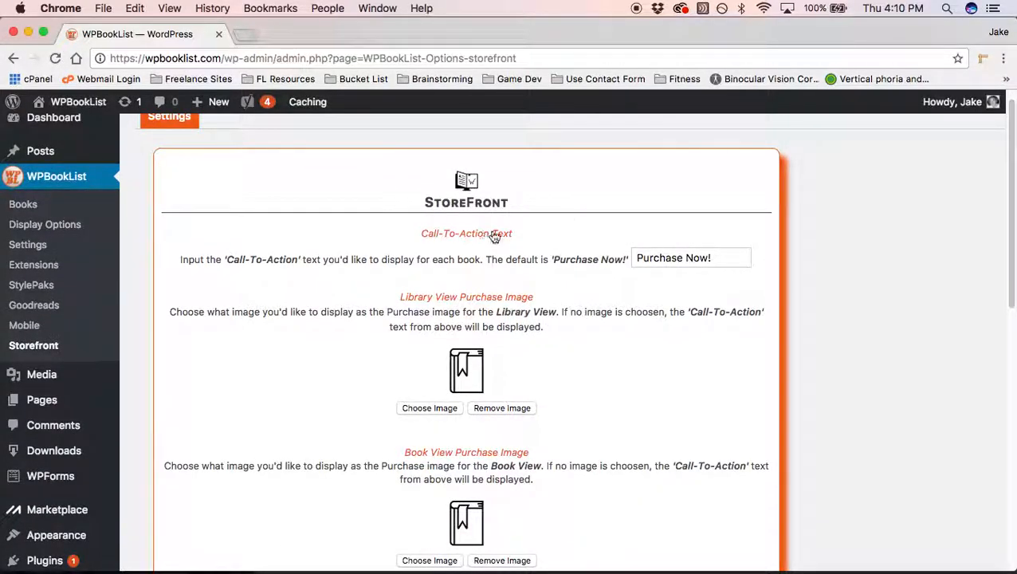
scroll(558, 303, "down", 3)
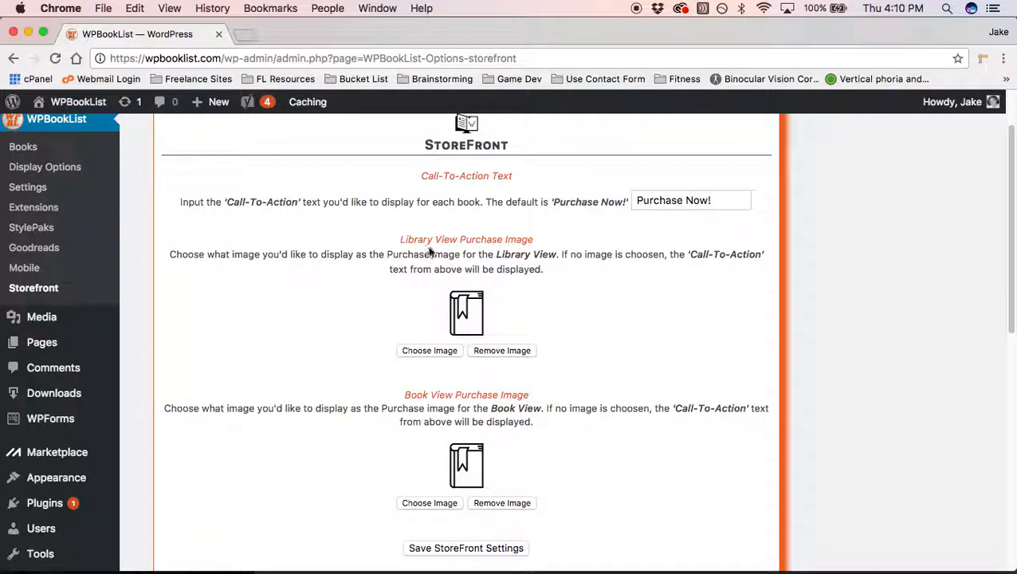
scroll(415, 422, "down", 1)
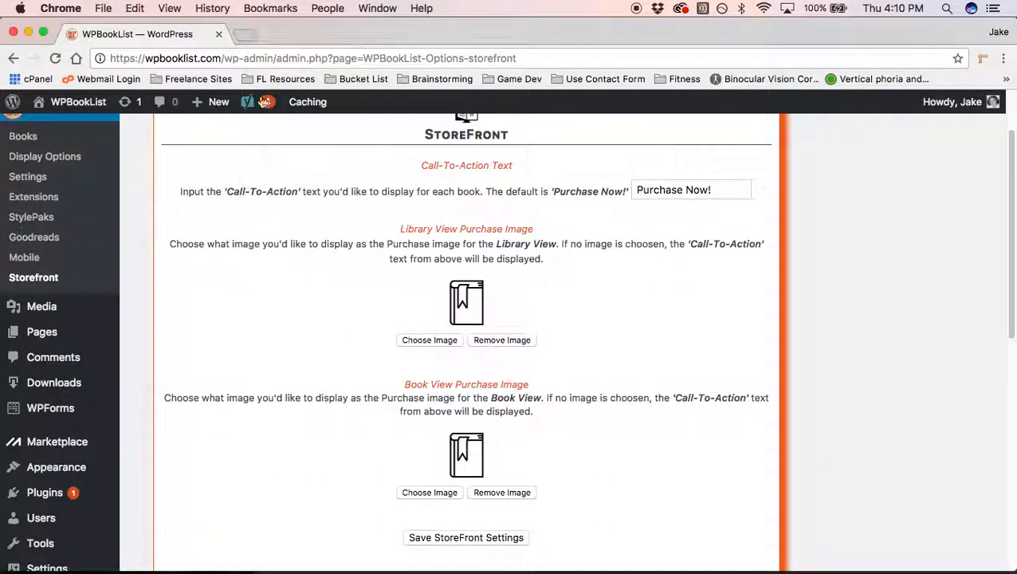
left_click(244, 34)
type("wopb")
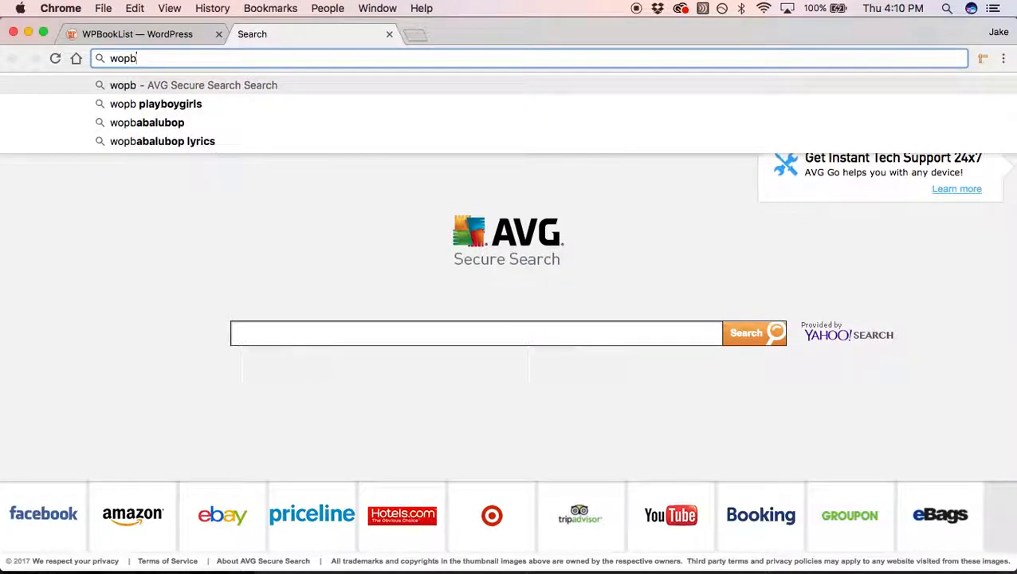
Step: Load wpbooklist.com in the new tab and go to the Official Library page
key("BackSpace")
key("BackSpace")
key("BackSpace")
type("p")
key("Return")
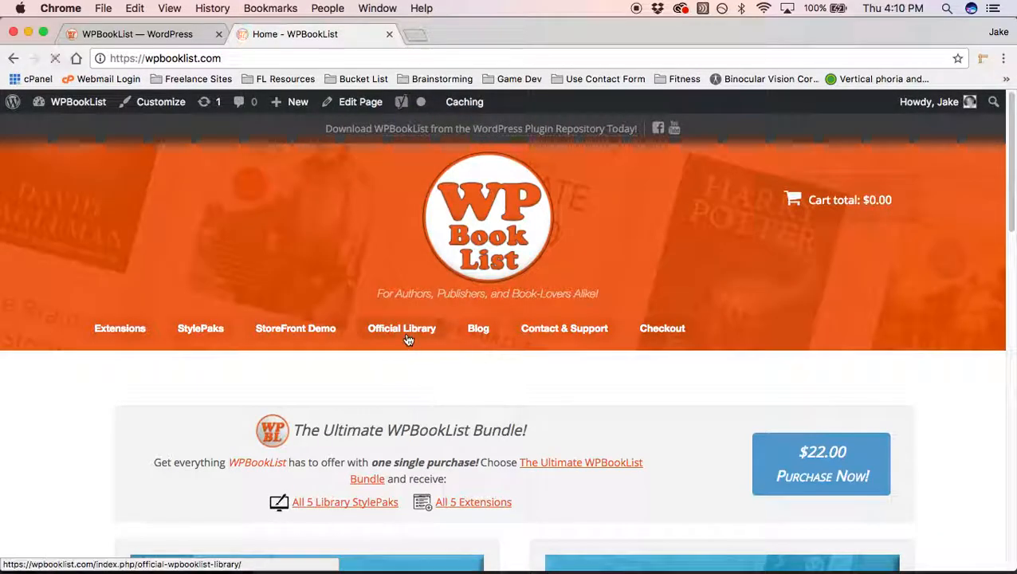
left_click(407, 341)
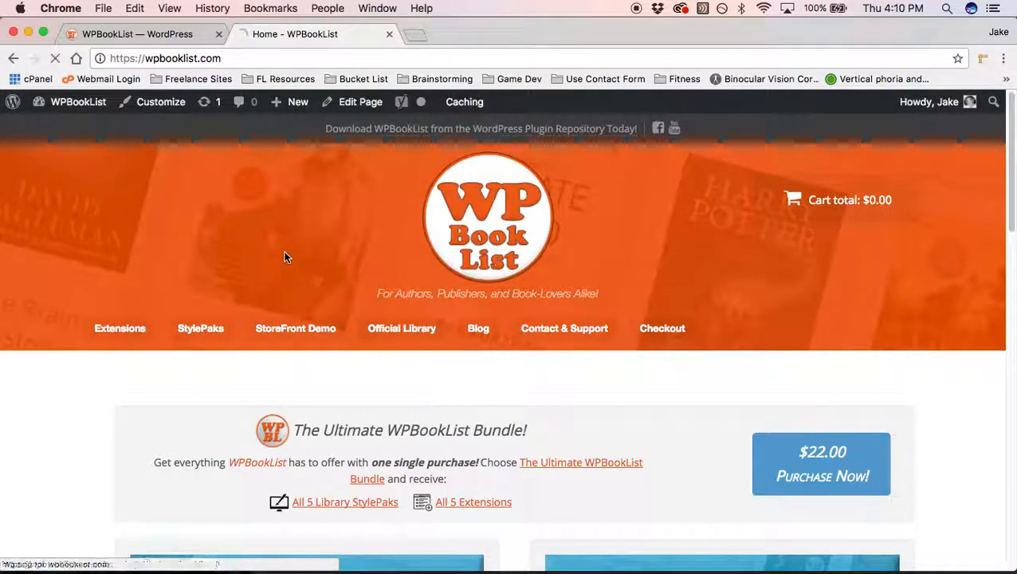
scroll(284, 257, "down", 5)
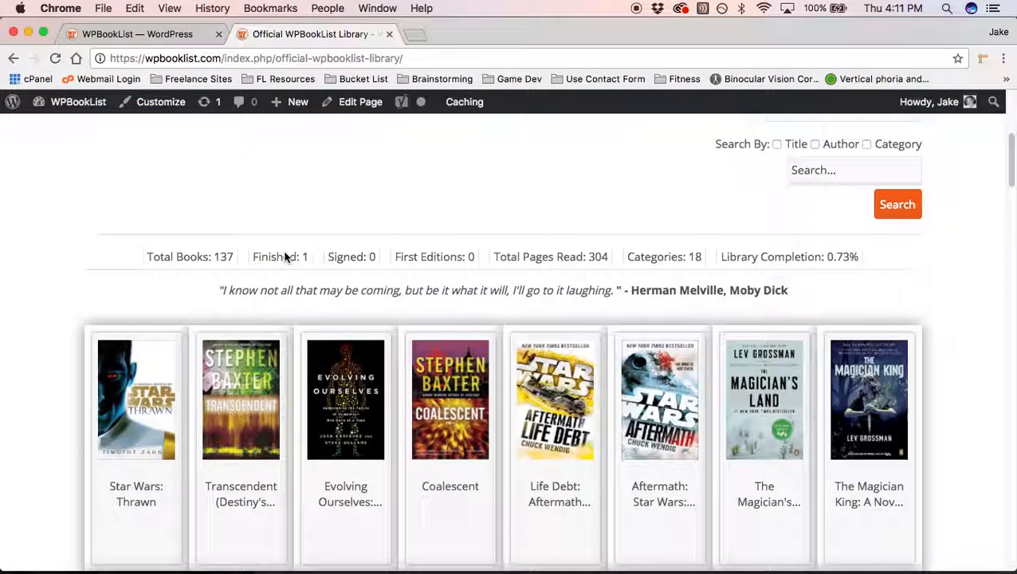
scroll(260, 327, "down", 2)
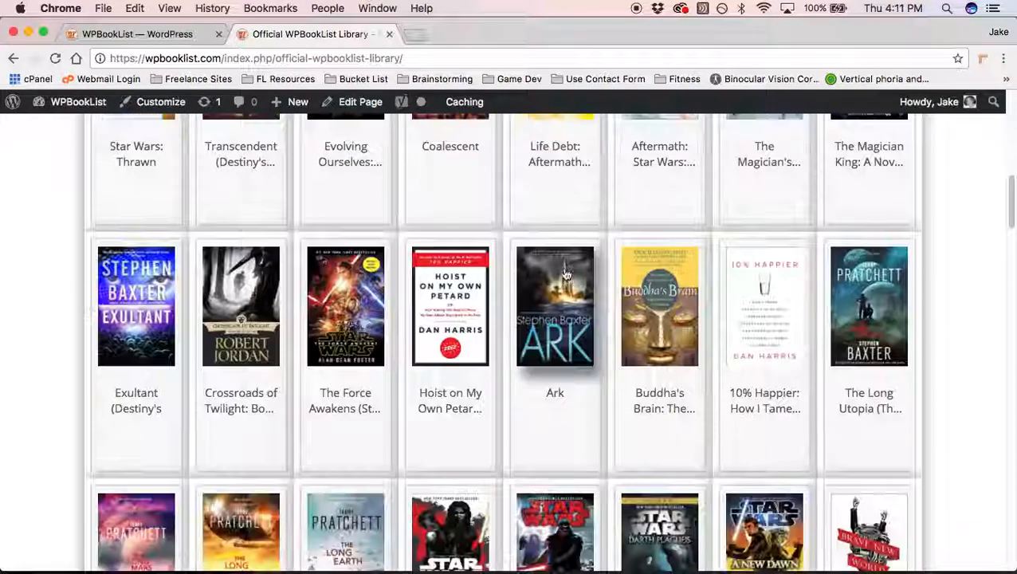
scroll(347, 465, "up", 3)
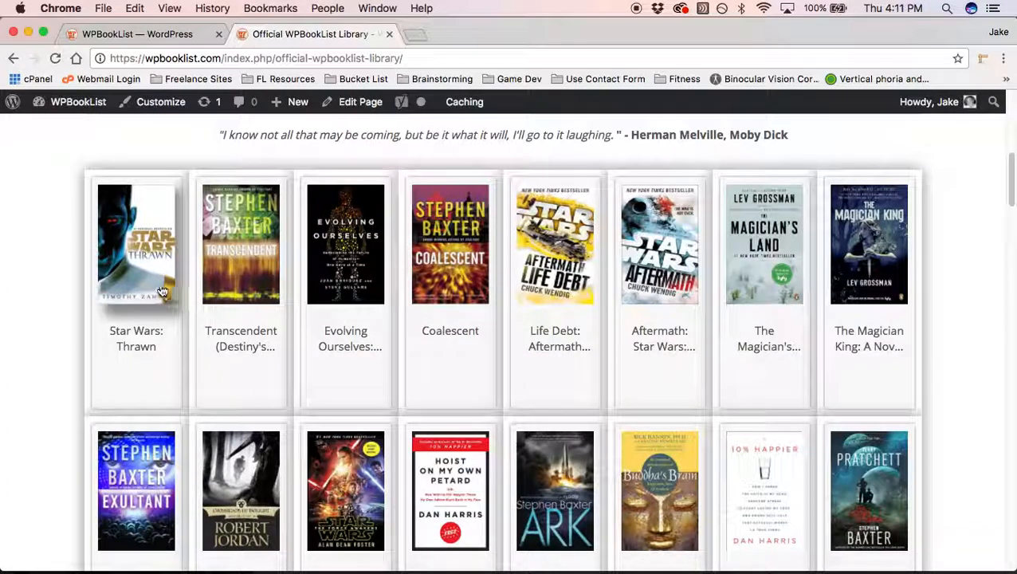
Step: Check the Star Wars: Thrawn purchase links, then return to the WordPress StoreFront settings
left_click(127, 275)
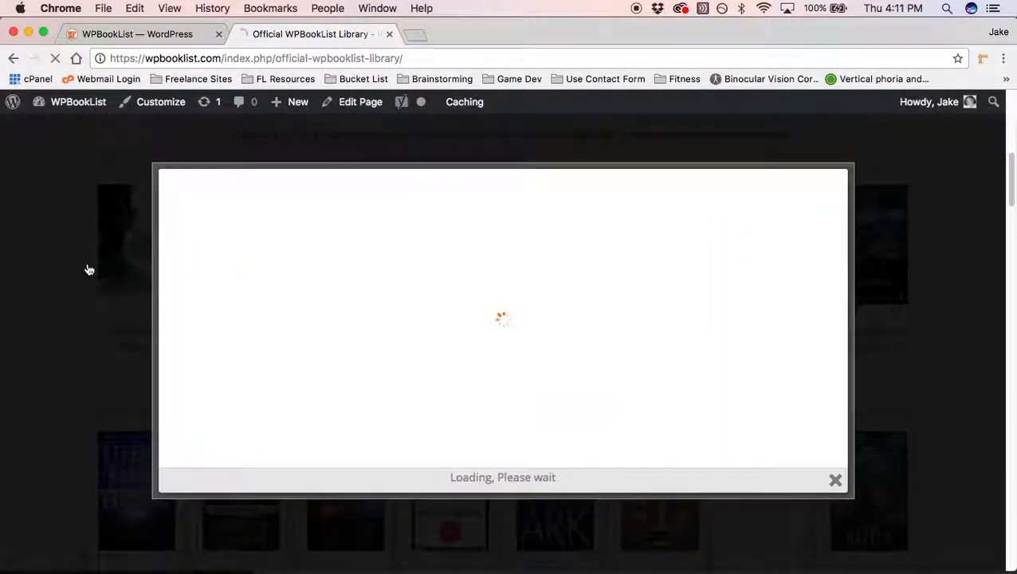
scroll(757, 229, "down", 3)
scroll(762, 231, "down", 3)
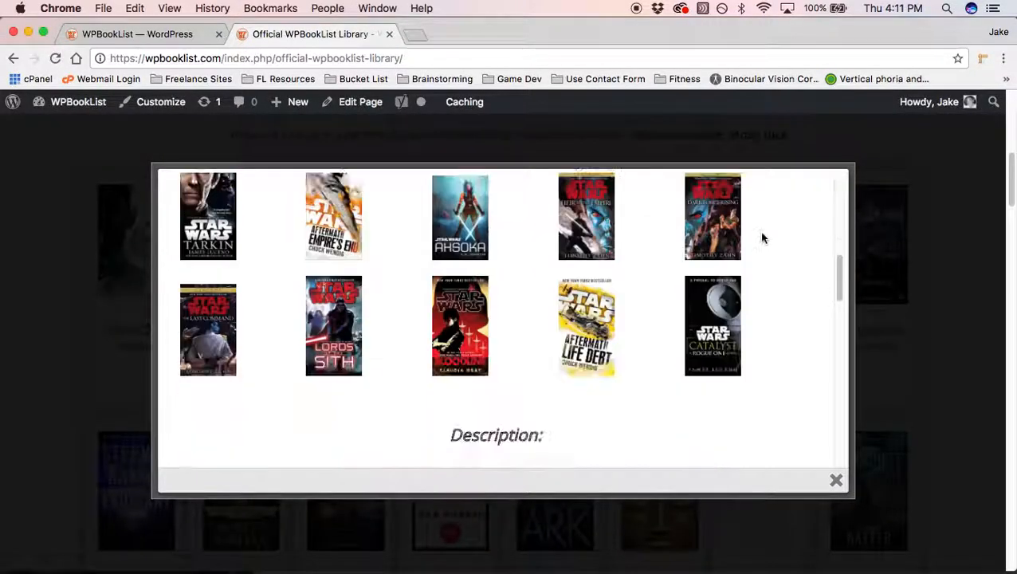
scroll(547, 356, "up", 3)
scroll(439, 353, "up", 3)
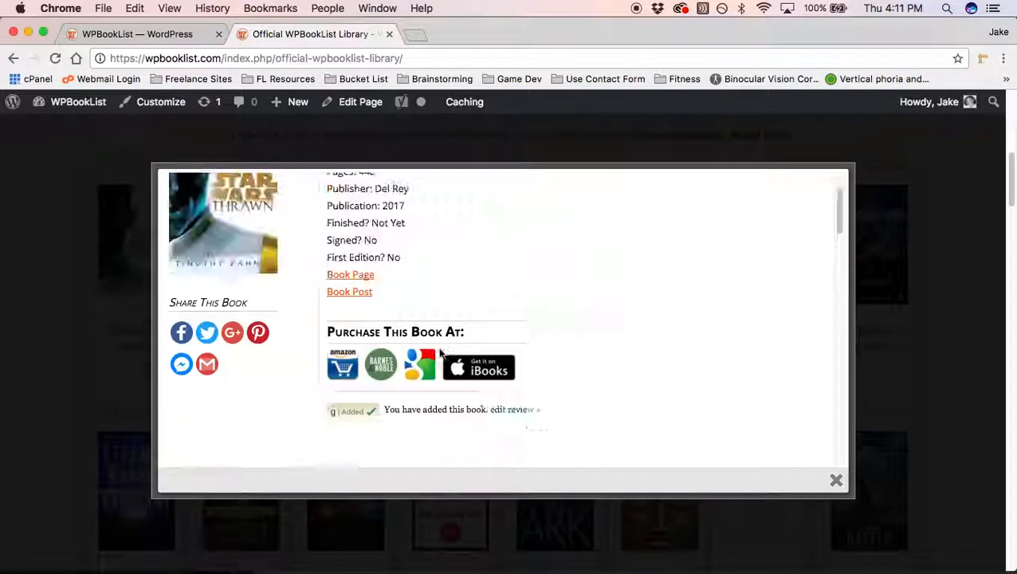
left_click(91, 175)
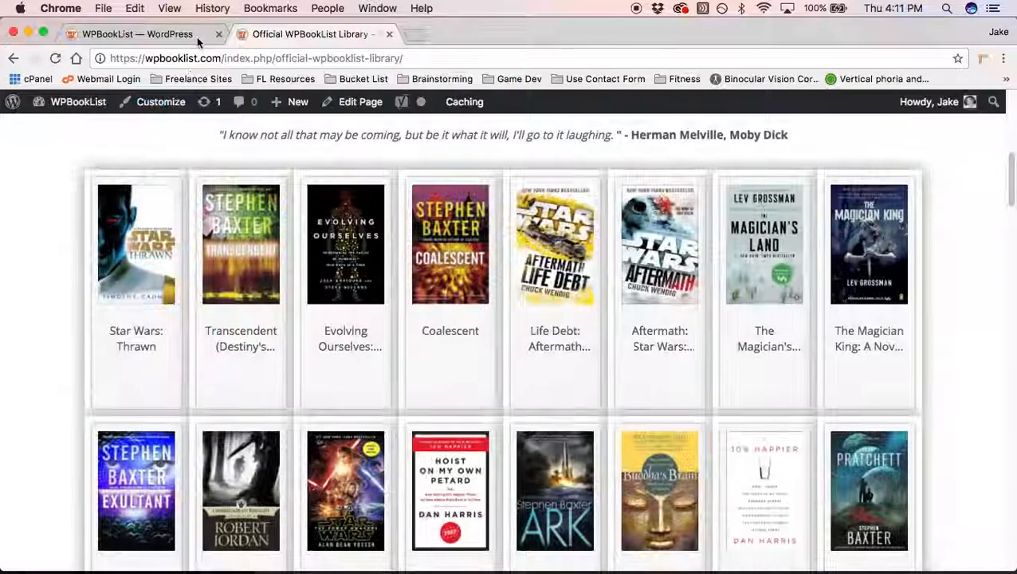
left_click(196, 37)
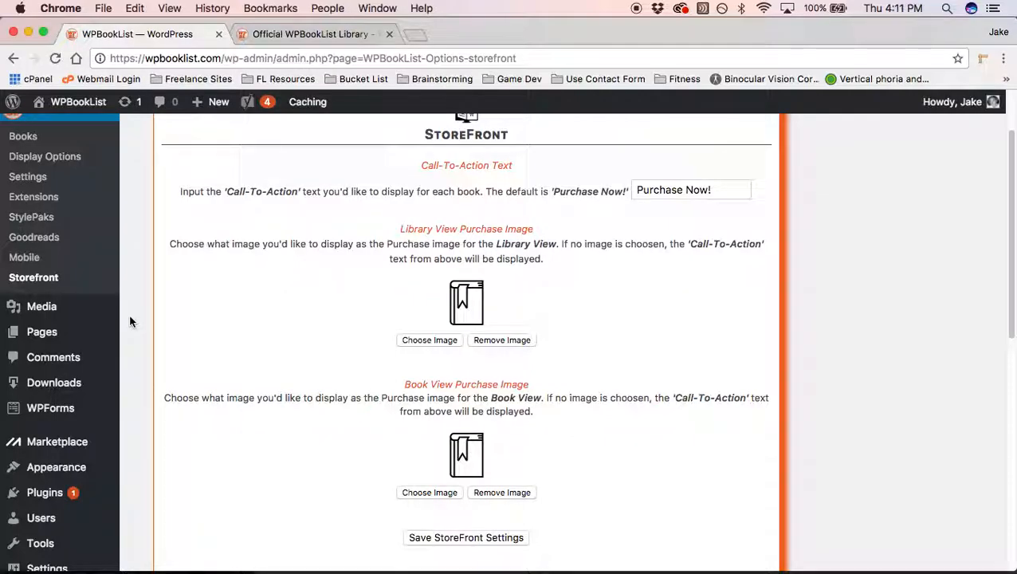
scroll(131, 319, "up", 1)
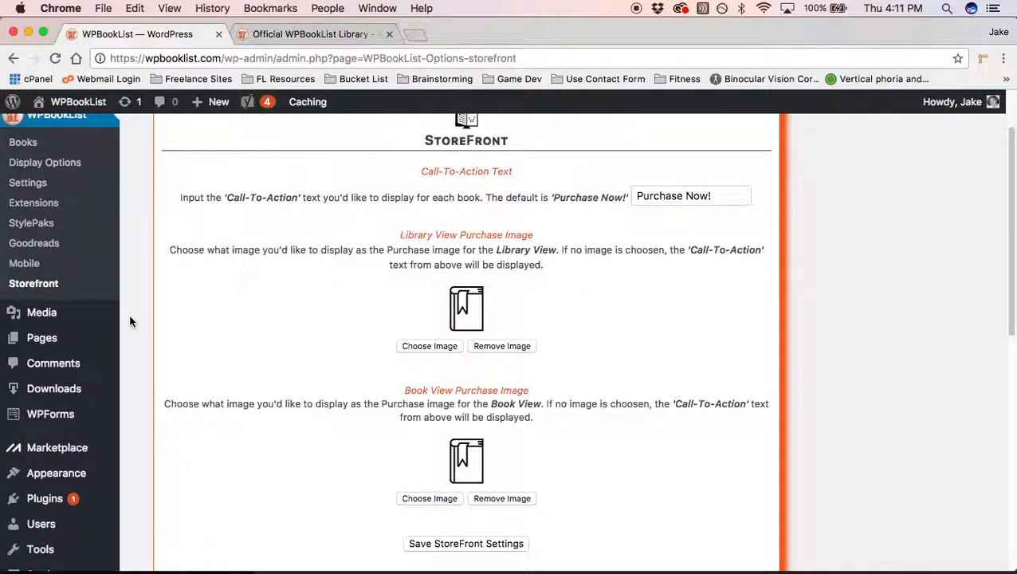
scroll(130, 321, "up", 1)
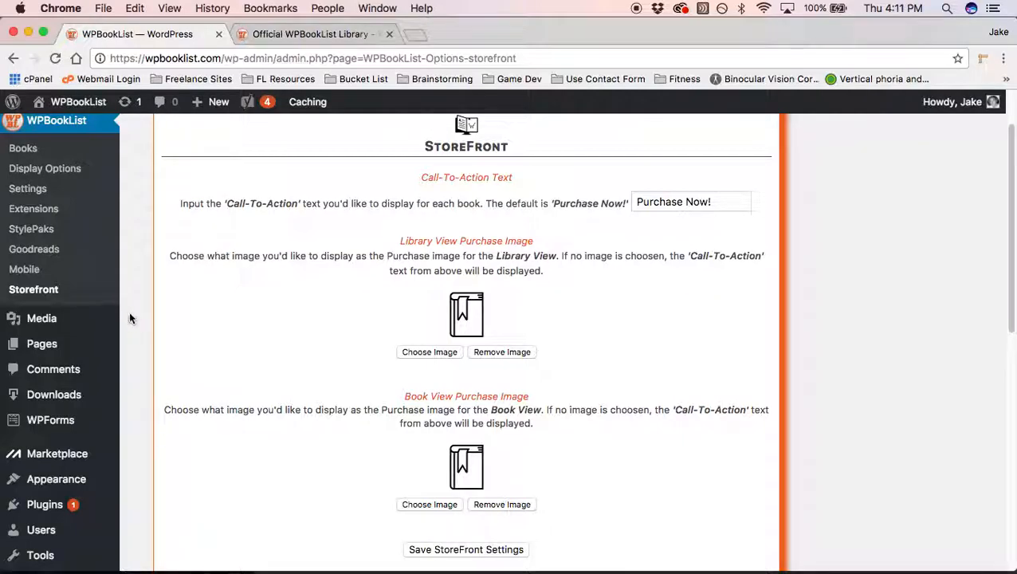
scroll(145, 286, "up", 5)
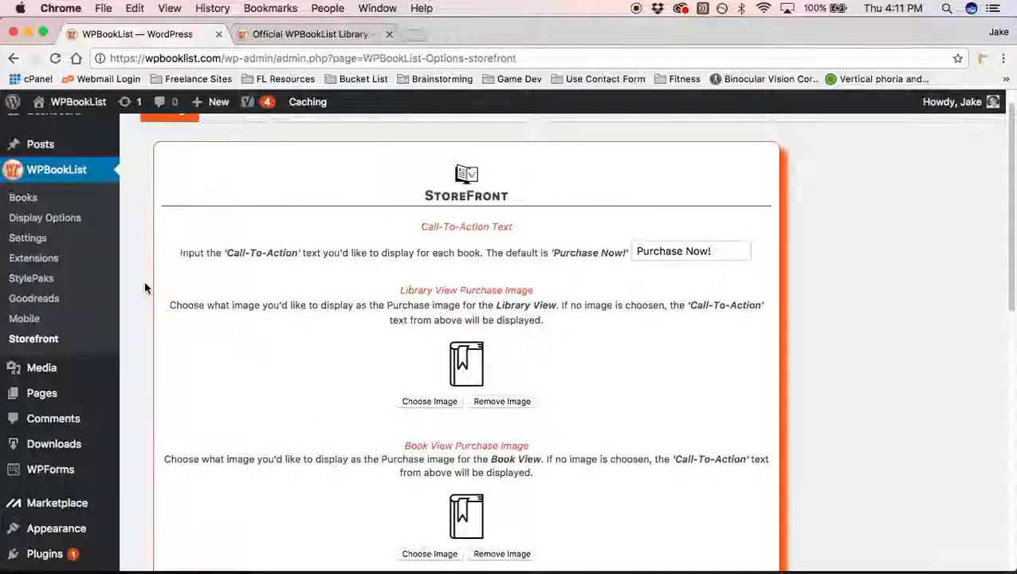
Step: Create a new WPBookList library named 'StoreFront Test' from the Settings page
left_click(66, 240)
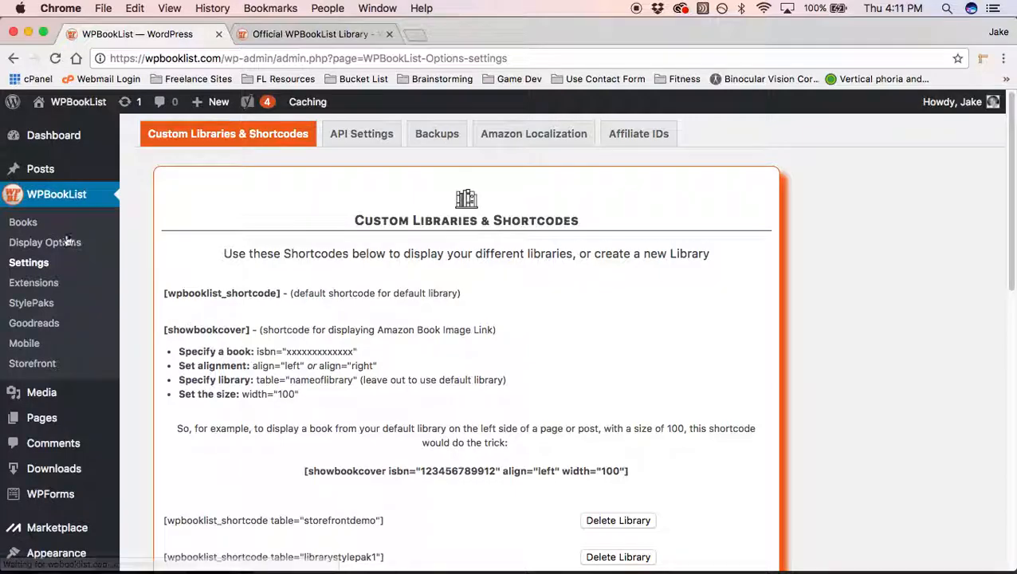
scroll(335, 229, "down", 5)
scroll(340, 232, "down", 3)
left_click(415, 300)
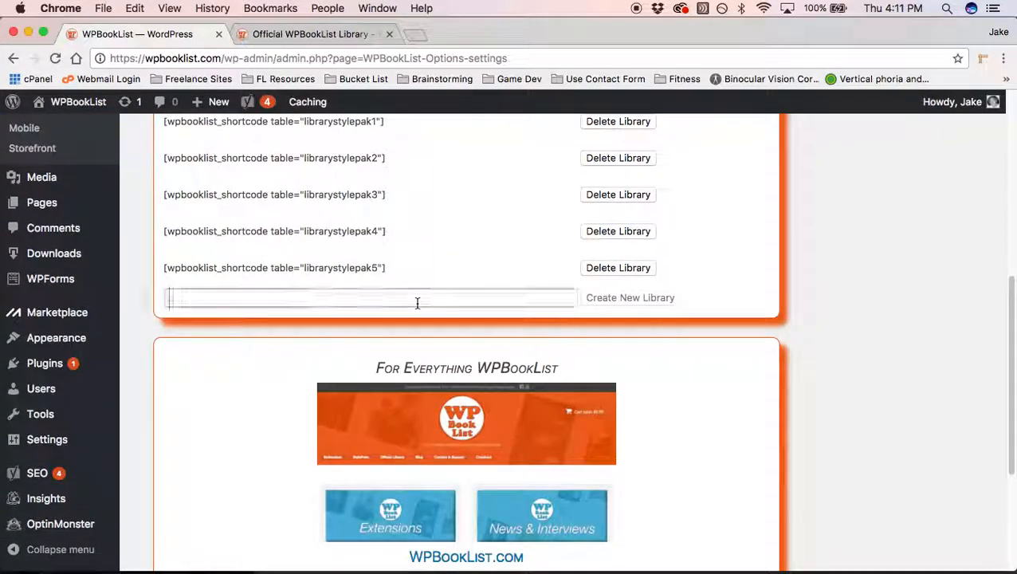
type("Store")
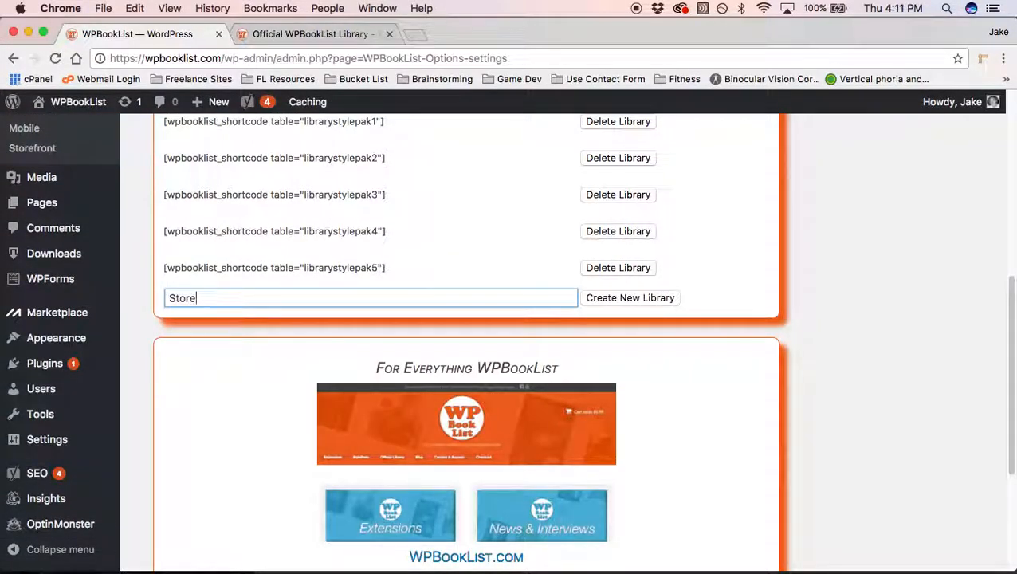
type("Frton Test")
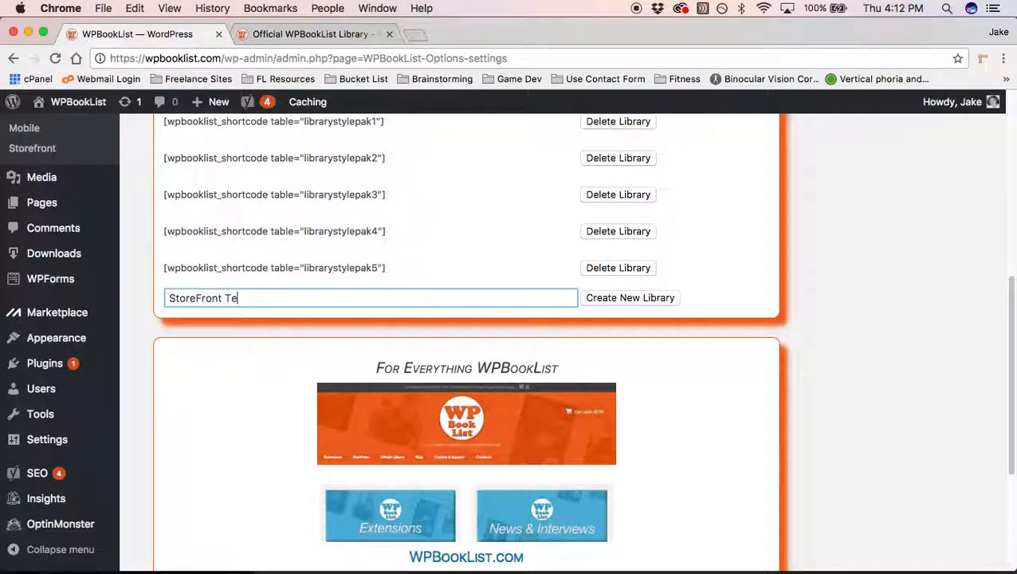
left_click(645, 298)
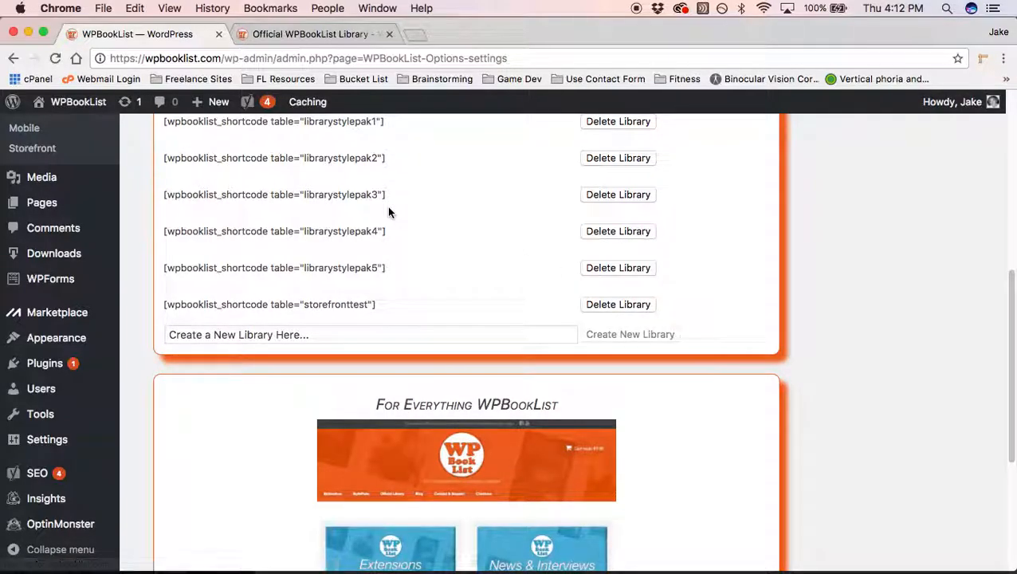
Step: Copy the new shortcode [wpbooklist_shortcode table="storefronttest"]
left_click_drag(376, 304, 163, 306)
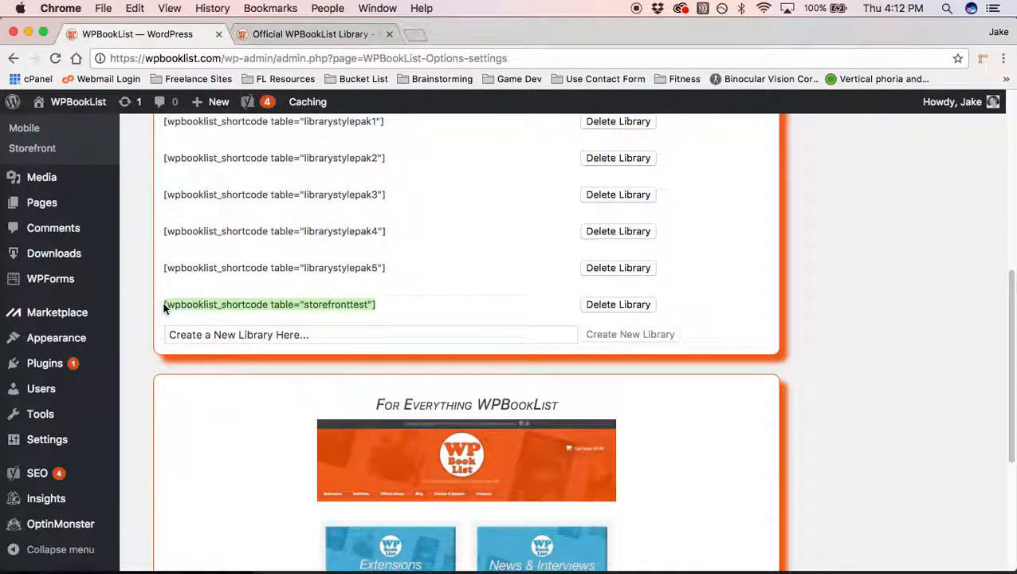
right_click(373, 301)
left_click(443, 333)
left_click(191, 215)
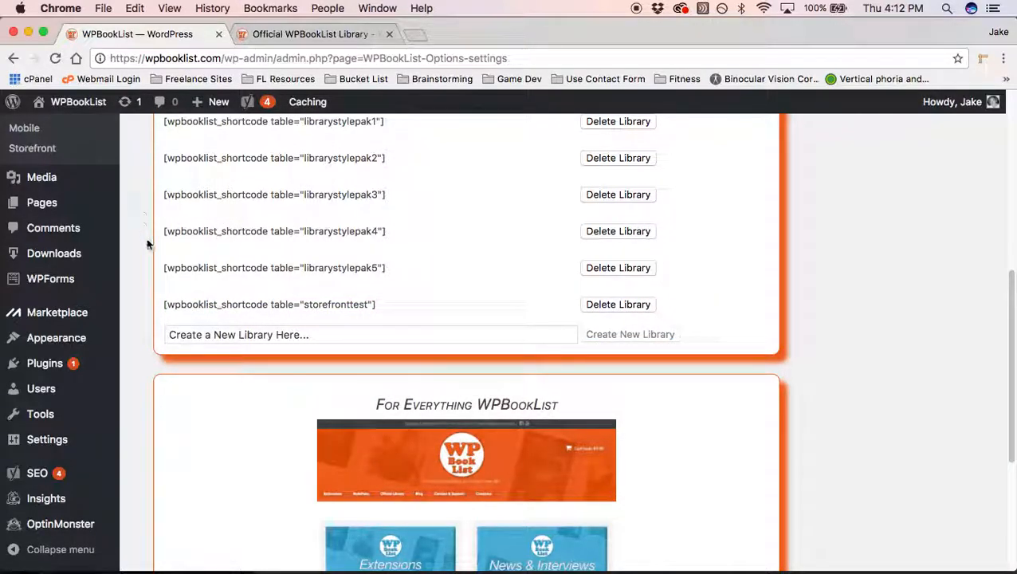
scroll(150, 249, "up", 1)
Step: Publish a new page titled 'StoreFront Test' with the pasted storefronttest shortcode as its body
mouse_move(63, 230)
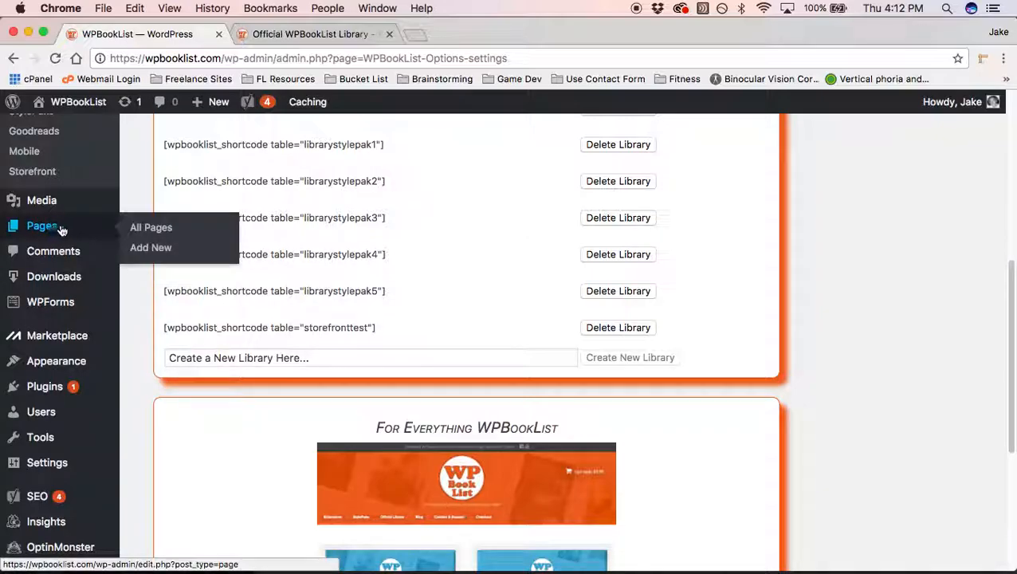
left_click(56, 231)
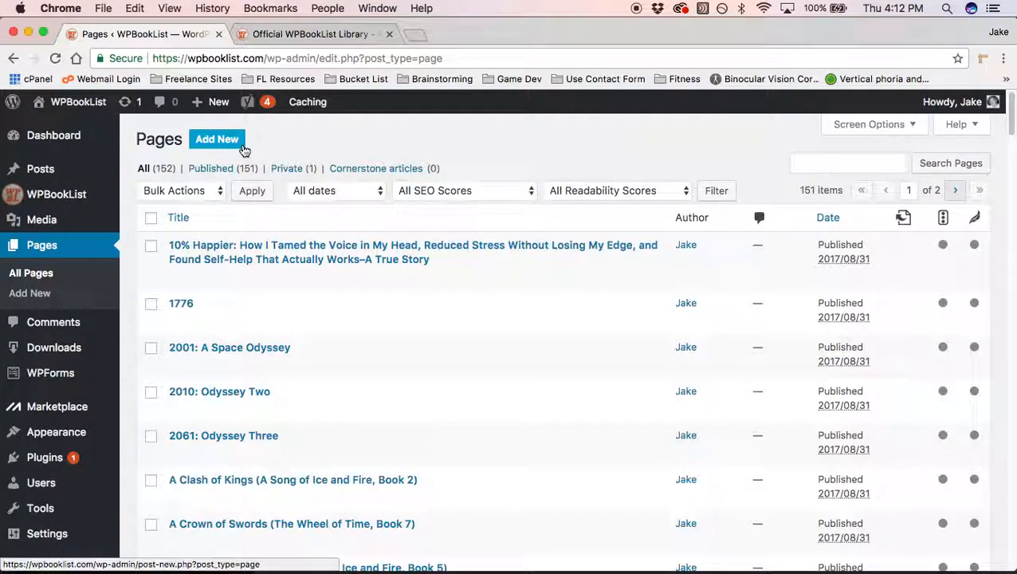
left_click(243, 147)
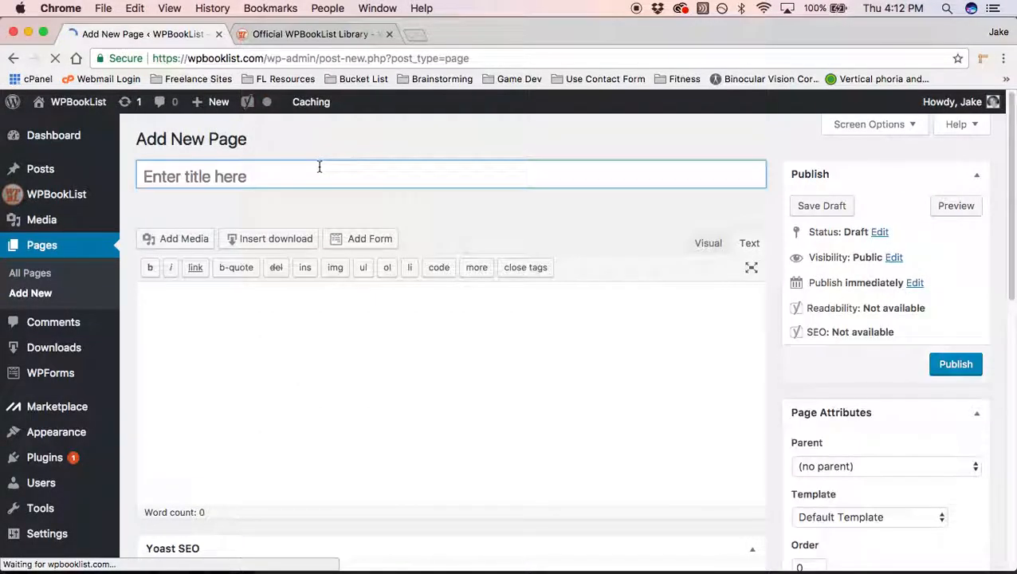
type("StoreFront")
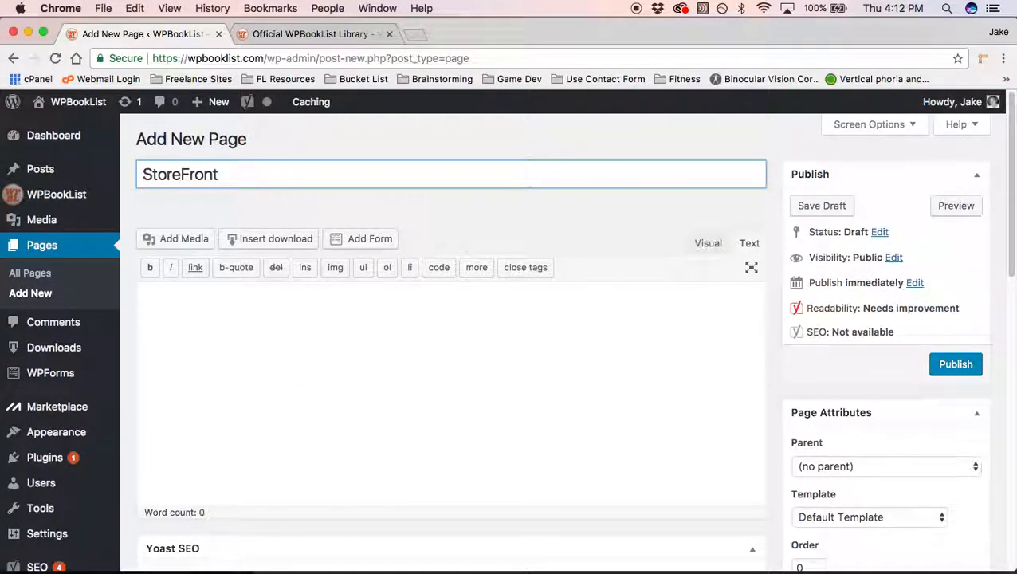
type(" Test")
left_click(502, 298)
key("super+v")
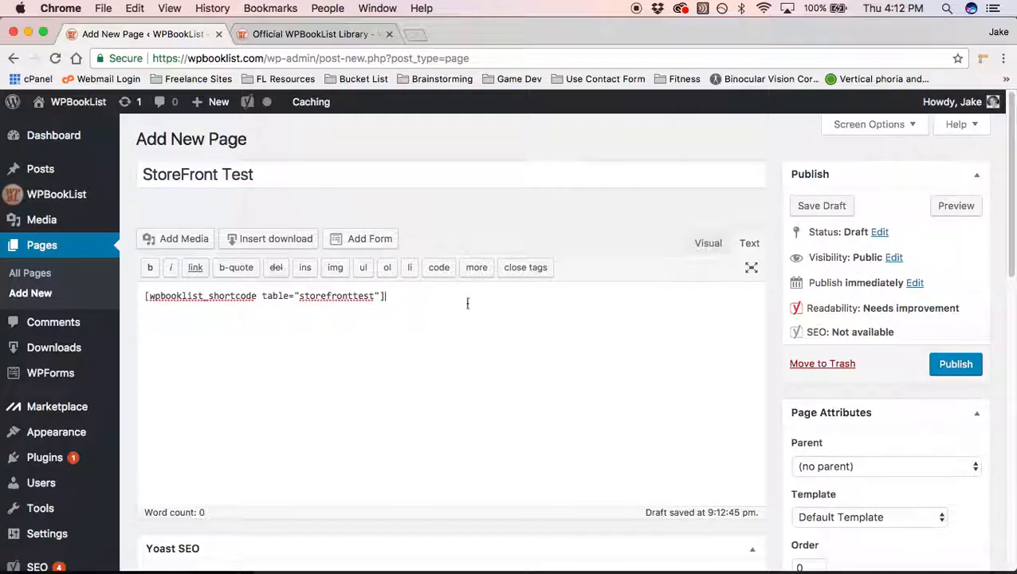
left_click(954, 364)
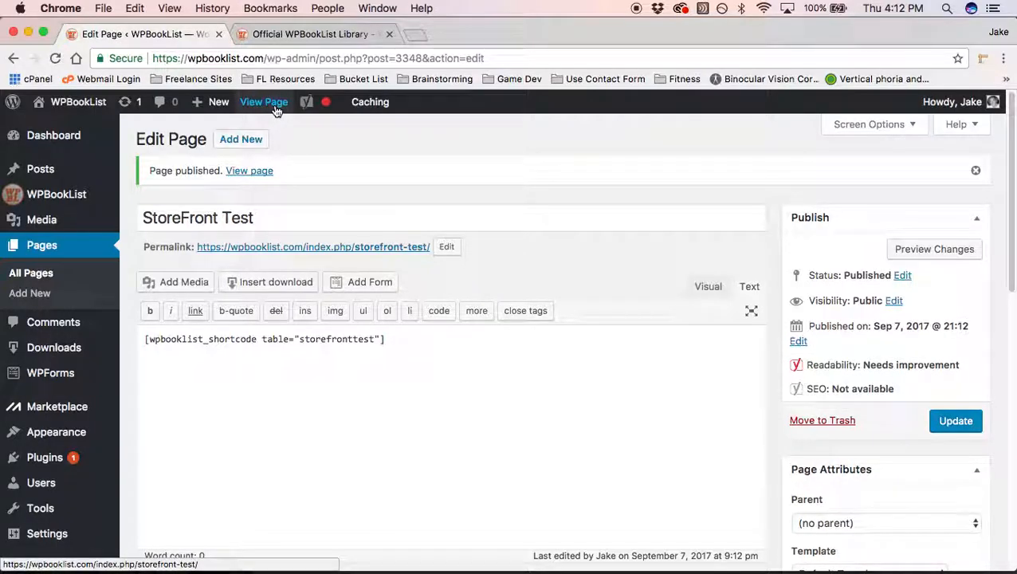
right_click(276, 110)
Step: View the live /storefront-test/ page in a new tab, showing Total Books: 0
left_click(314, 113)
left_click(268, 36)
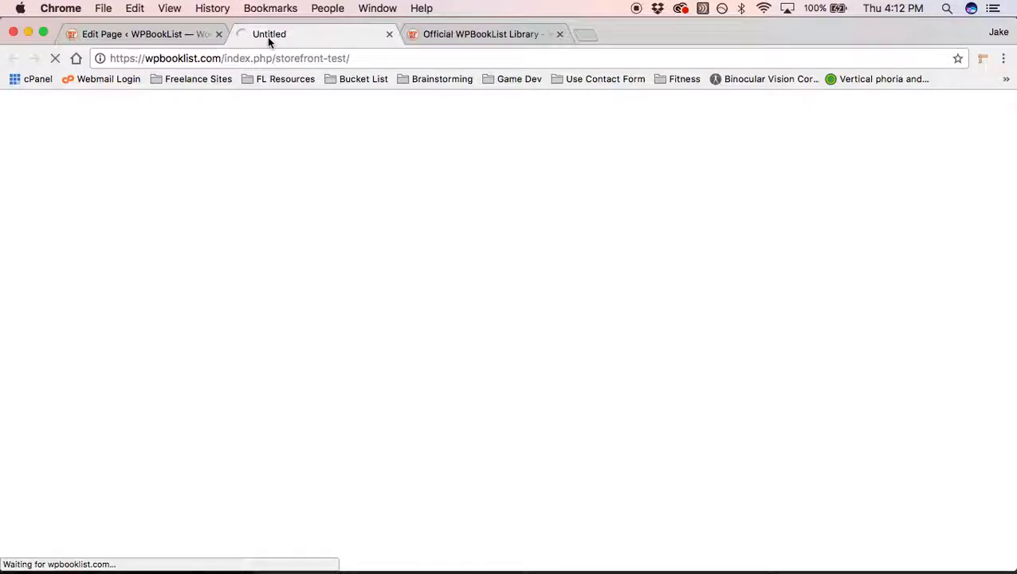
scroll(234, 241, "down", 5)
scroll(233, 241, "down", 1)
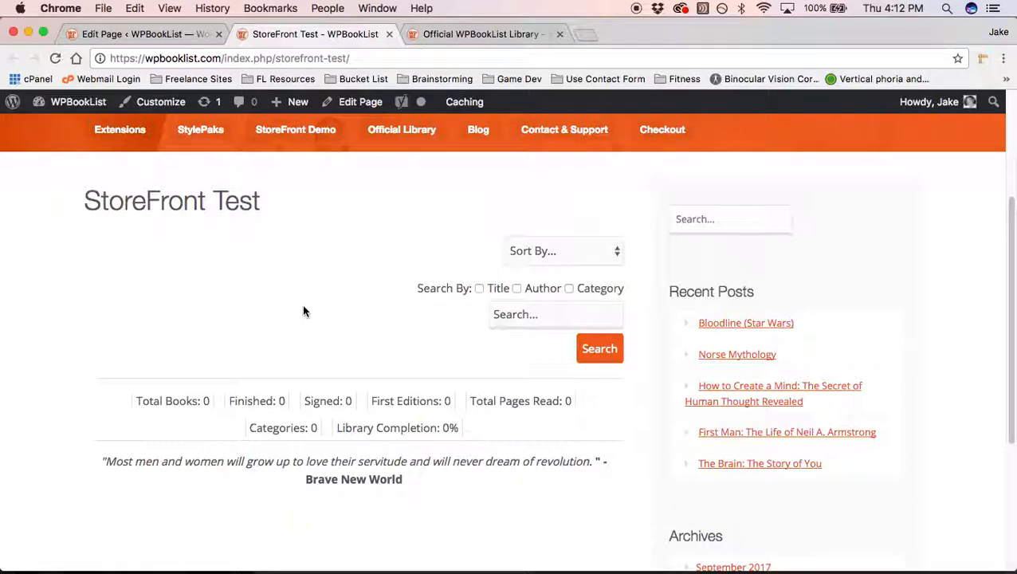
scroll(302, 311, "down", 3)
scroll(303, 311, "up", 4)
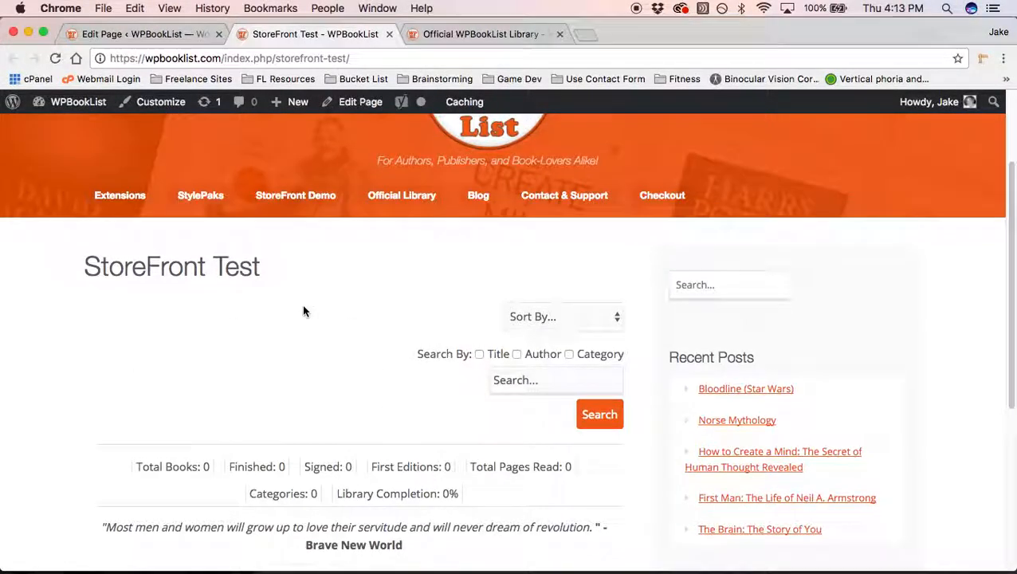
scroll(297, 412, "up", 3)
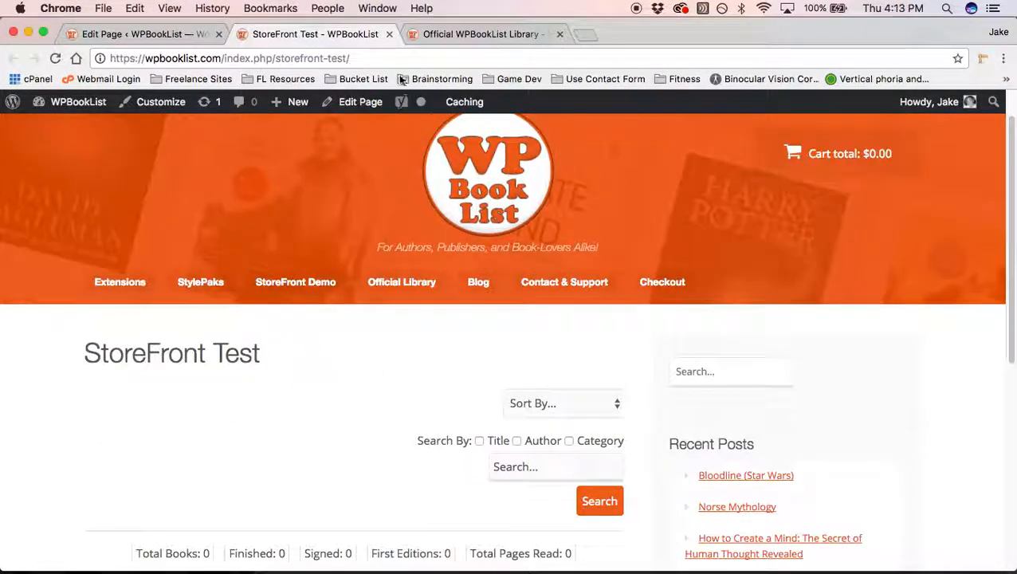
Step: Show The Better Angels of Our Nature details in the Official Library and open its Amazon link in a new tab
left_click(422, 34)
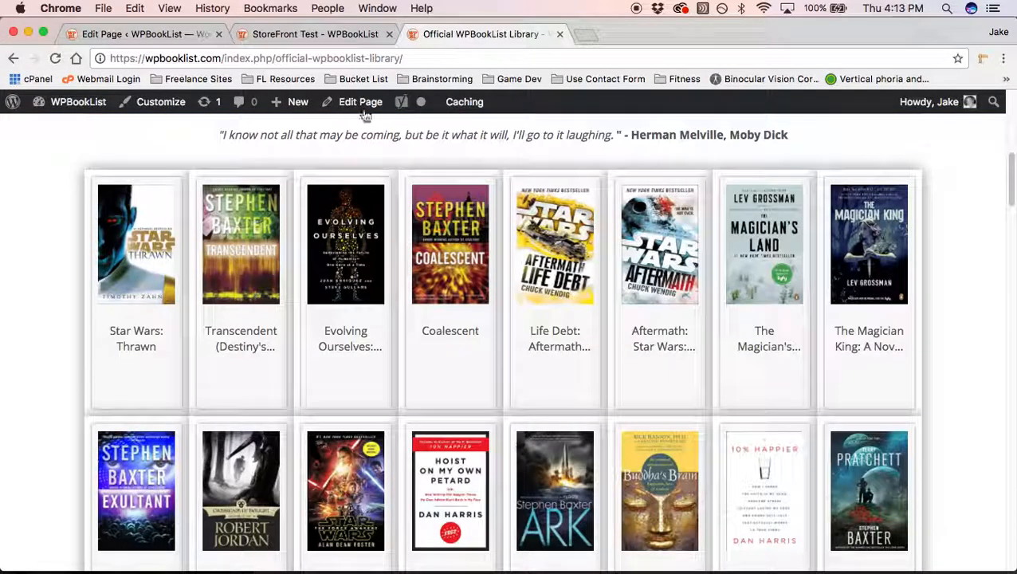
scroll(55, 209, "down", 5)
scroll(55, 210, "down", 12)
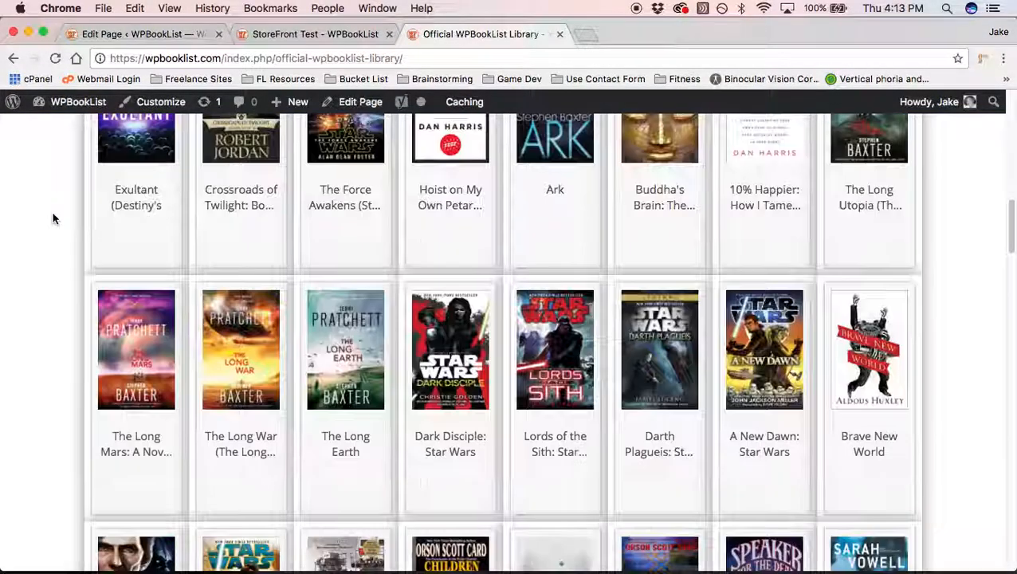
scroll(54, 218, "down", 4)
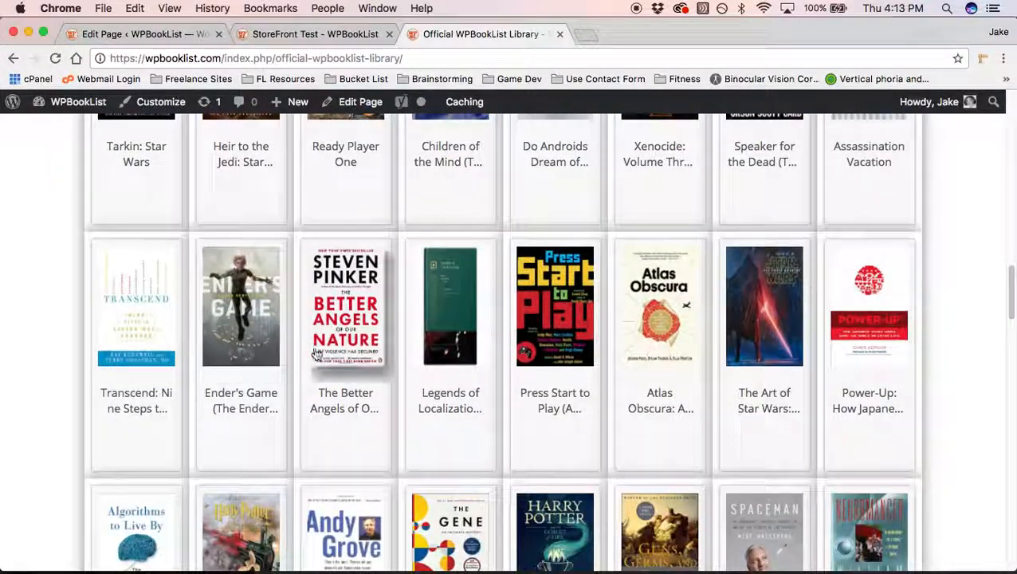
left_click(339, 340)
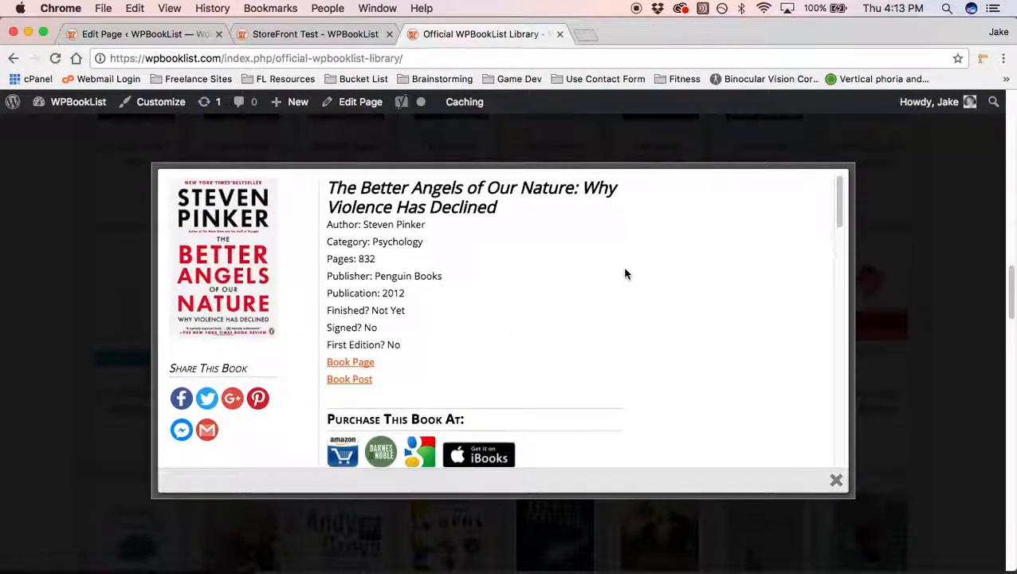
scroll(686, 271, "down", 3)
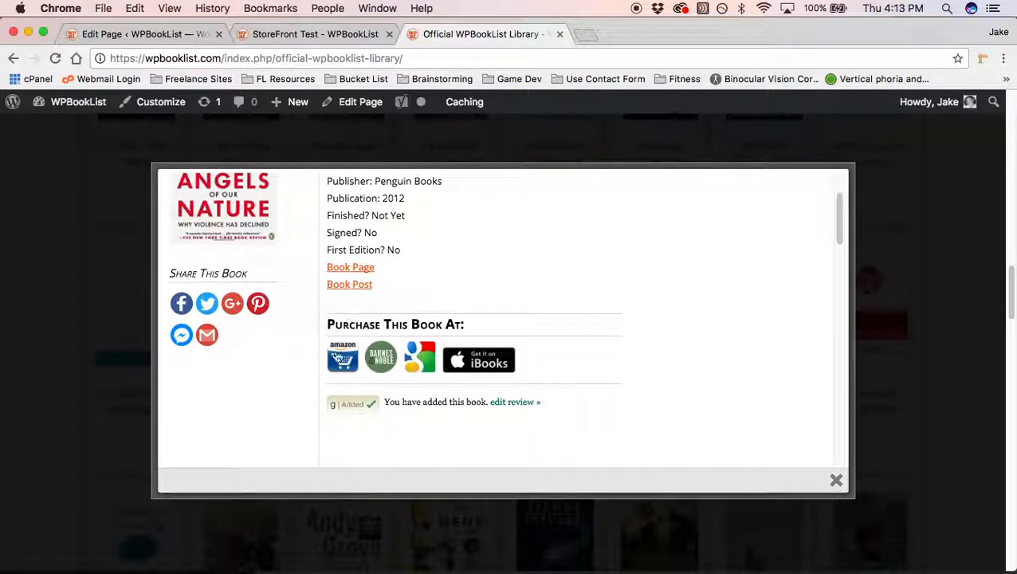
right_click(343, 353)
left_click(488, 196)
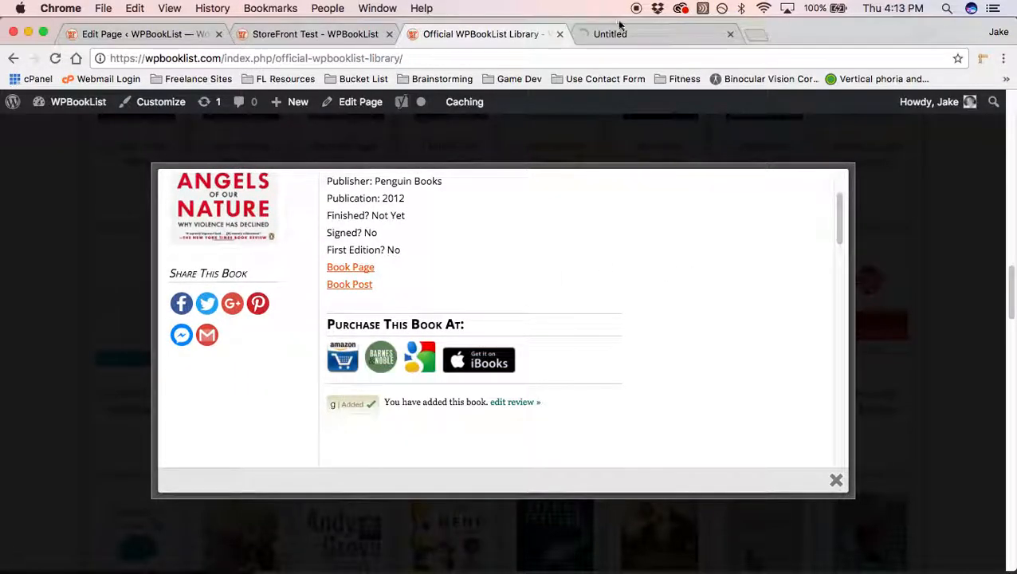
left_click(626, 34)
scroll(227, 341, "down", 15)
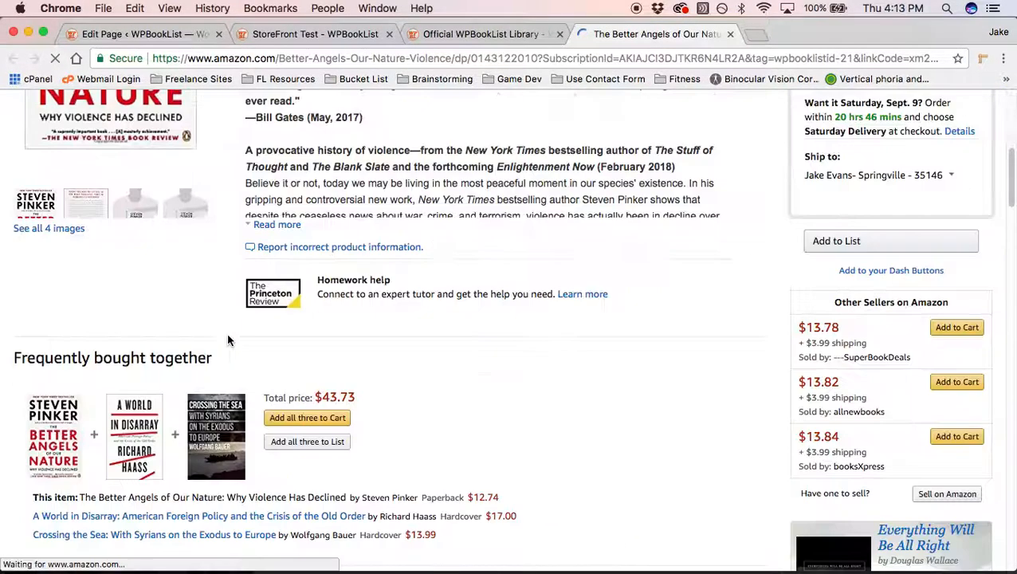
scroll(227, 341, "down", 8)
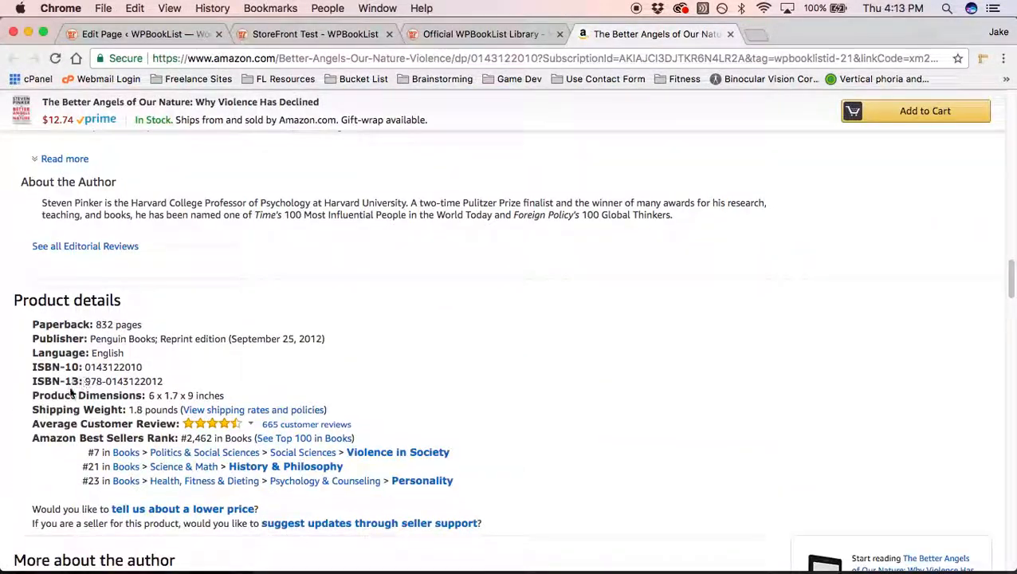
left_click_drag(82, 379, 169, 378)
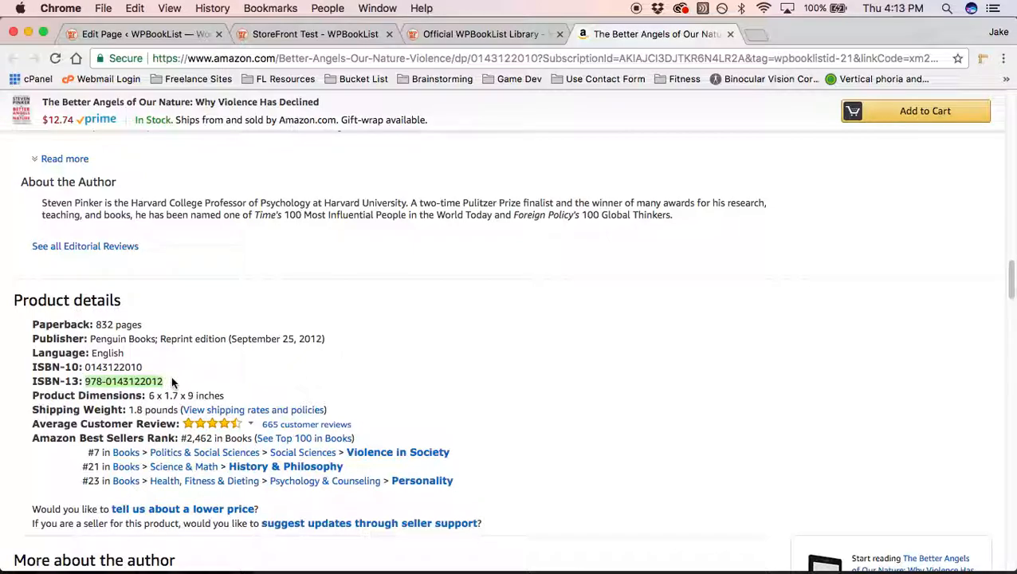
right_click(158, 382)
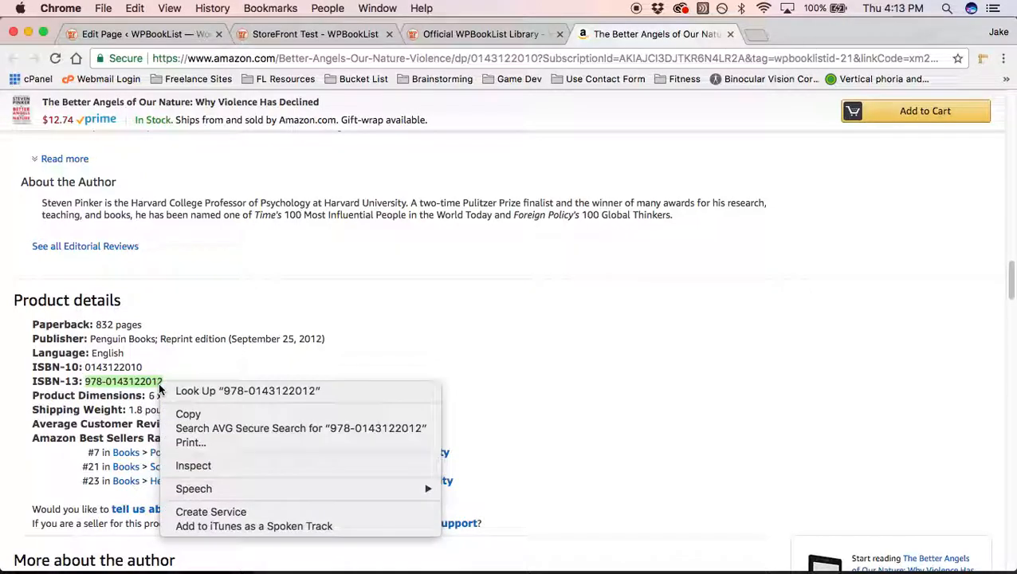
left_click(232, 415)
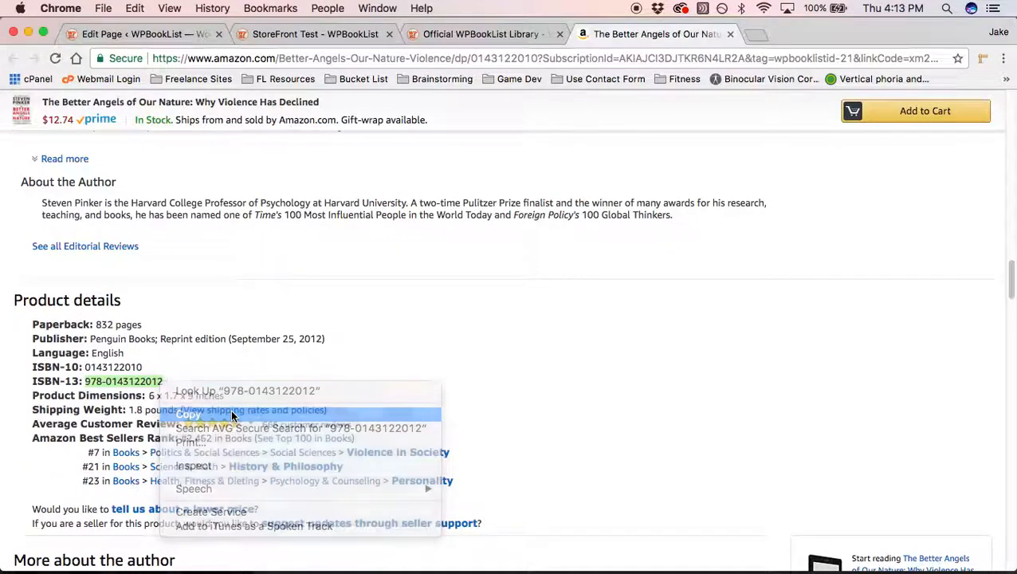
left_click(147, 35)
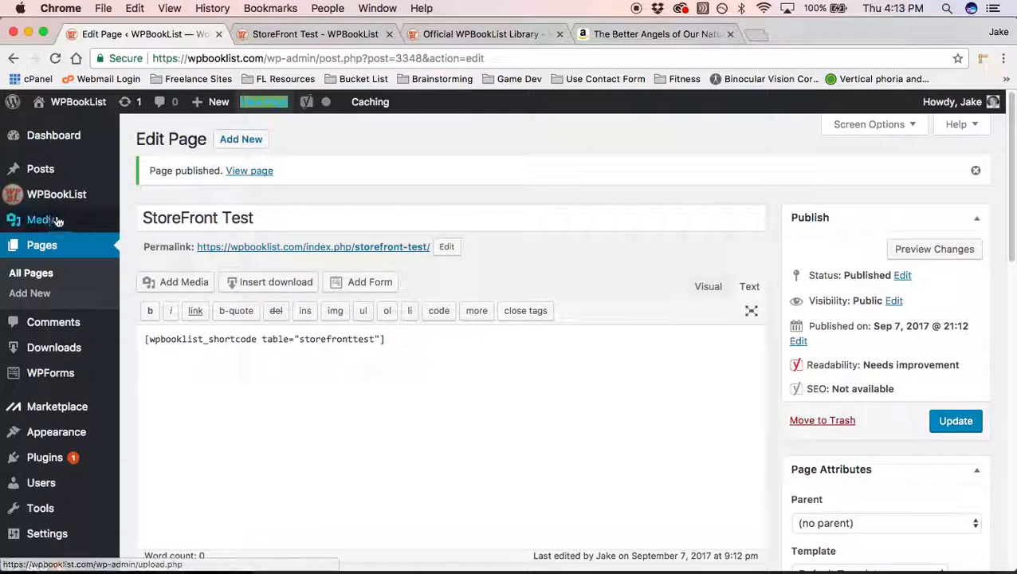
mouse_move(46, 199)
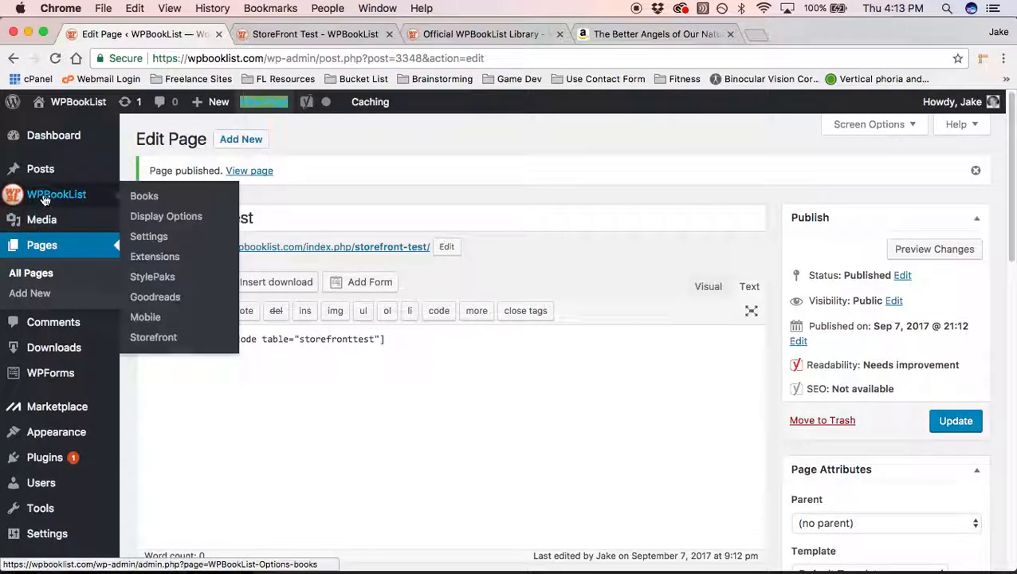
left_click(175, 202)
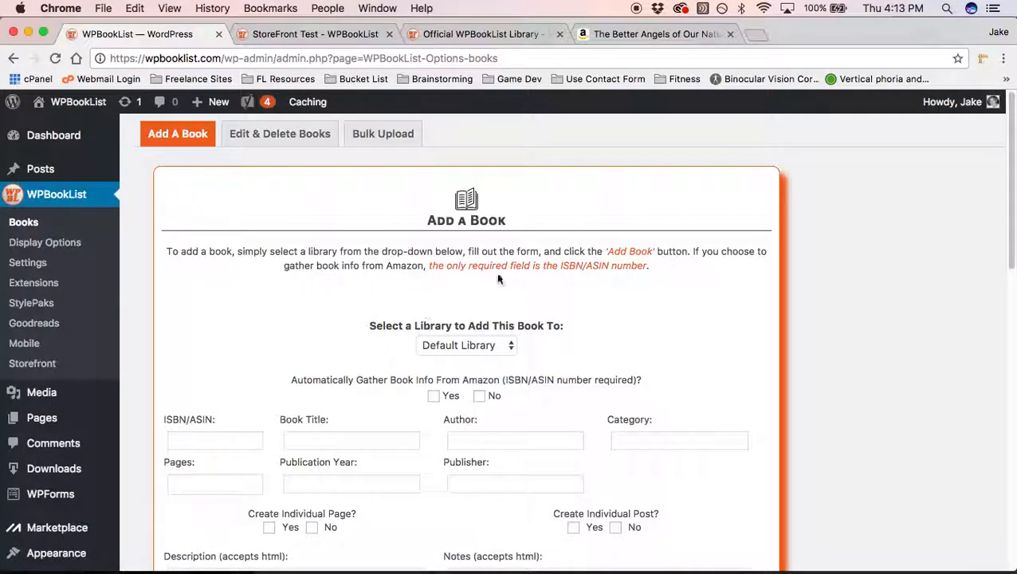
scroll(488, 263, "down", 1)
scroll(488, 263, "down", 2)
left_click(510, 270)
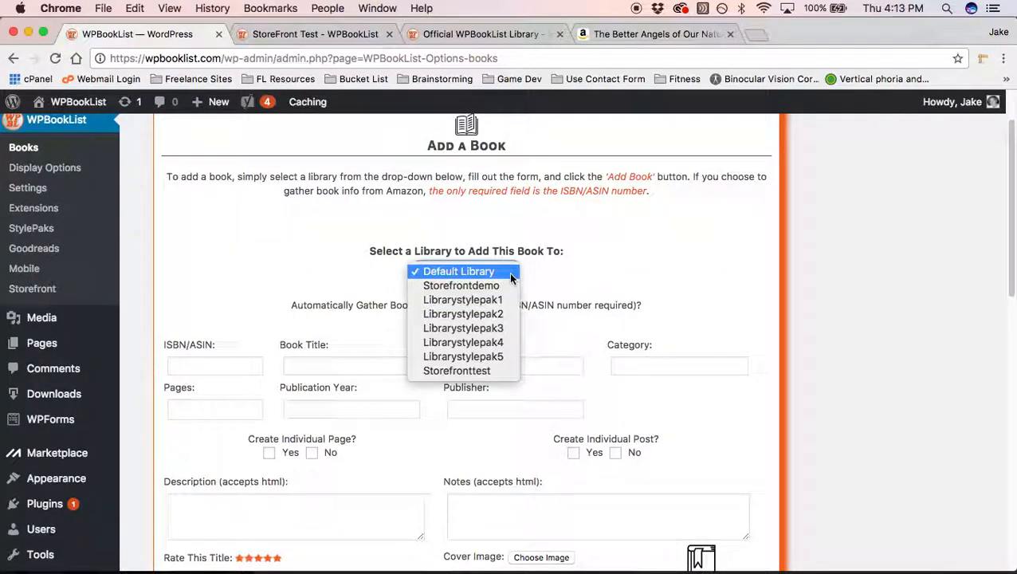
left_click(500, 370)
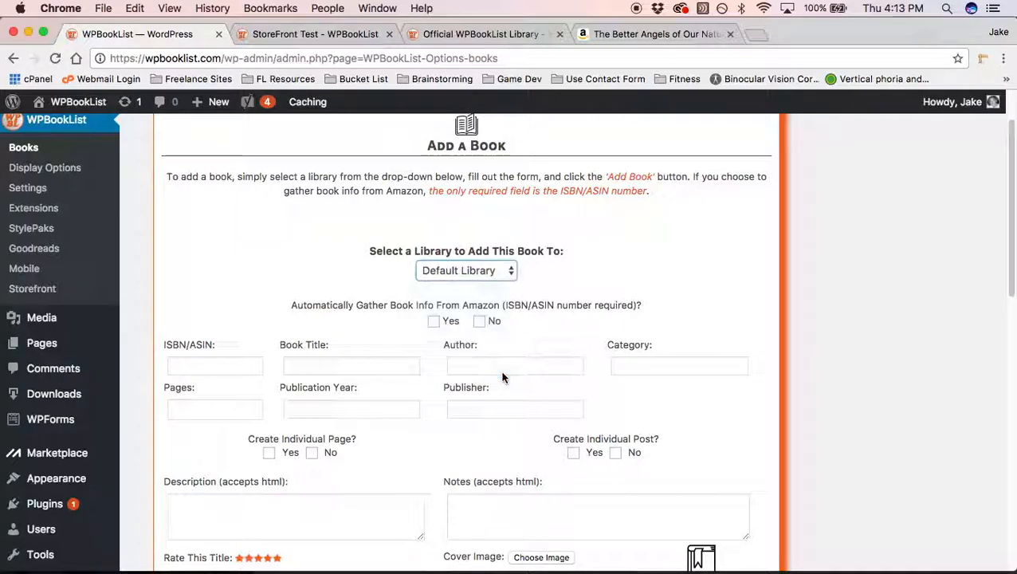
left_click(433, 322)
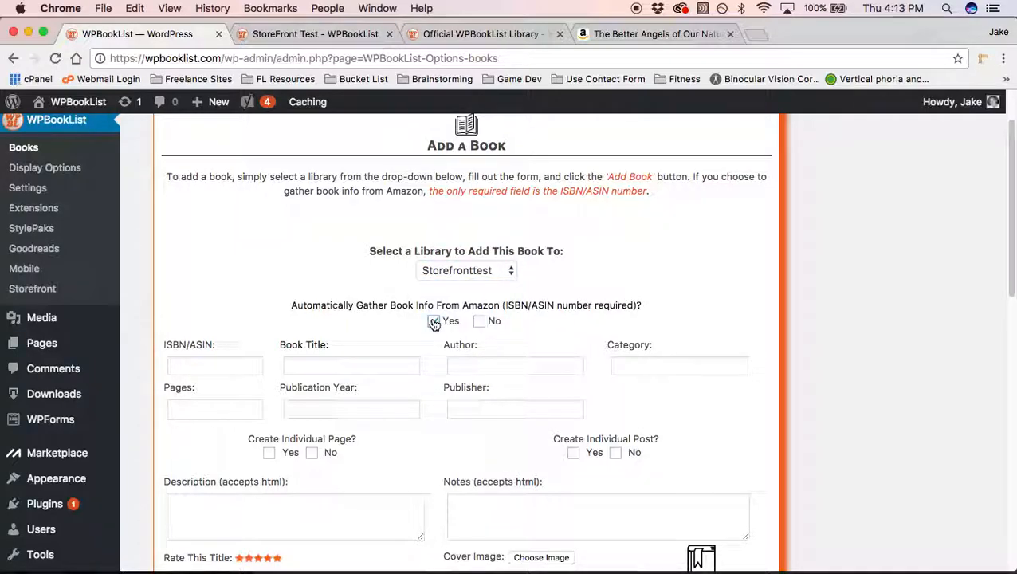
left_click(236, 368)
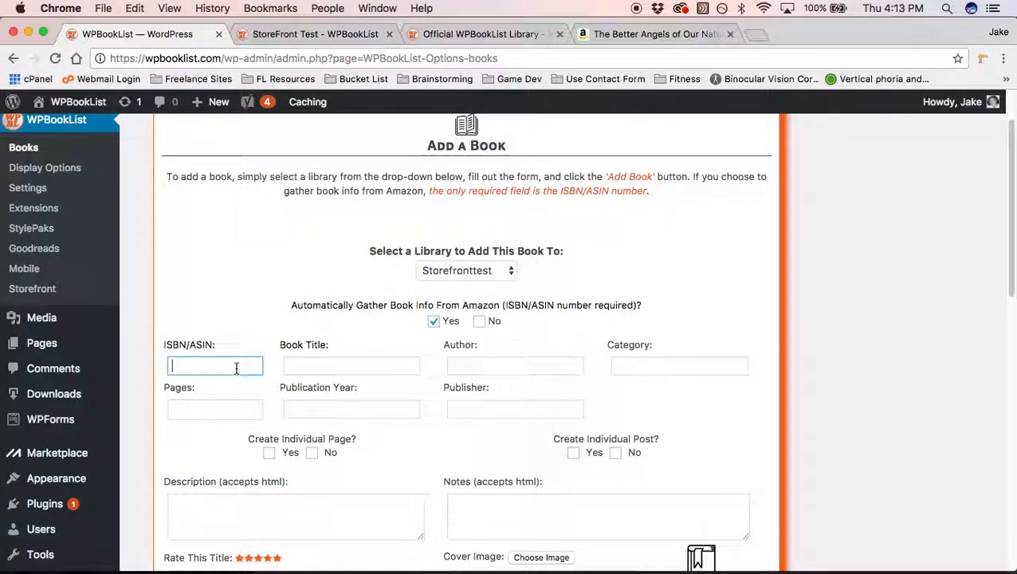
right_click(236, 371)
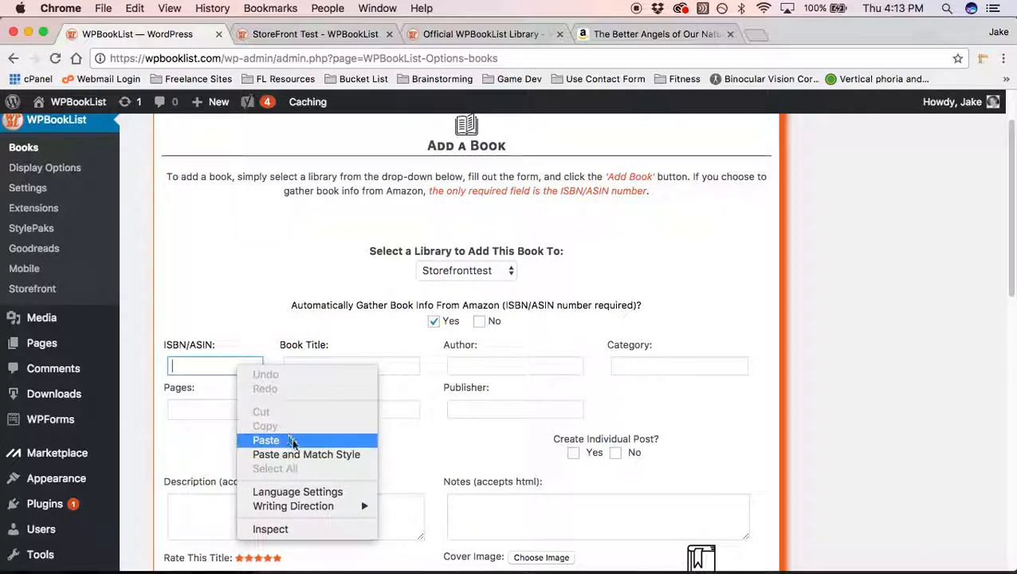
left_click(294, 444)
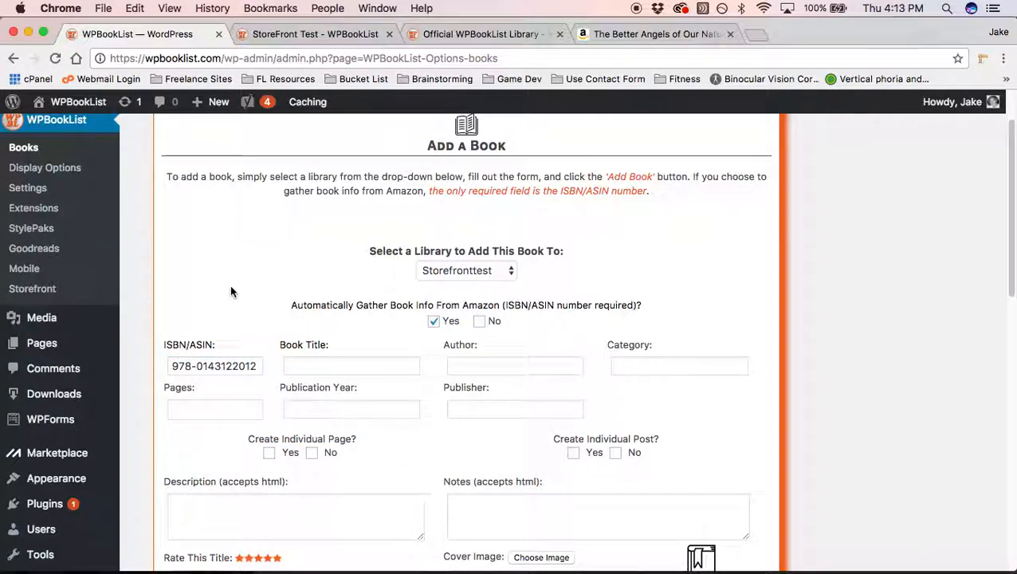
Step: Locate the Sale/Author URL and Purchase Price fields further down the add-book form
scroll(446, 279, "down", 3)
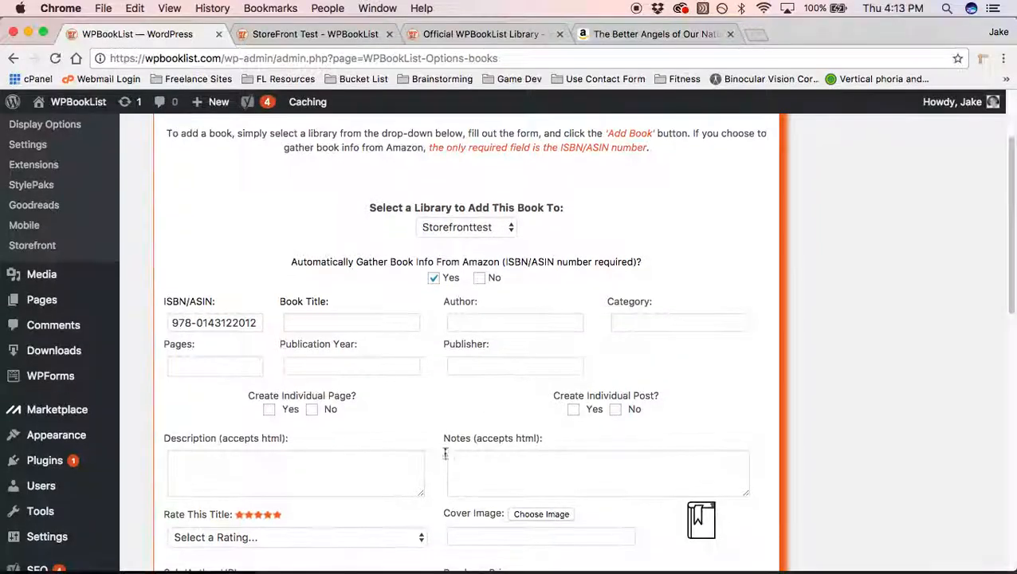
scroll(438, 286, "down", 1)
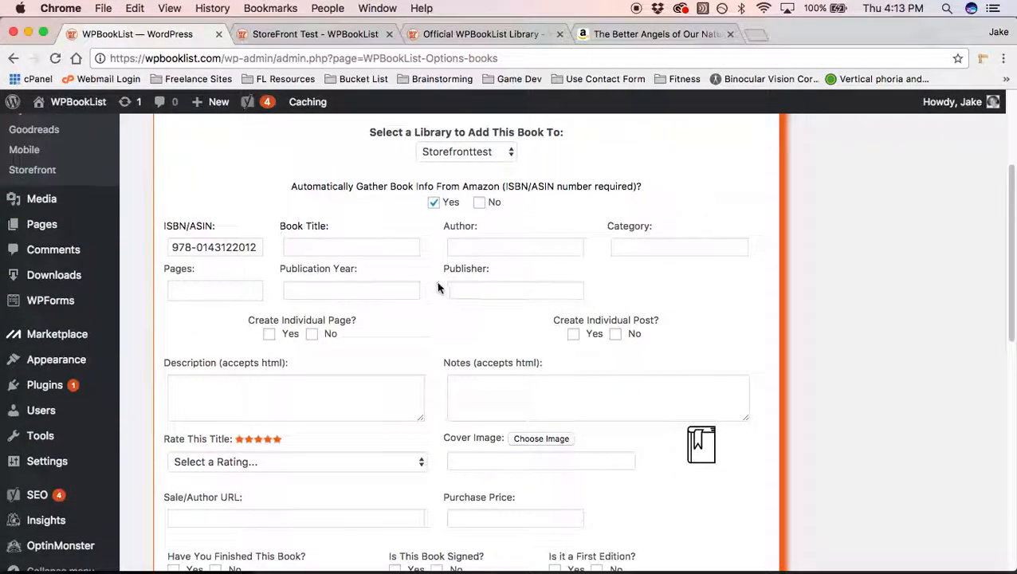
scroll(438, 287, "down", 4)
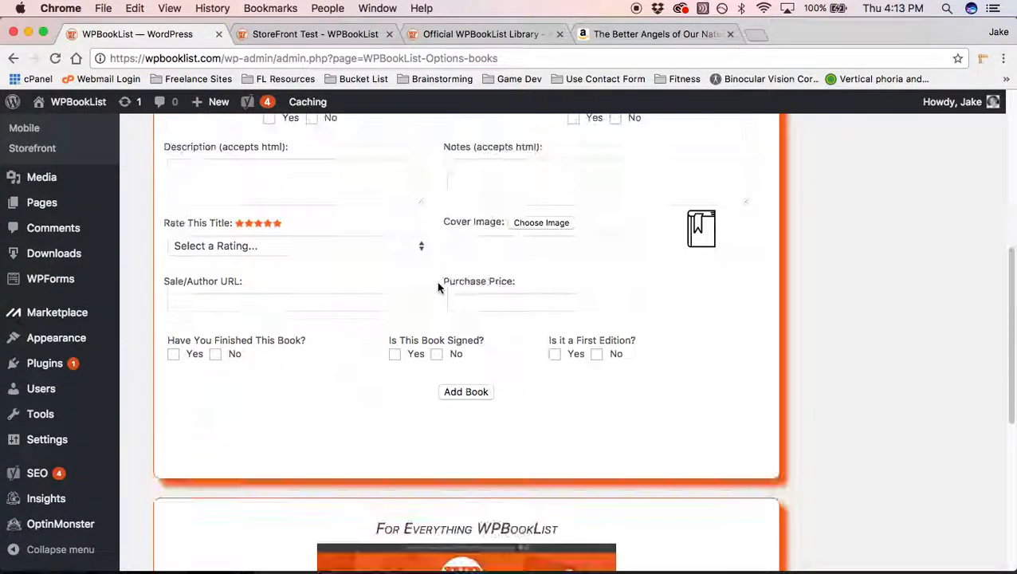
scroll(438, 287, "up", 2)
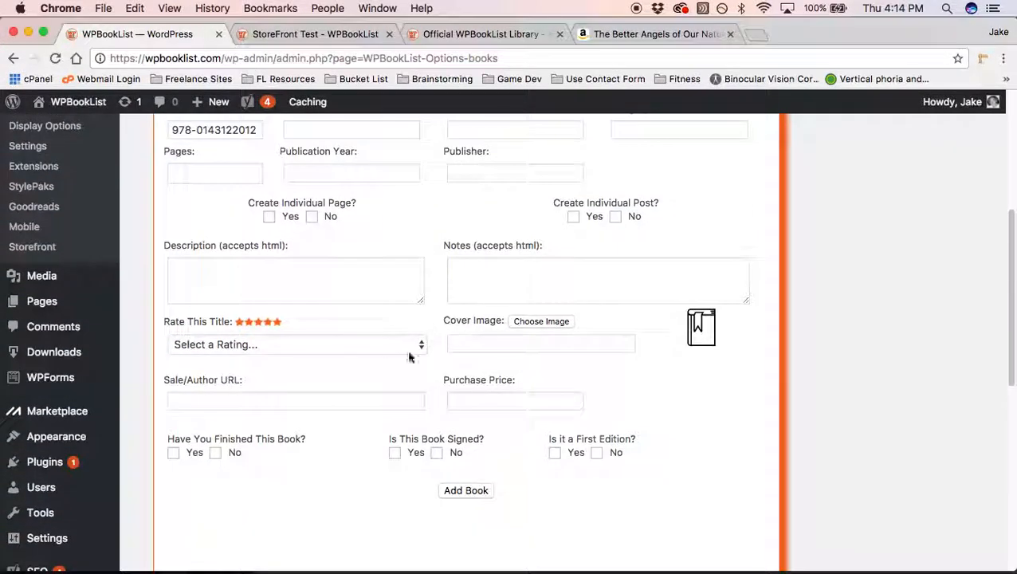
left_click(293, 399)
left_click(488, 403)
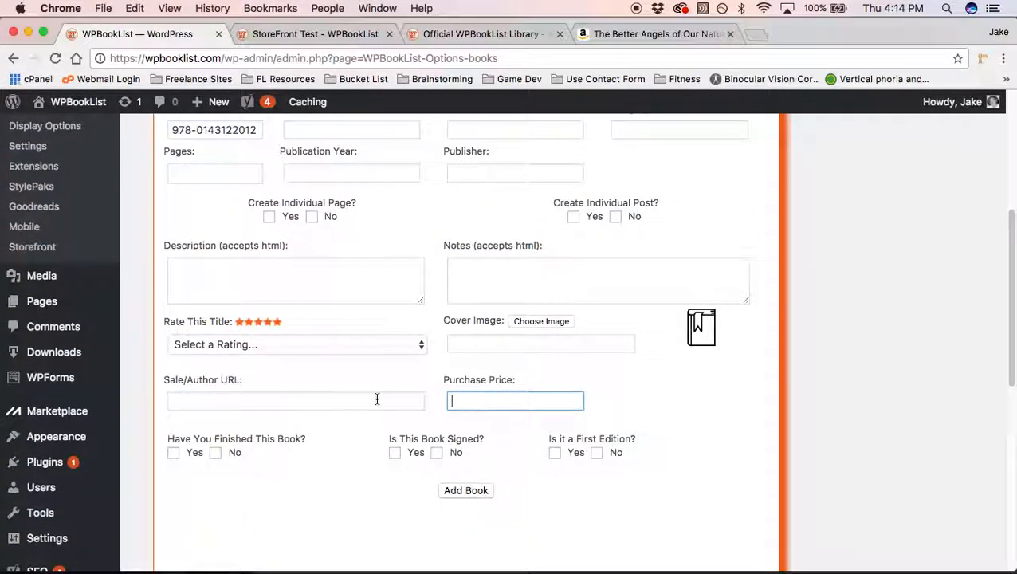
left_click_drag(165, 380, 250, 381)
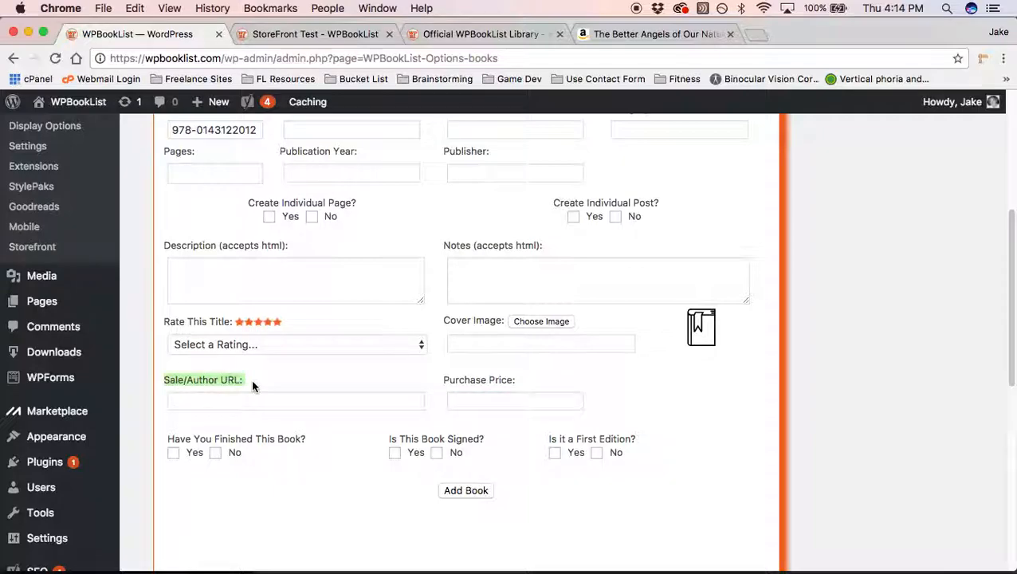
left_click_drag(443, 381, 521, 390)
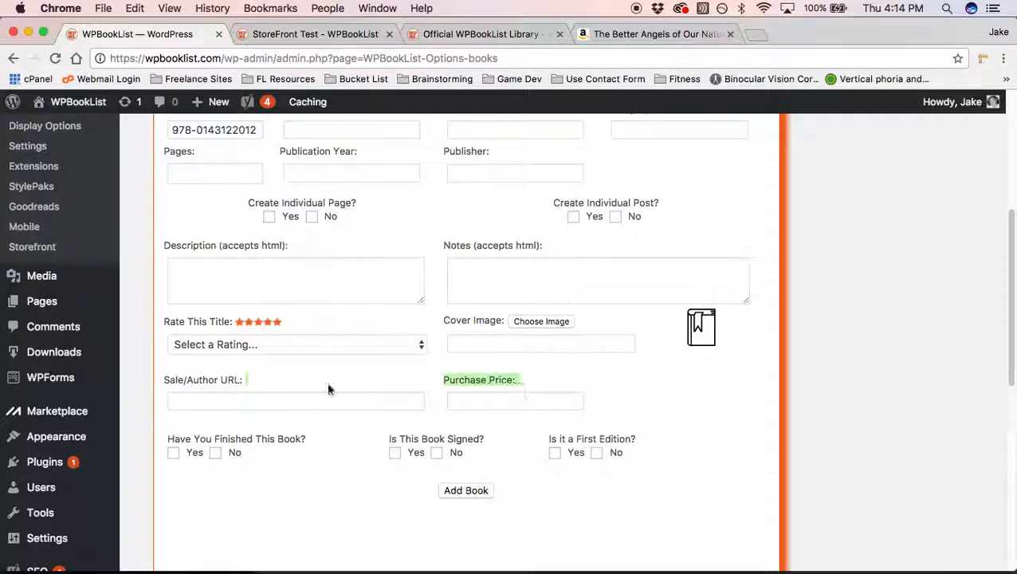
left_click(269, 399)
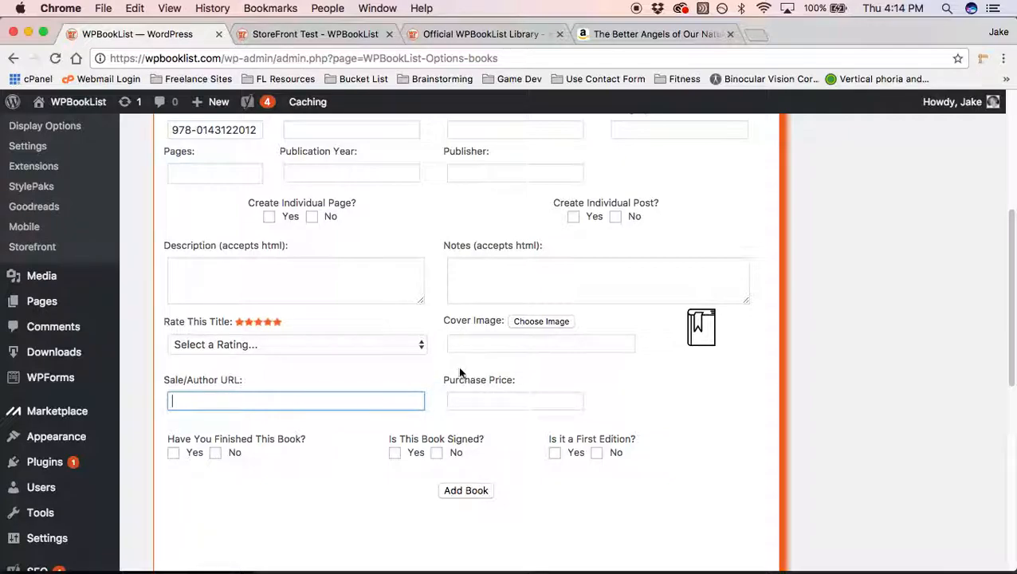
scroll(438, 357, "up", 5)
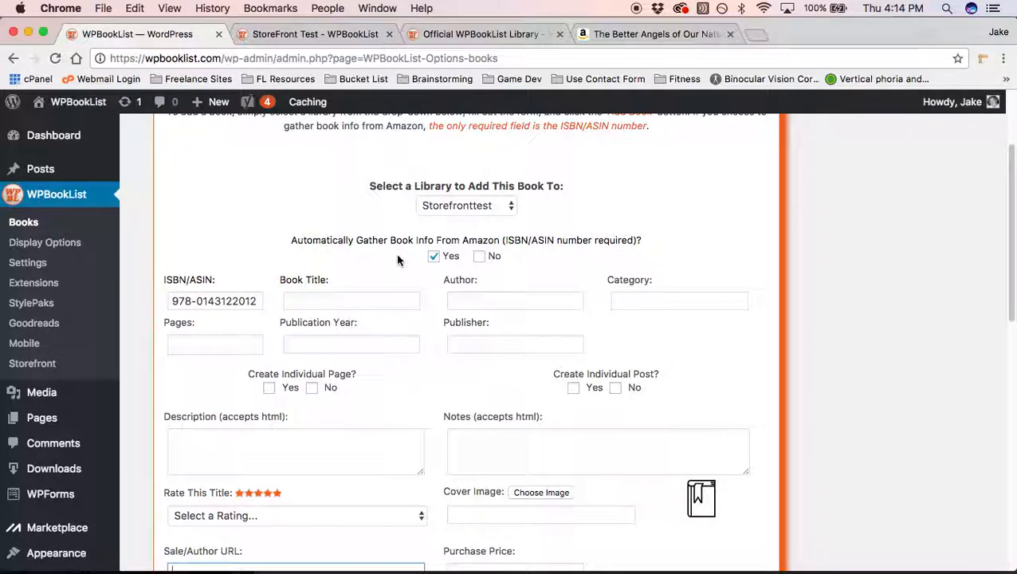
scroll(632, 170, "down", 2)
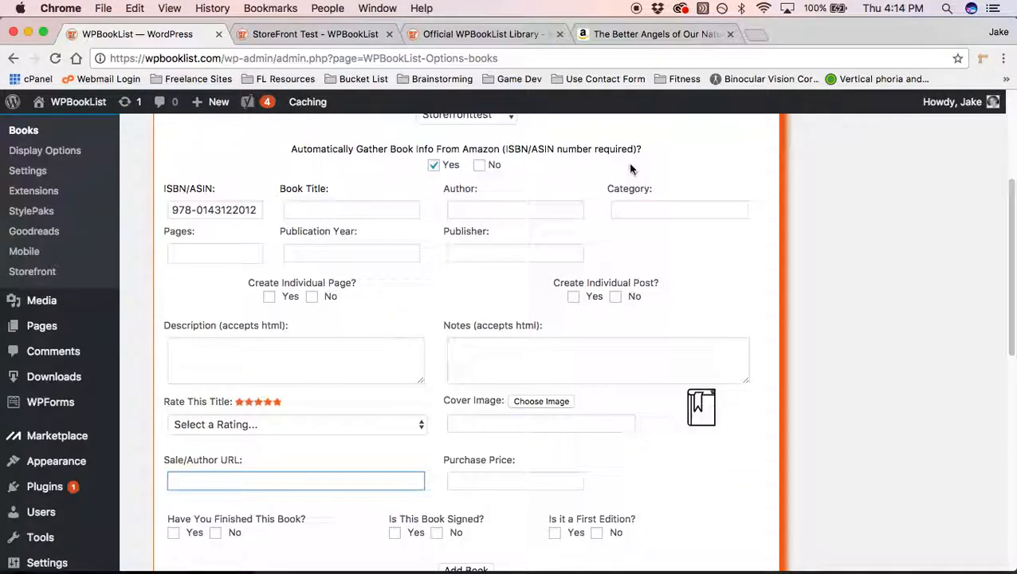
Step: Copy the Amazon product page address for The Better Angels of Our Nature
left_click(620, 33)
scroll(478, 300, "up", 20)
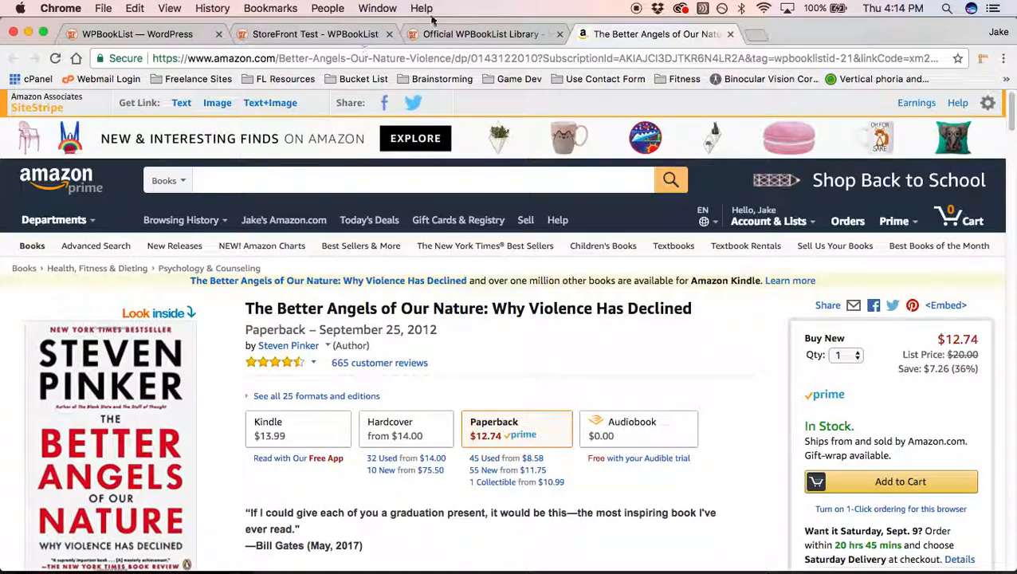
left_click(385, 58)
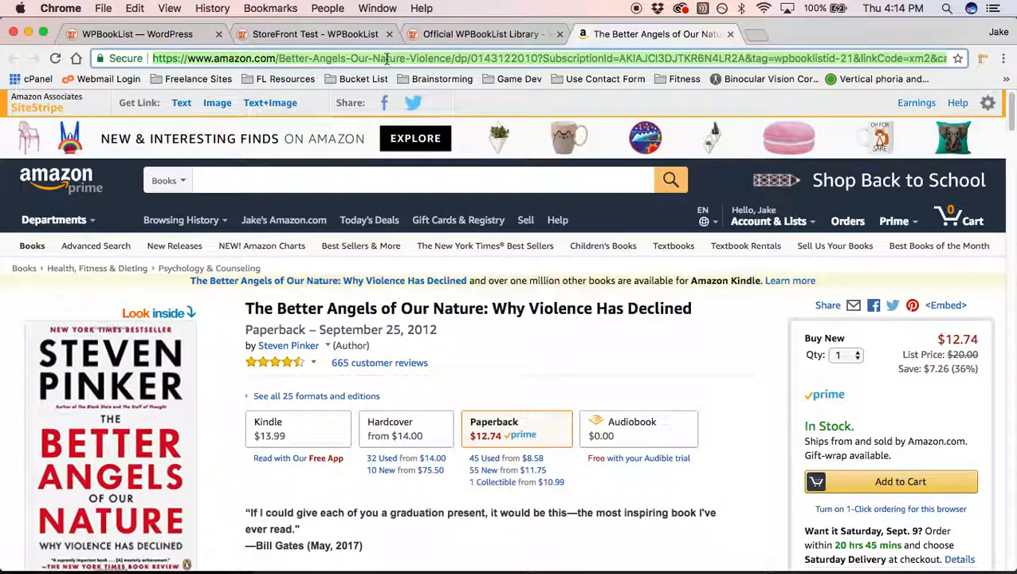
right_click(387, 60)
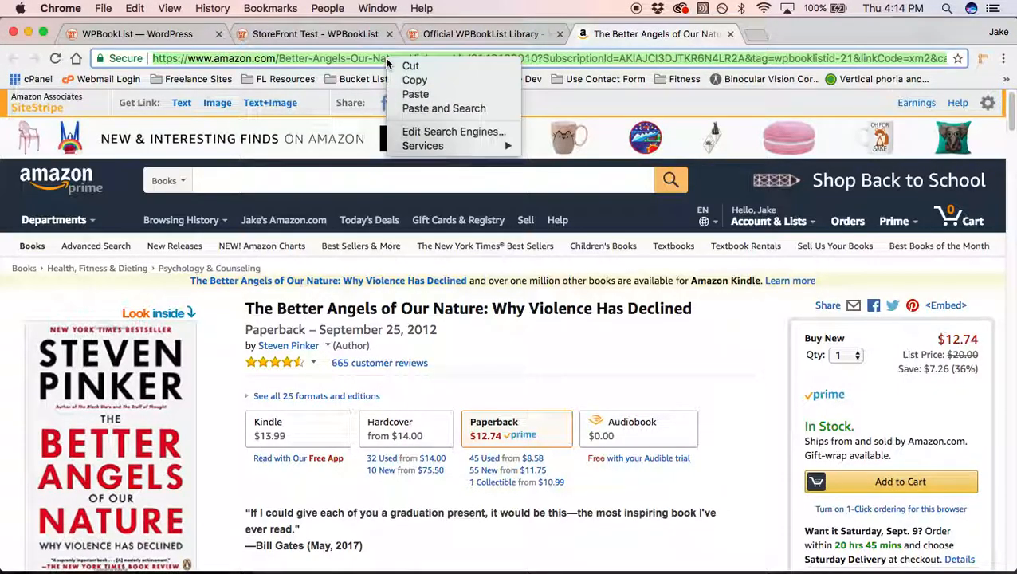
left_click(480, 80)
Step: Paste the Amazon link into the add-book form's Sale/Author URL field
left_click(182, 42)
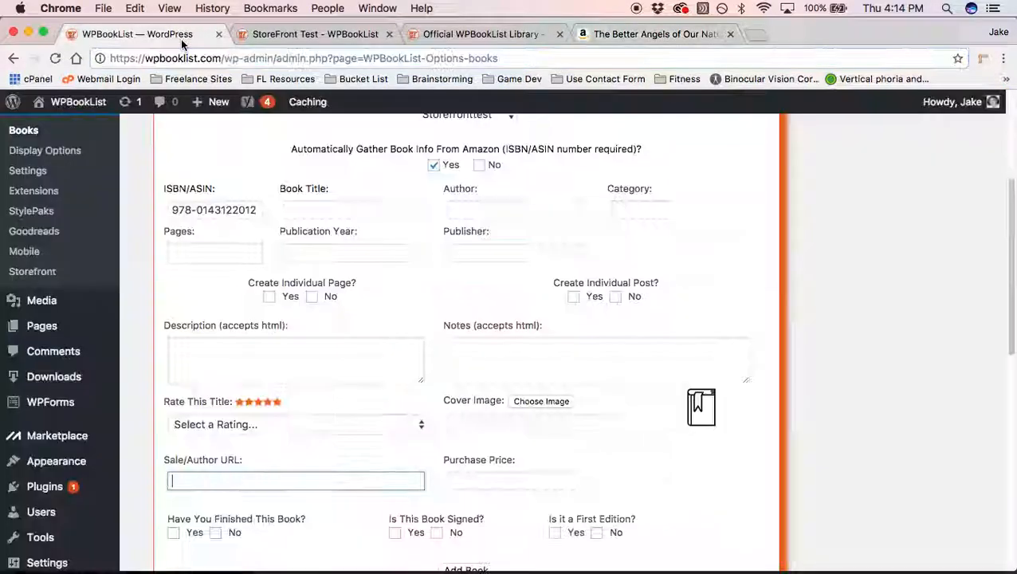
scroll(307, 382, "down", 1)
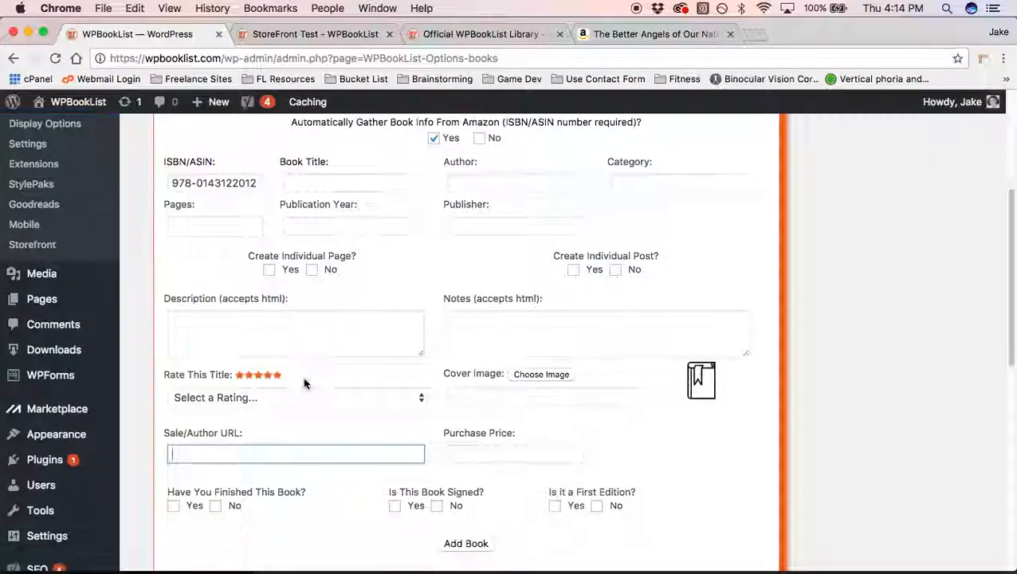
left_click(266, 454)
key("super+v")
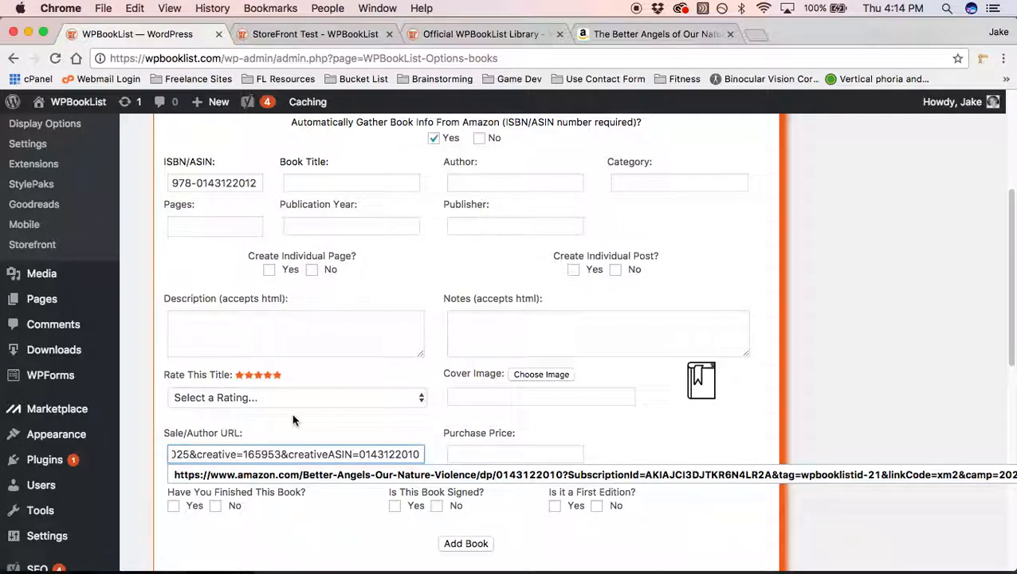
left_click(292, 420)
left_click(269, 454)
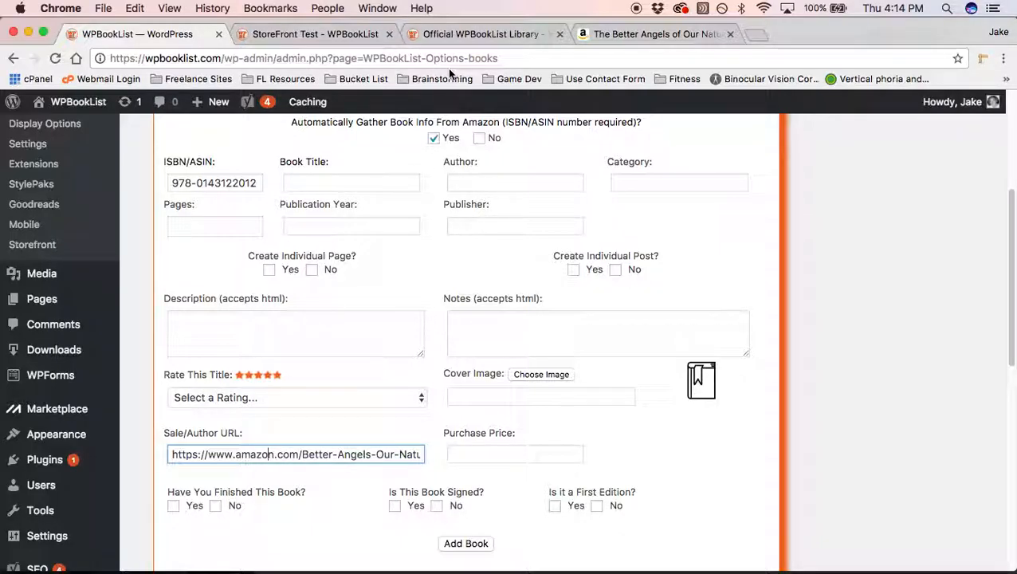
Step: Close the book lightbox and view Dark Disciple: Star Wars in the Official Library grid
left_click(455, 42)
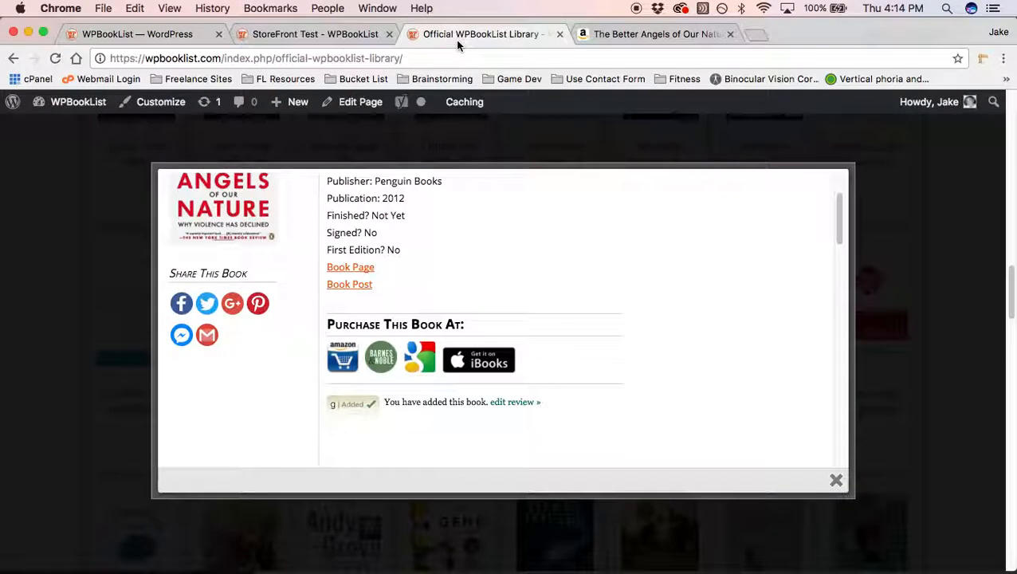
left_click(380, 137)
scroll(316, 238, "up", 3)
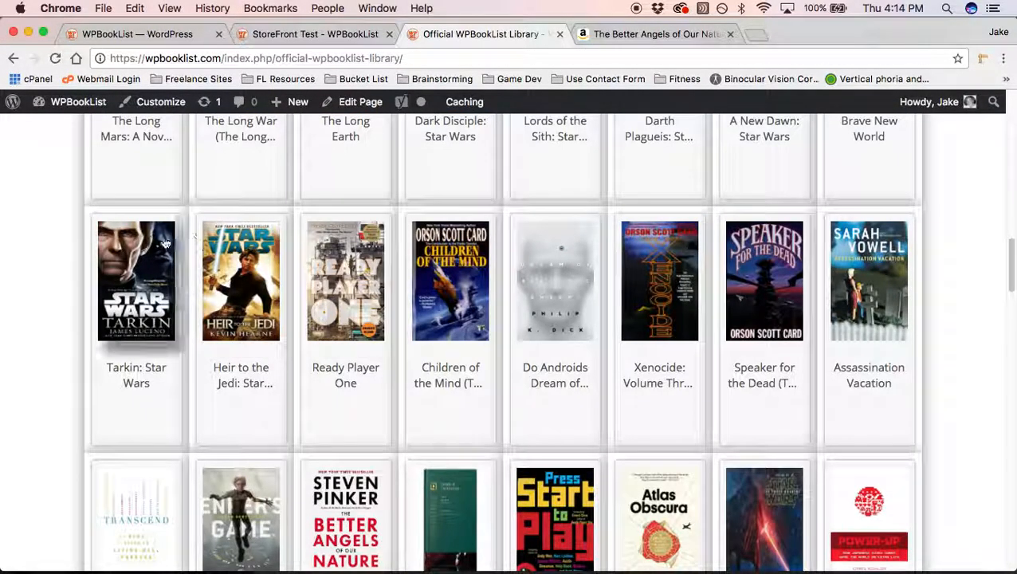
scroll(415, 273, "up", 2)
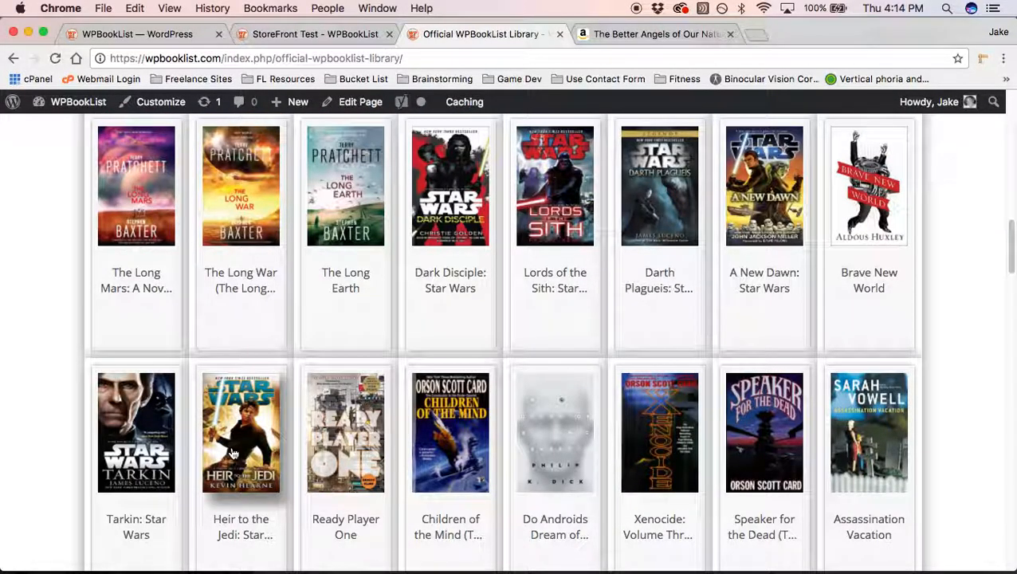
scroll(317, 380, "down", 3)
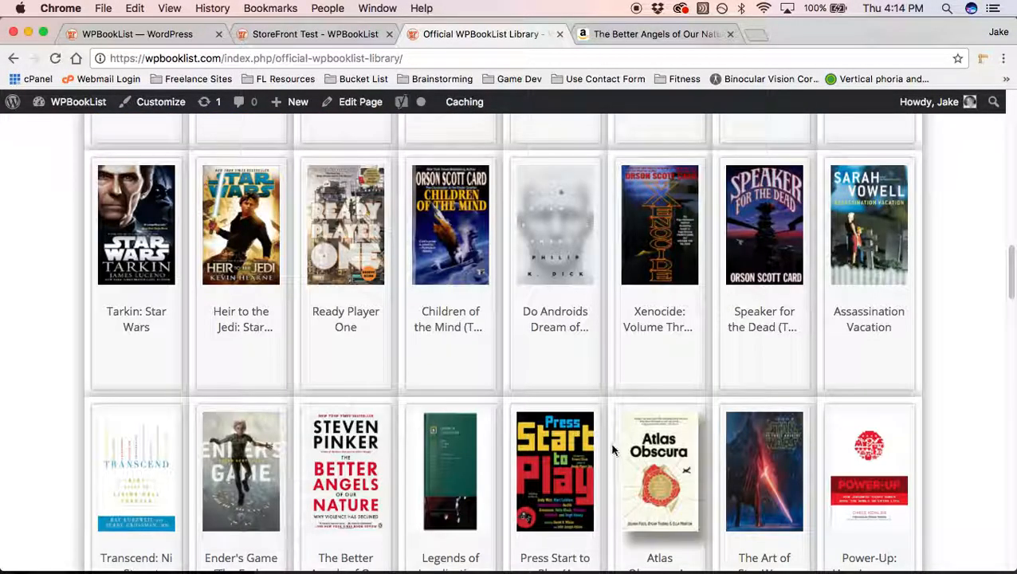
scroll(307, 408, "up", 1)
scroll(304, 404, "up", 2)
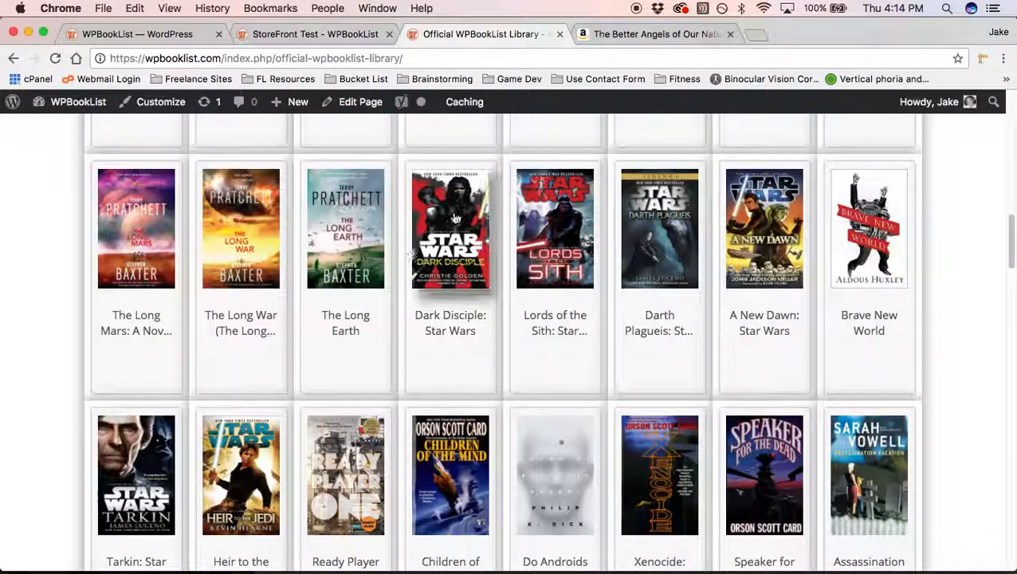
left_click(458, 213)
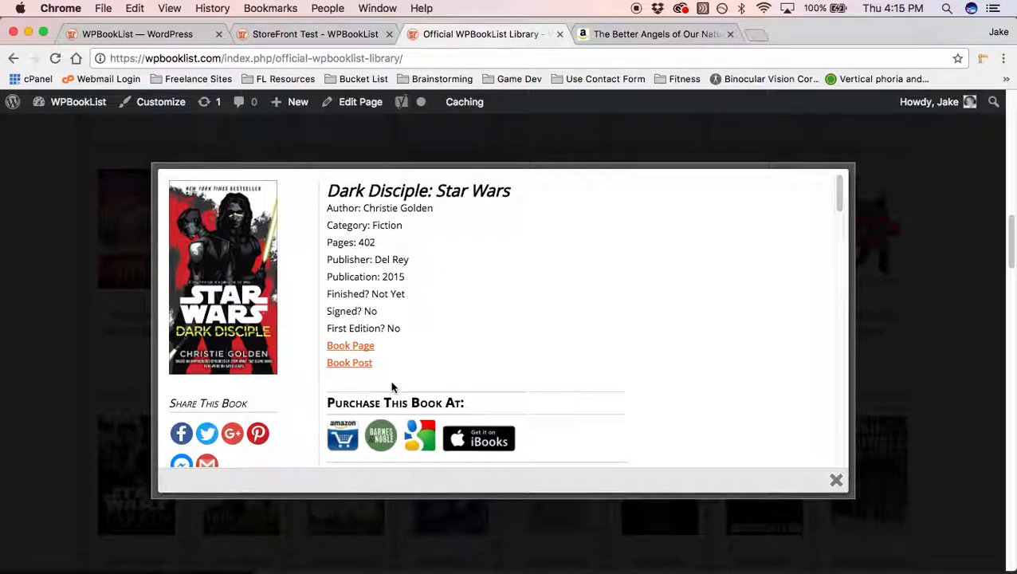
left_click(181, 33)
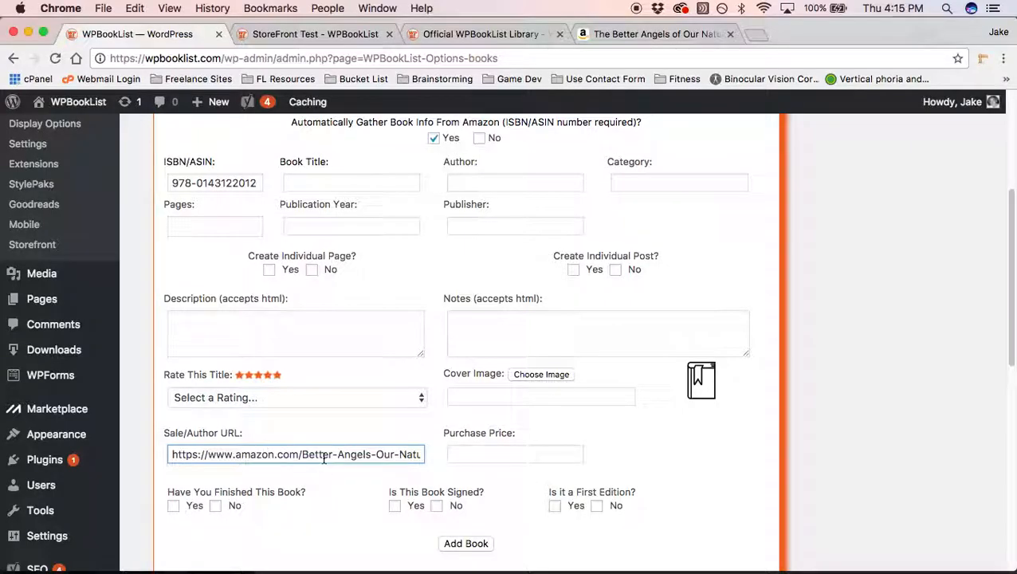
Step: Check the pasted Amazon sale URL and enter a $25.00 purchase price
left_click(324, 458)
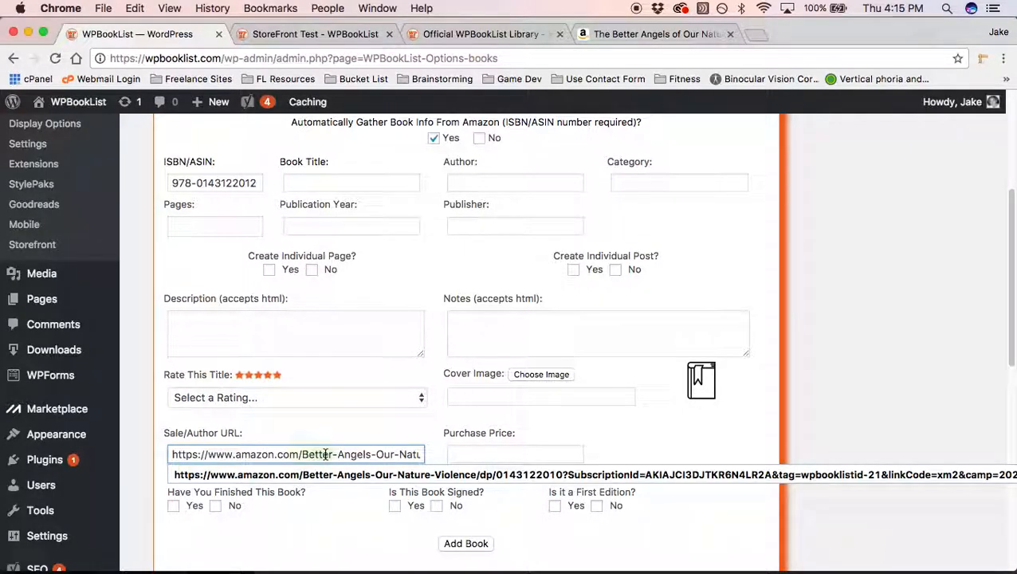
key("super+a")
left_click(324, 433)
left_click(465, 451)
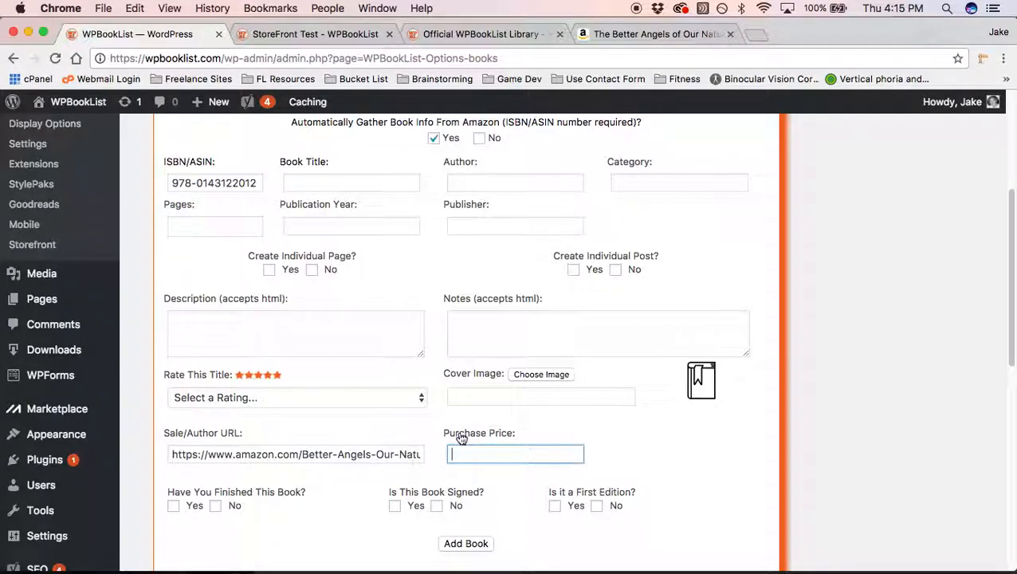
type("$")
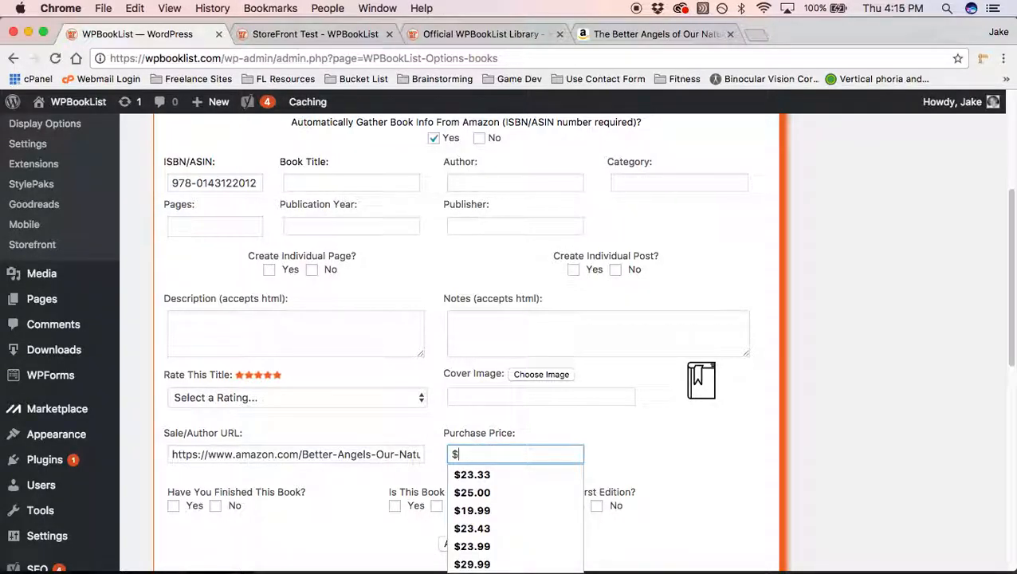
type("25.00")
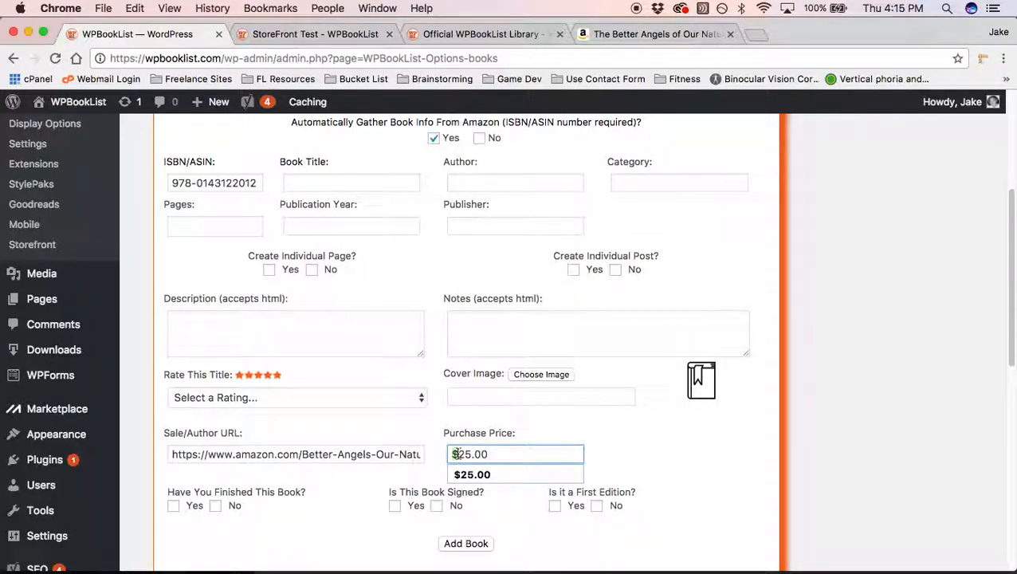
left_click_drag(490, 453, 460, 453)
double_click(471, 454)
left_click(521, 424)
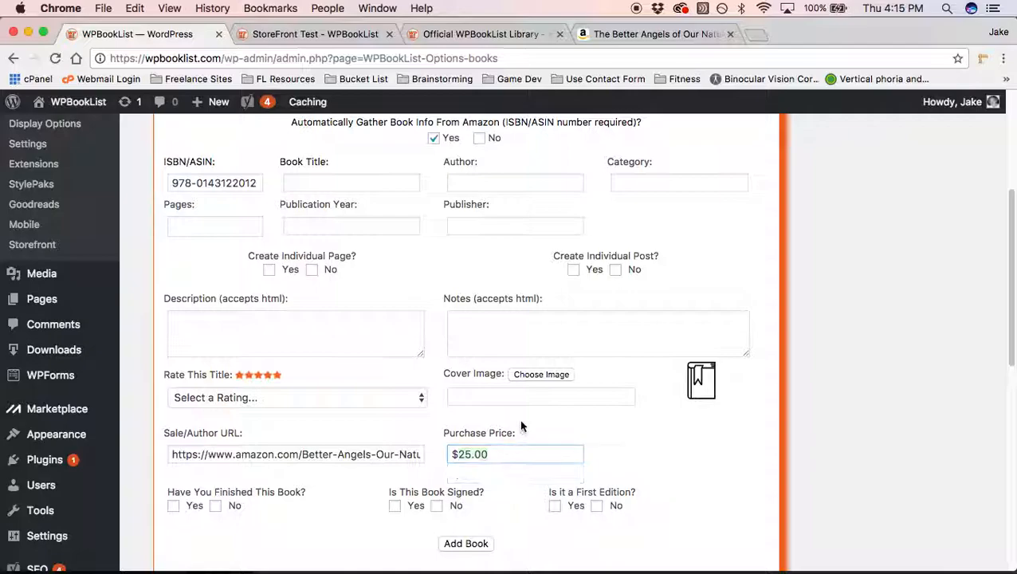
Step: Add the book to the storefronttest library and confirm the Success message
scroll(551, 407, "down", 2)
left_click(465, 400)
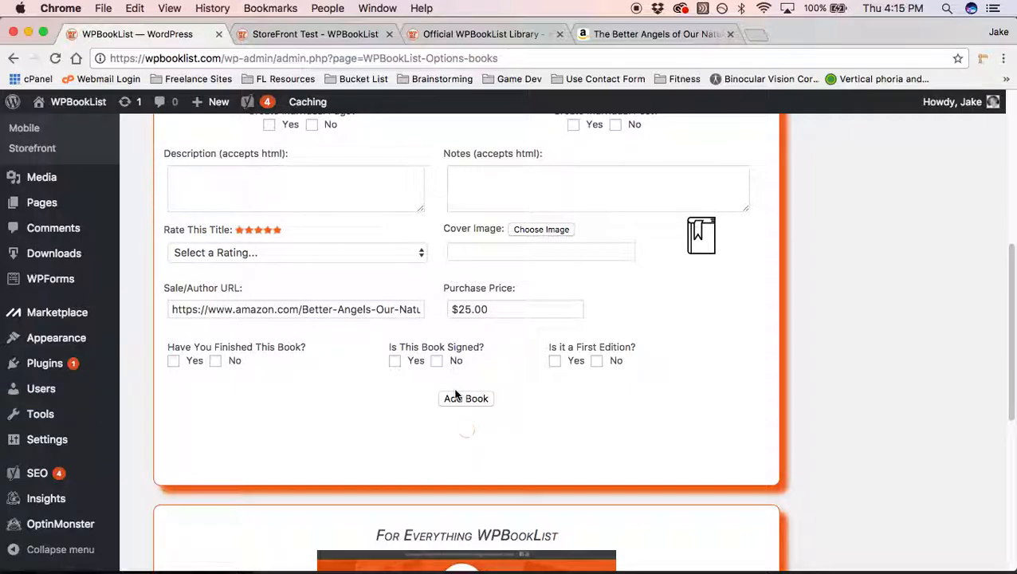
scroll(458, 392, "down", 1)
scroll(470, 388, "down", 3)
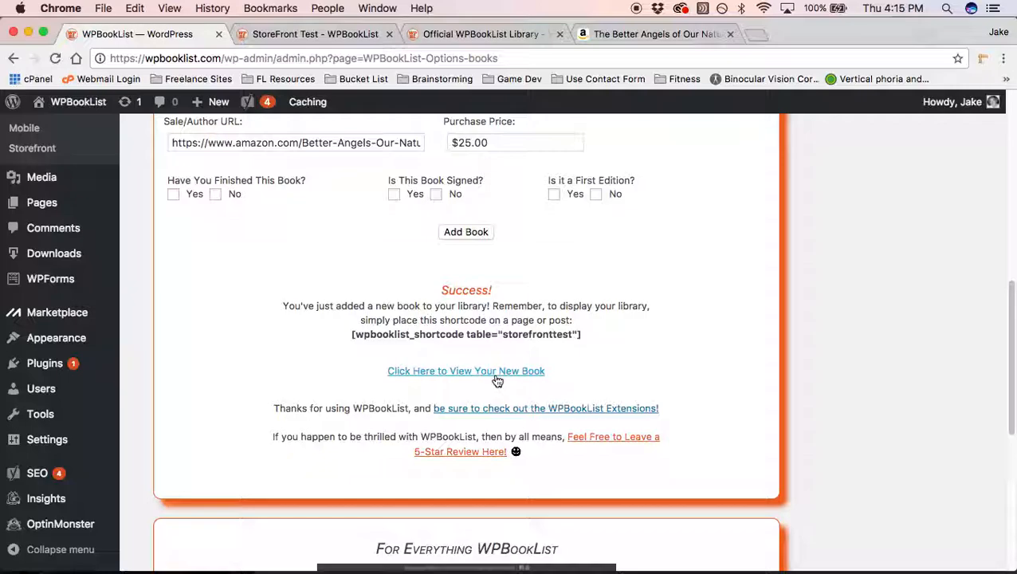
left_click(494, 378)
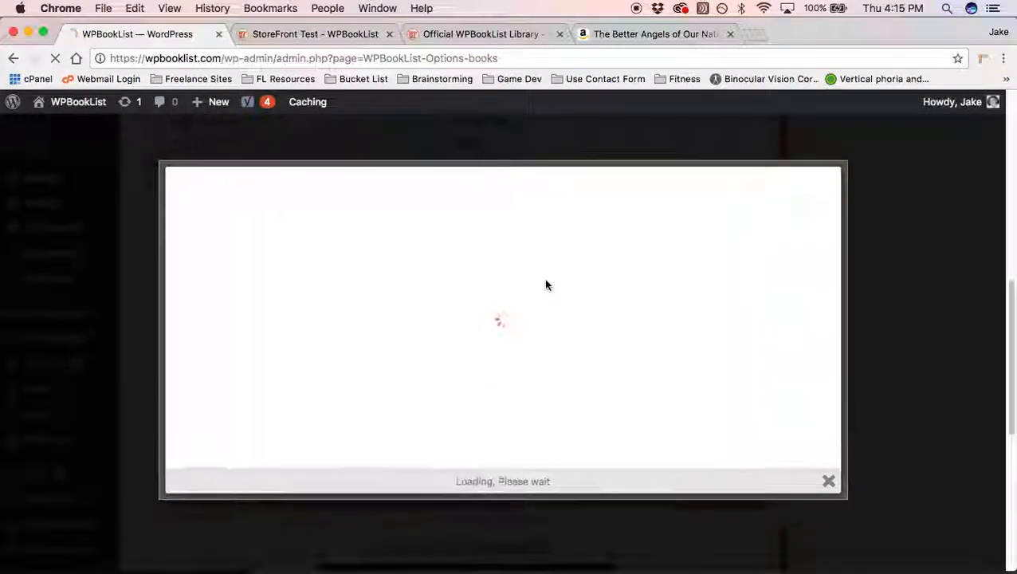
scroll(704, 254, "down", 5)
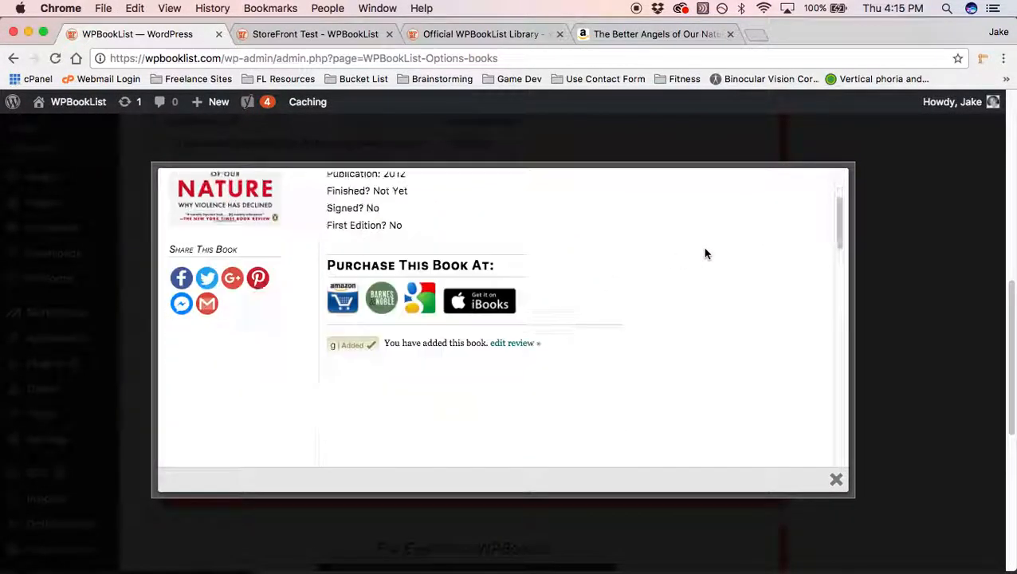
scroll(704, 253, "up", 4)
scroll(704, 254, "up", 2)
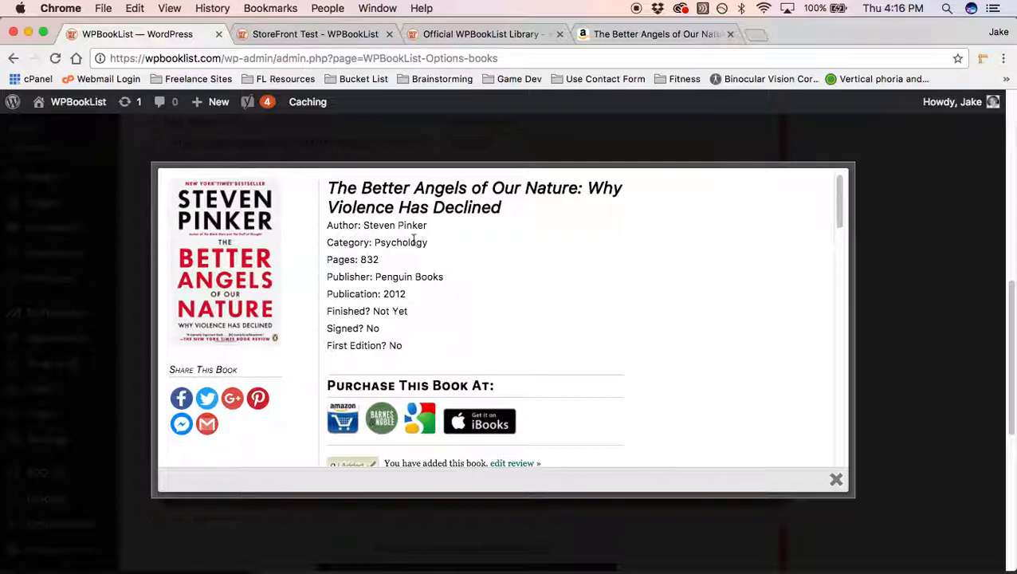
left_click(255, 146)
scroll(144, 291, "up", 4)
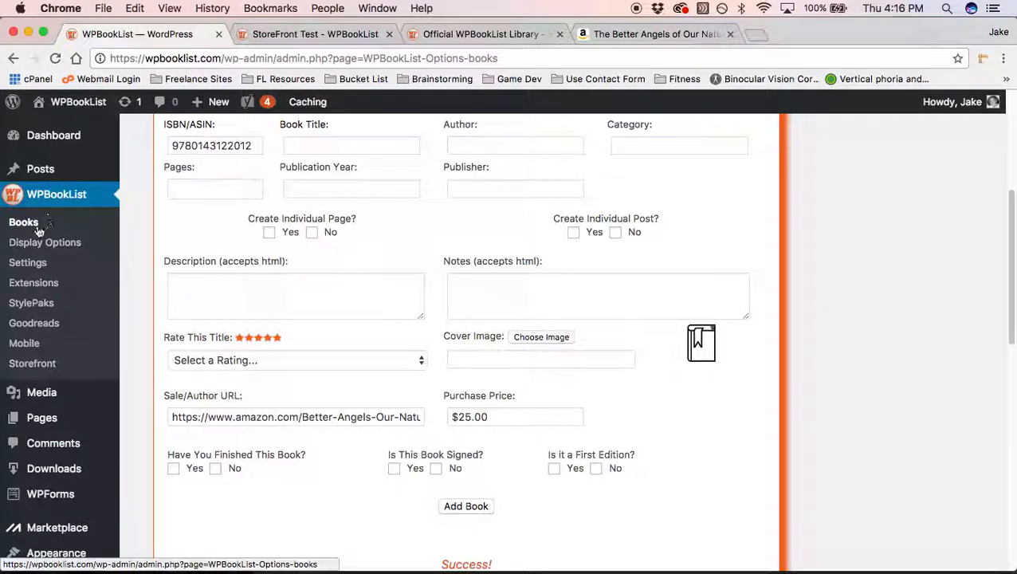
Step: In Display Options, pick Storefronttest, tick Enable the StoreFront Extension Links, and save changes
left_click(93, 243)
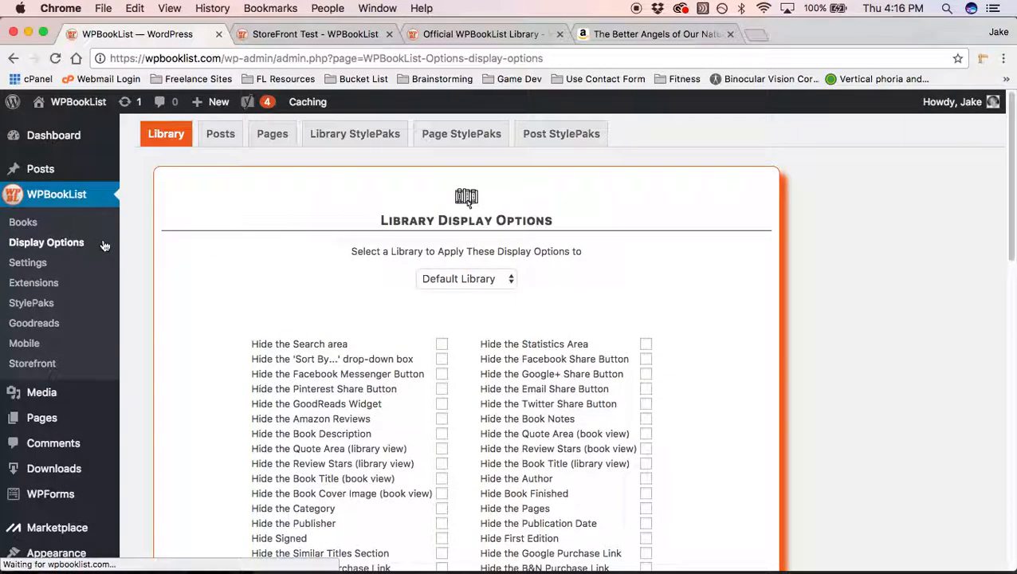
left_click(510, 278)
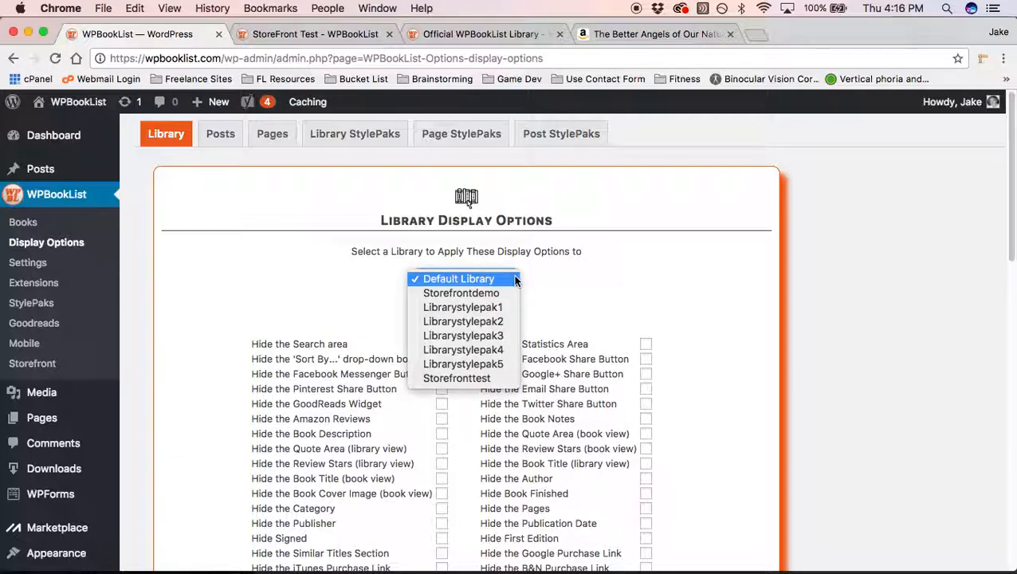
left_click(510, 378)
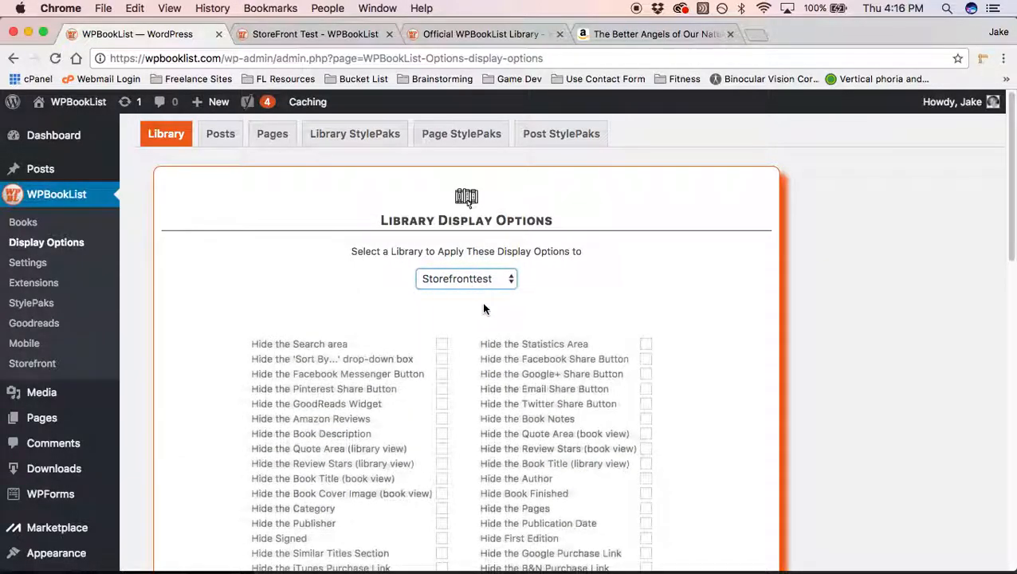
scroll(481, 302, "down", 5)
scroll(483, 308, "down", 4)
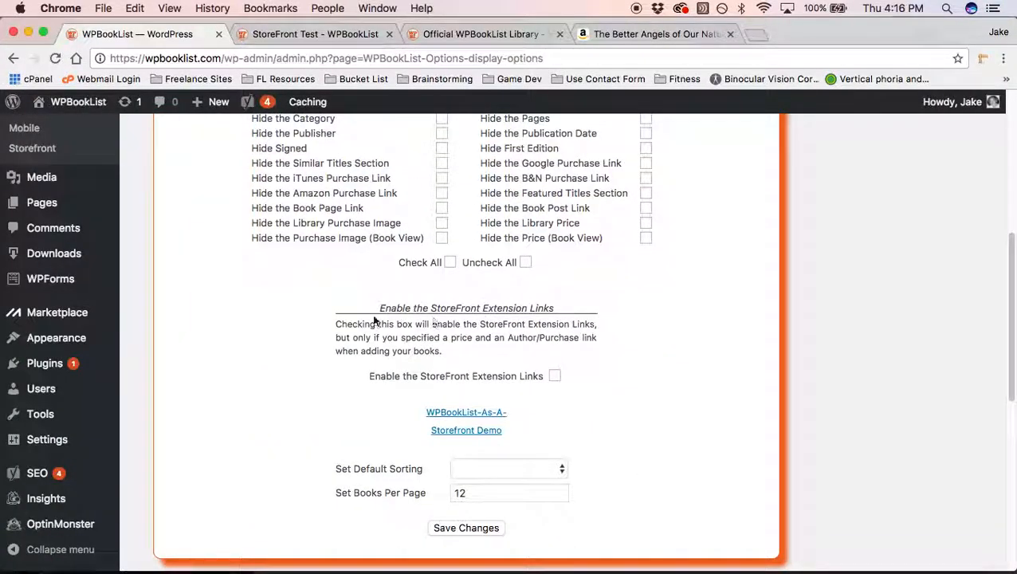
left_click_drag(380, 311, 566, 359)
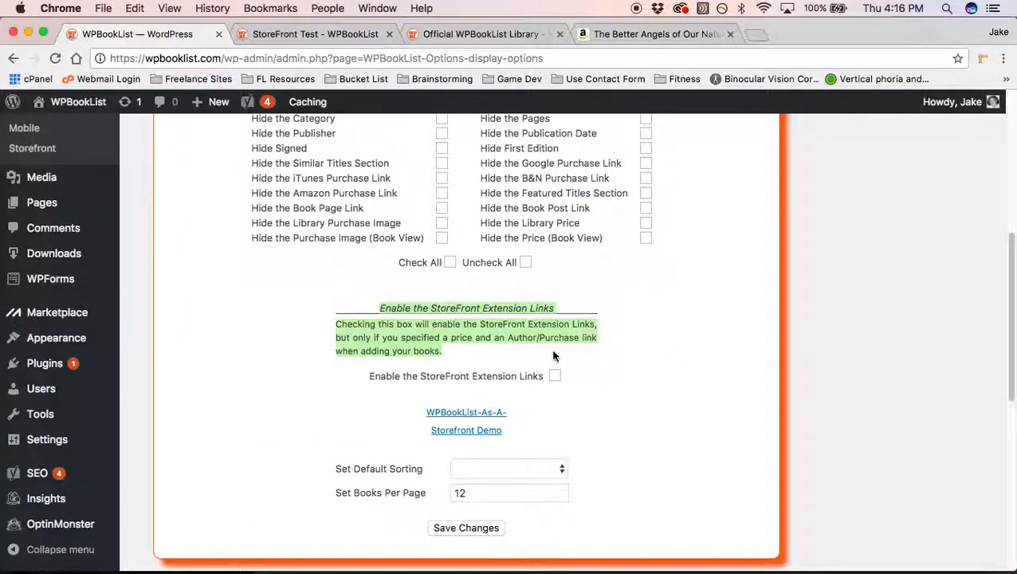
left_click(555, 357)
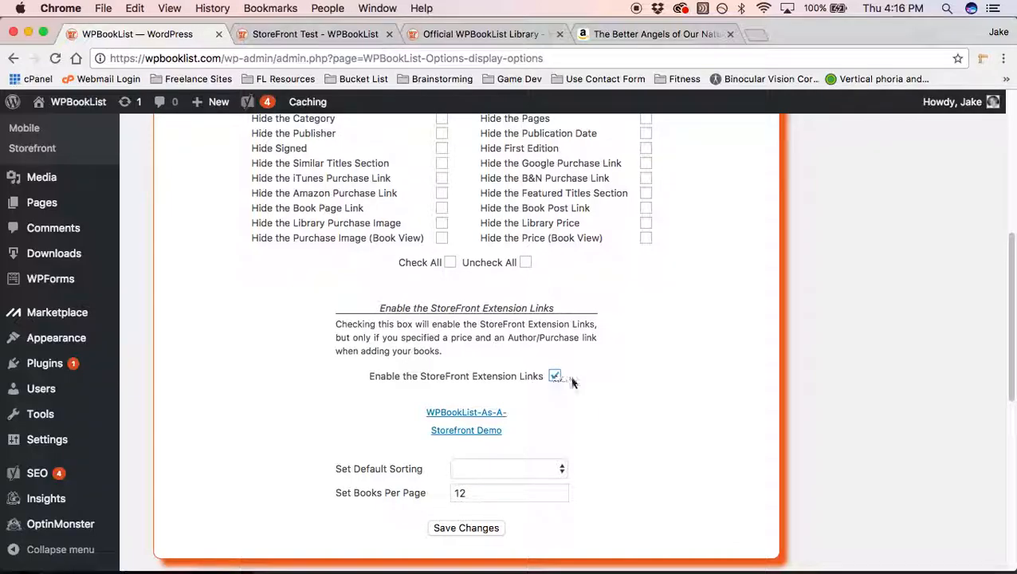
scroll(595, 376, "down", 1)
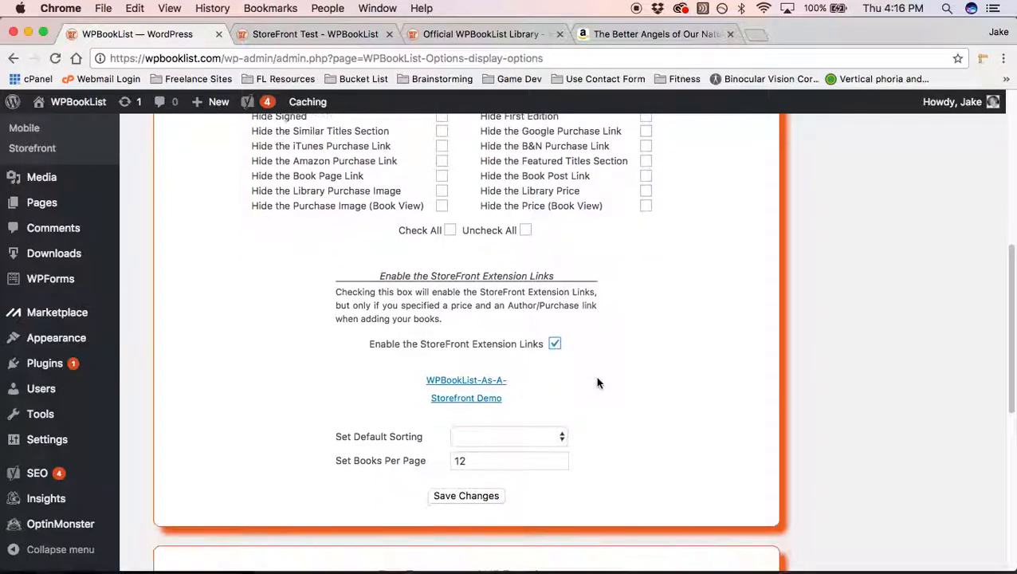
left_click(465, 495)
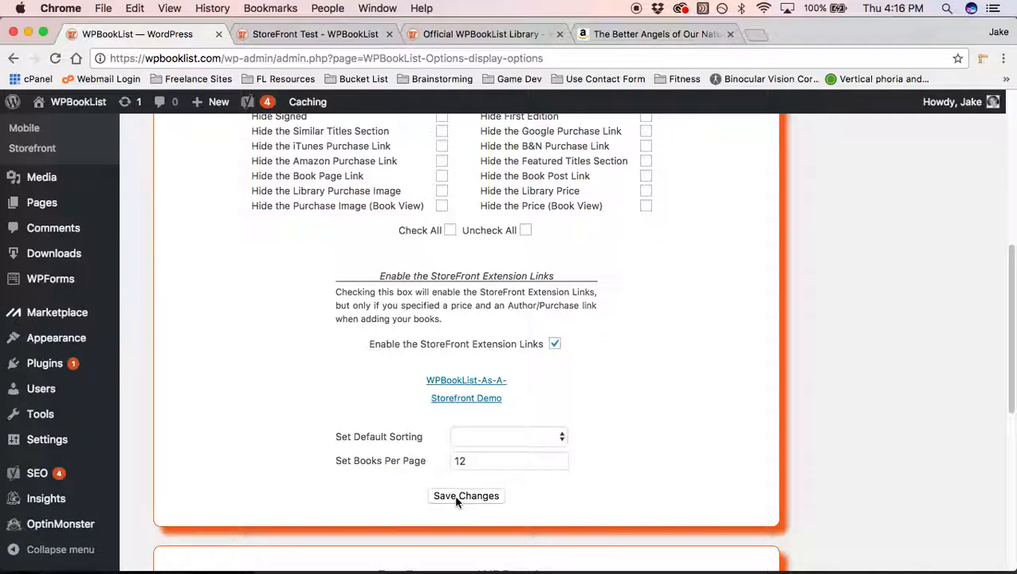
Step: Reload the StoreFront Test page and scroll to The Better Angels of Our Nature at $25.00
left_click(279, 34)
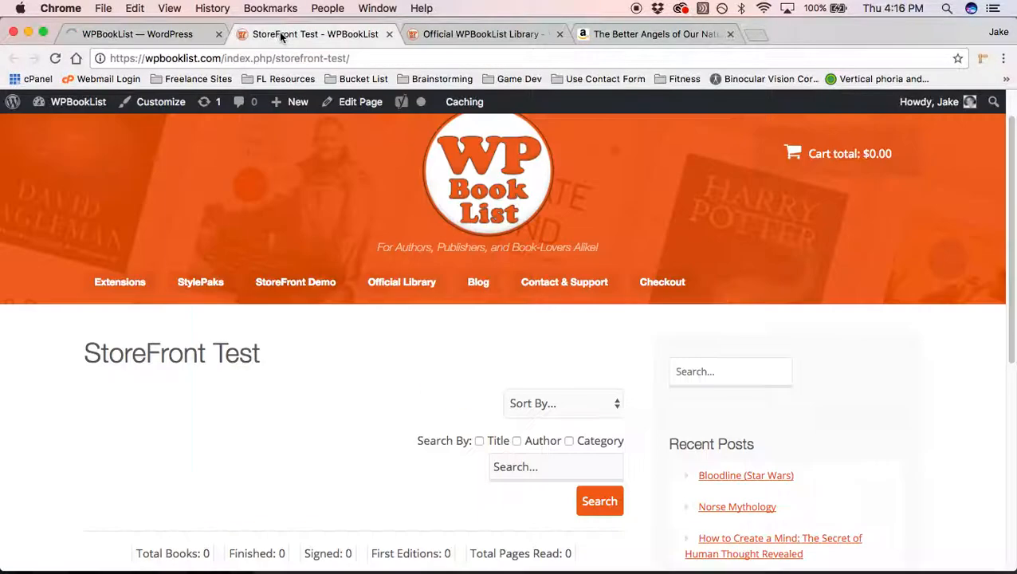
scroll(60, 180, "down", 2)
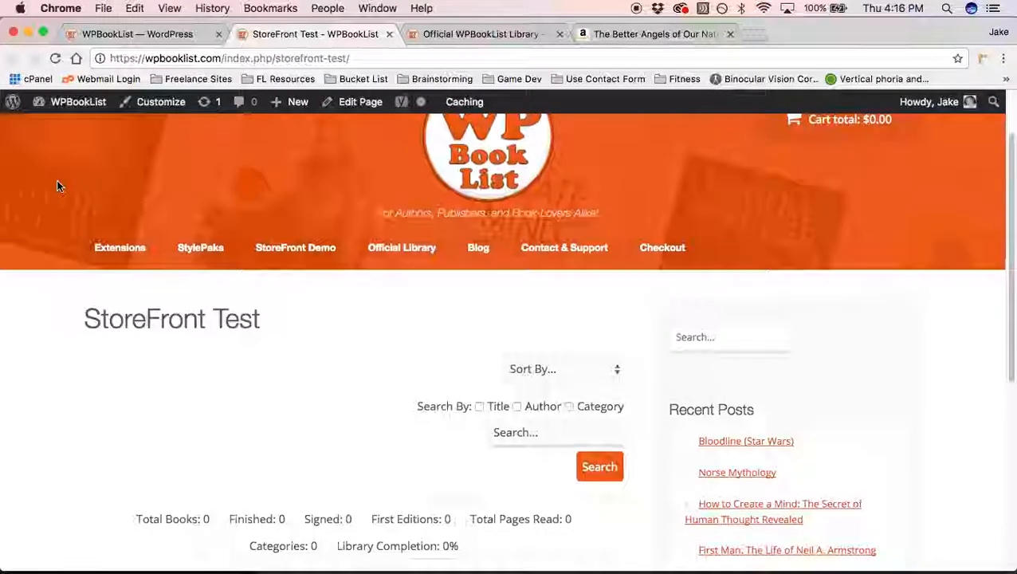
scroll(56, 186, "down", 2)
left_click(55, 58)
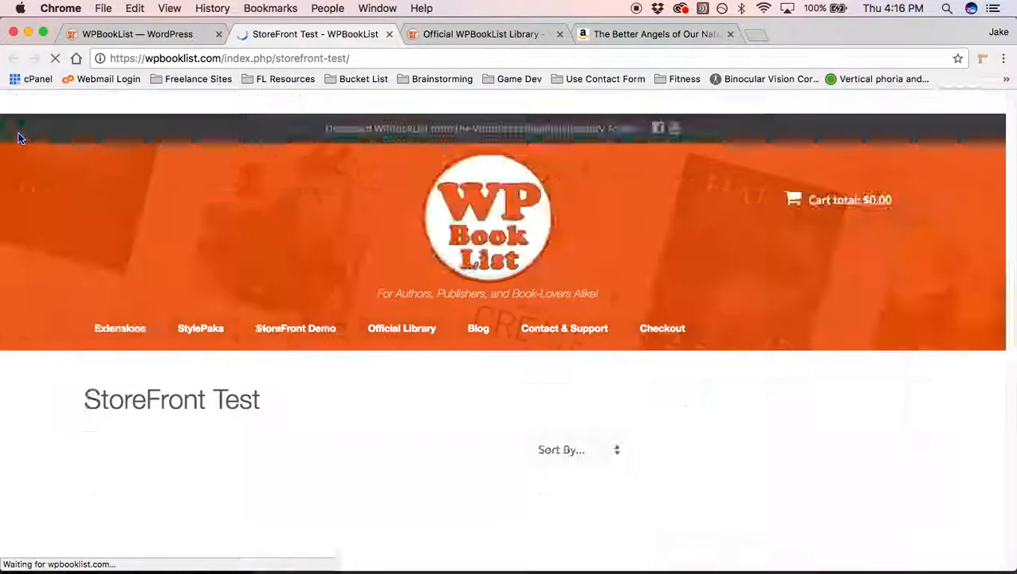
scroll(12, 208, "down", 10)
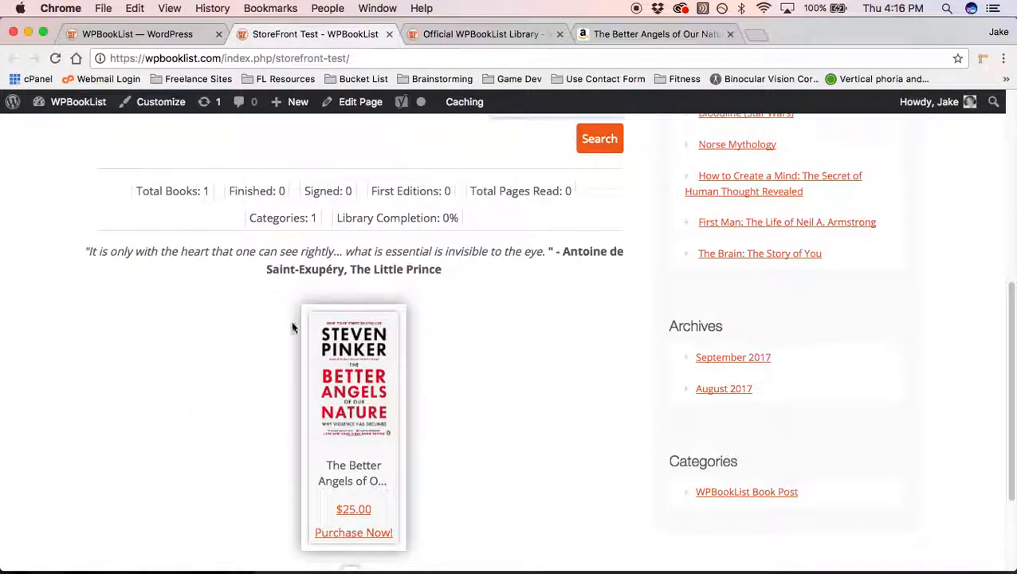
scroll(222, 354, "down", 2)
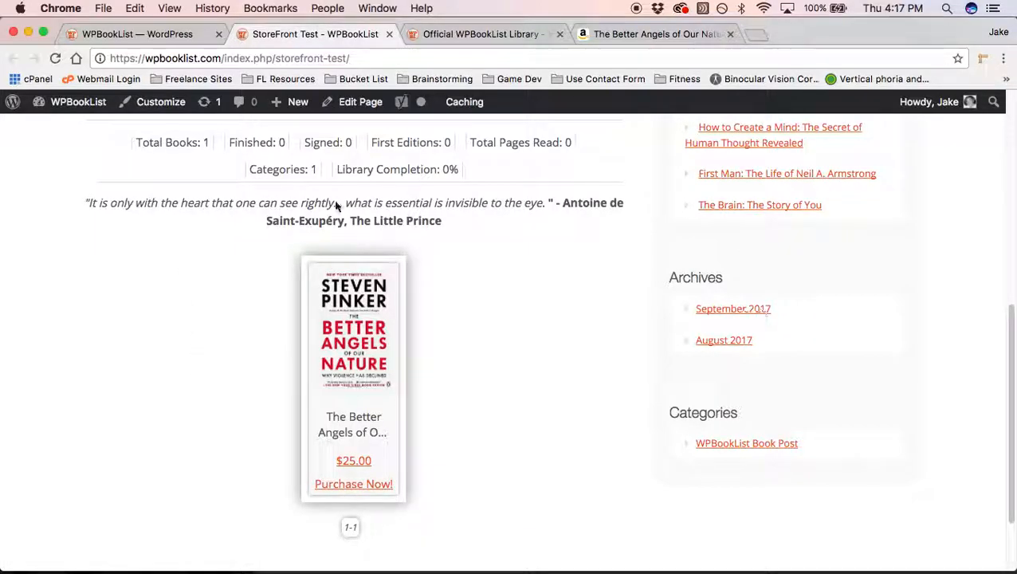
Step: Open the book's details popup on the StoreFront Test page
left_click(364, 294)
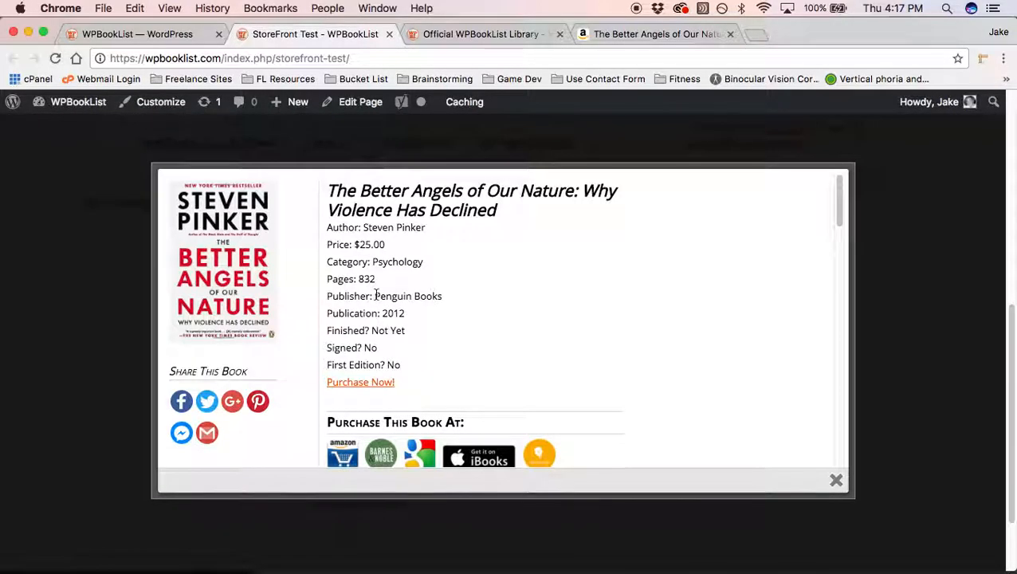
triple_click(334, 390)
left_click(414, 386)
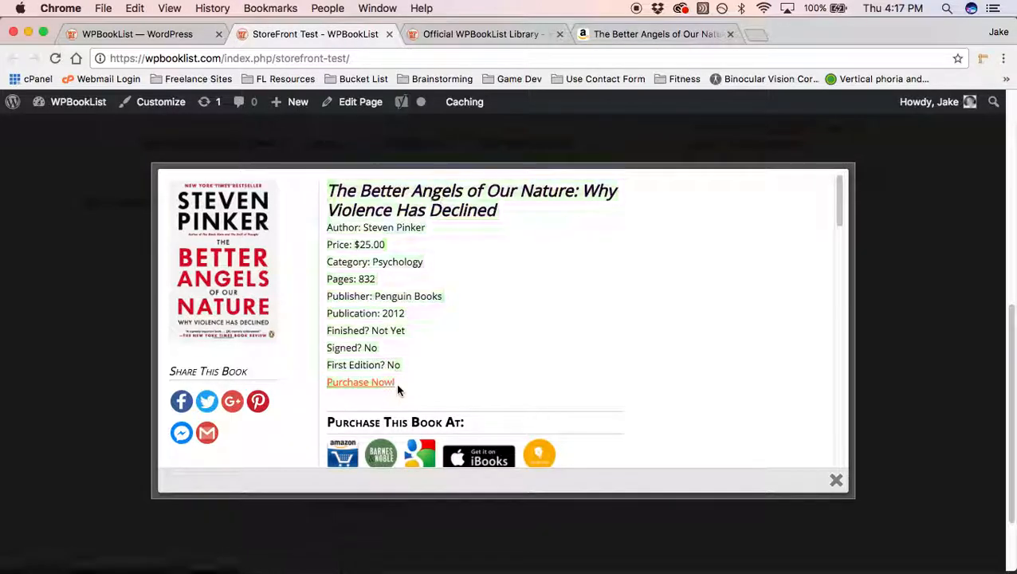
scroll(674, 311, "down", 3)
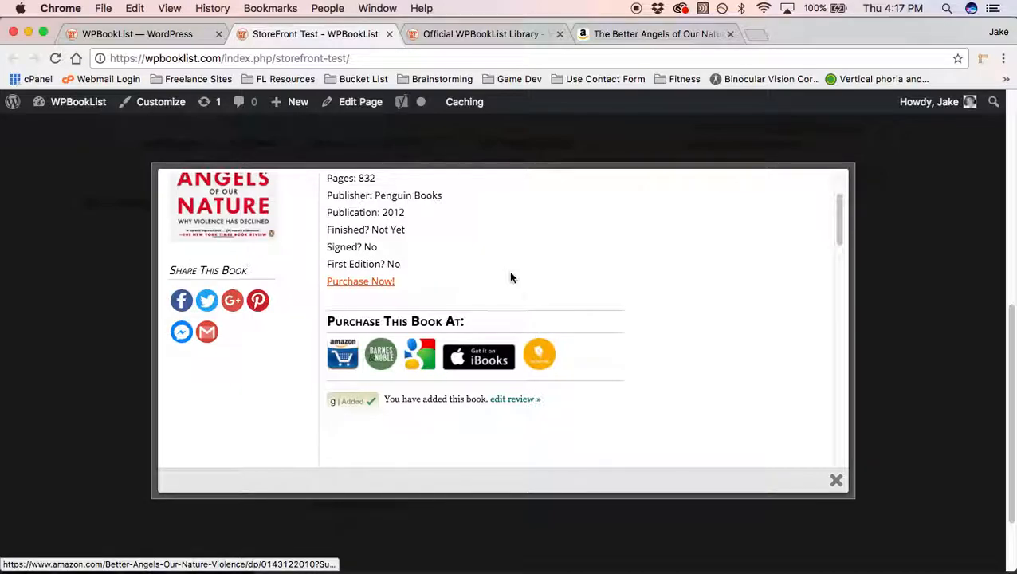
Step: Open the purchase link's Amazon page in a new tab, then close it and the popup
right_click(532, 341)
left_click(547, 345)
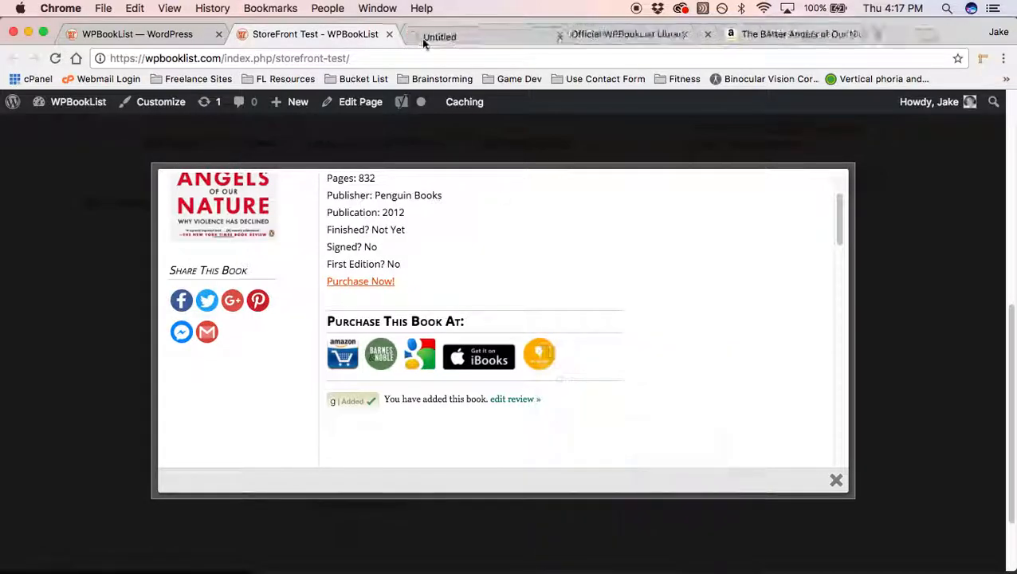
left_click(470, 28)
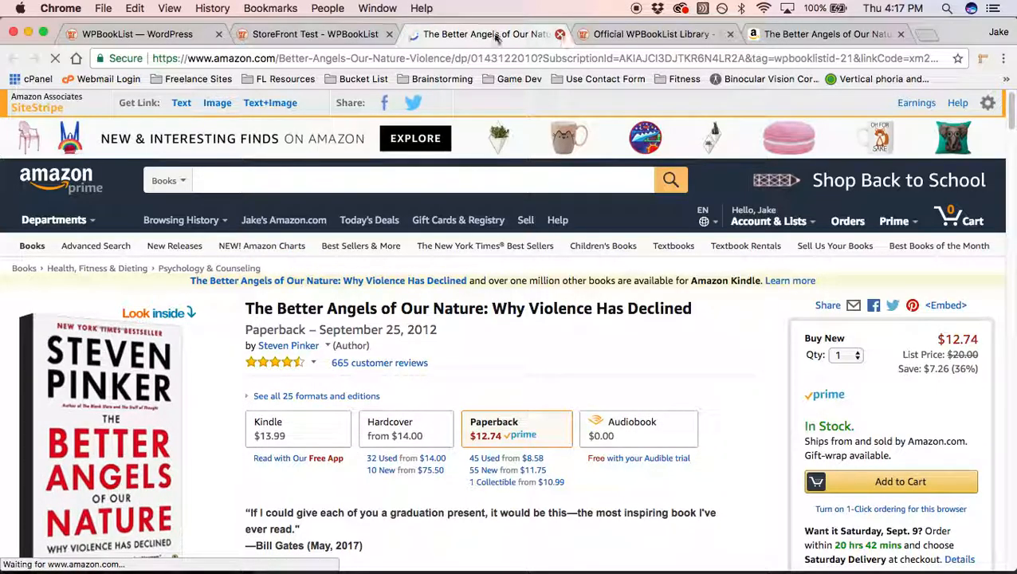
left_click(560, 34)
left_click(73, 291)
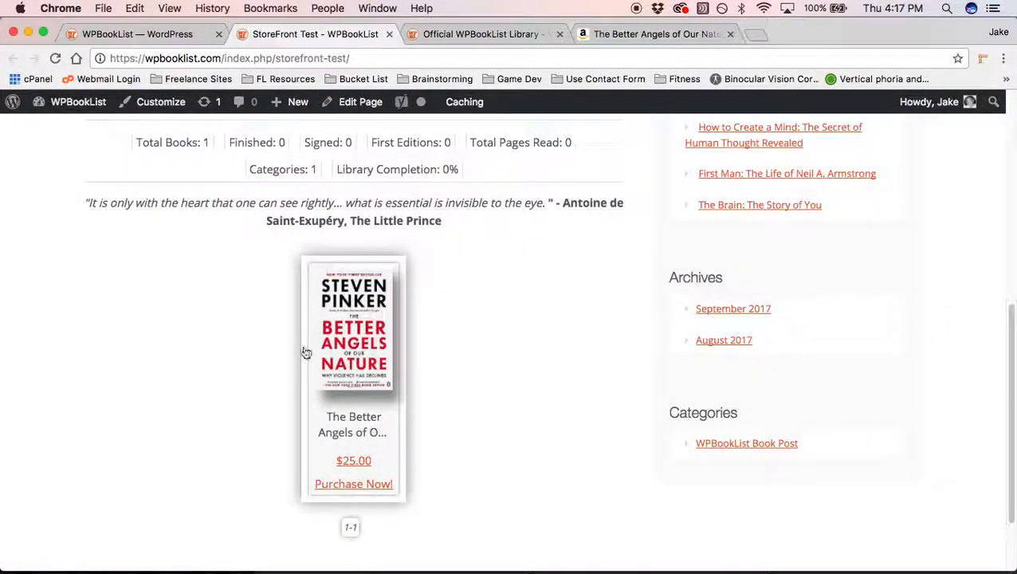
left_click(180, 42)
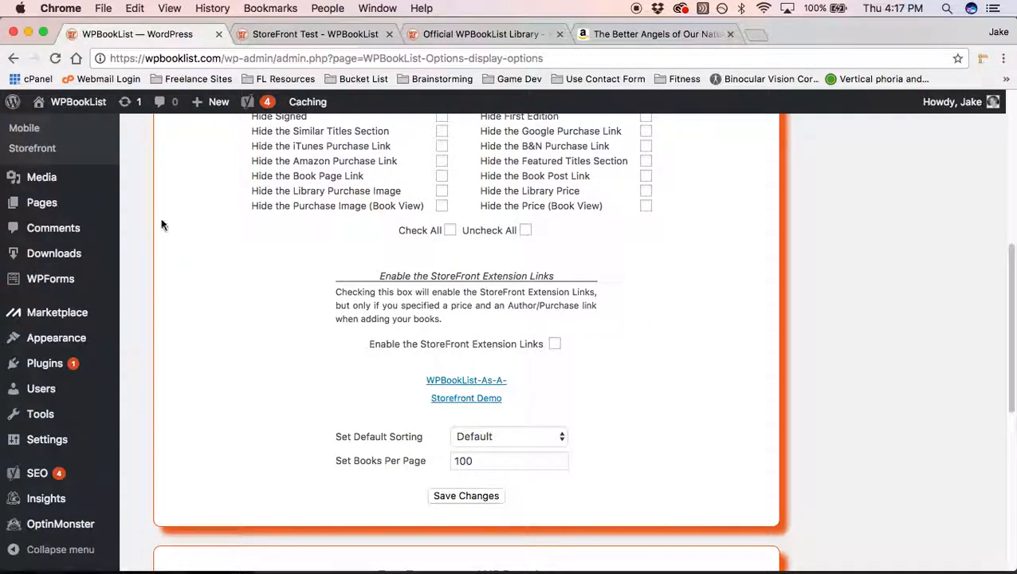
Step: On the WPBookList StoreFront page, replace 'Purchase Now!' with 'Buy My Book!' and save
scroll(157, 217, "up", 5)
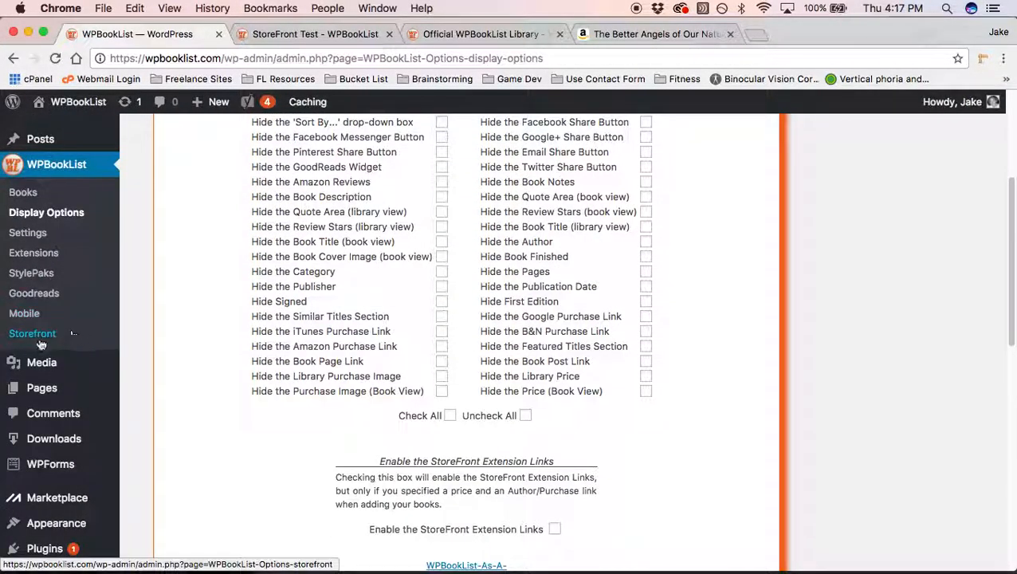
left_click(33, 333)
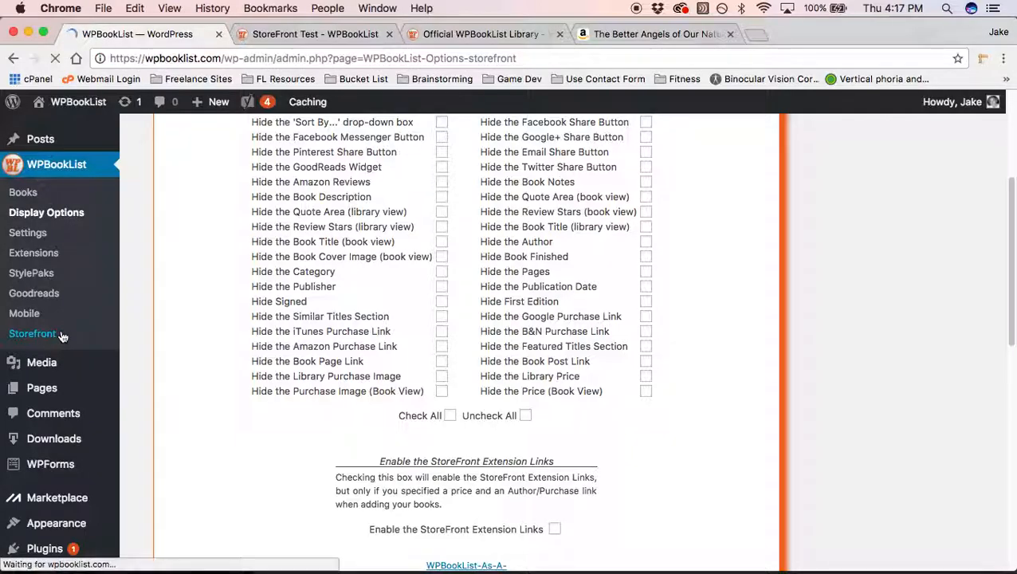
left_click_drag(711, 276, 595, 268)
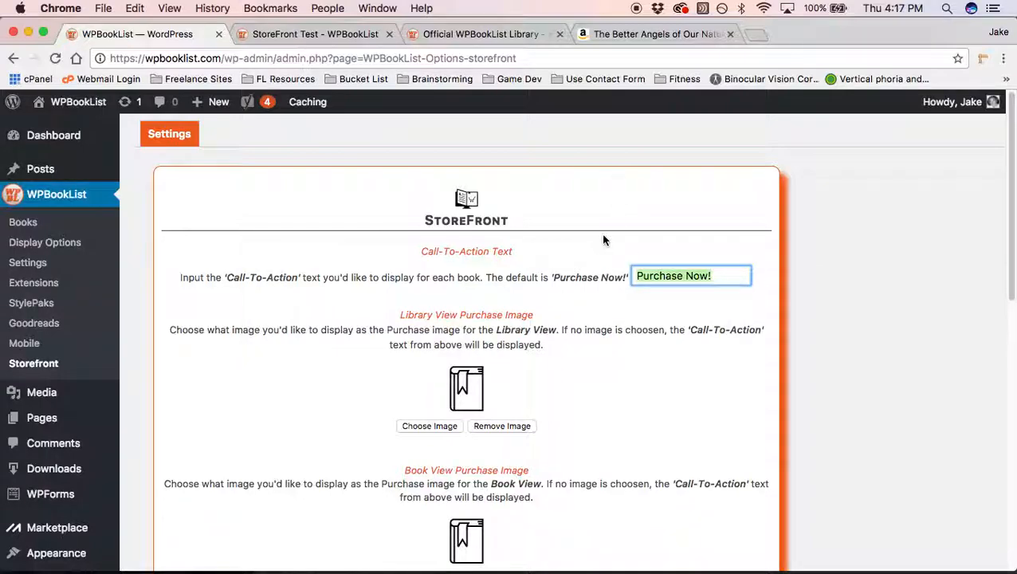
type("Bu")
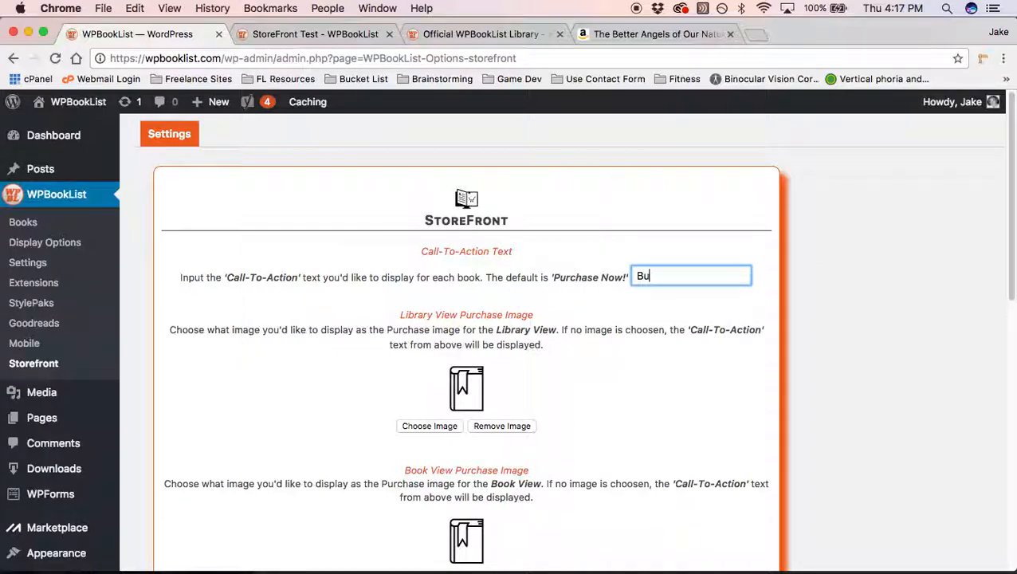
type("y My Book")
key("BackSpace")
type("ok")
left_click(670, 326)
scroll(638, 279, "down", 5)
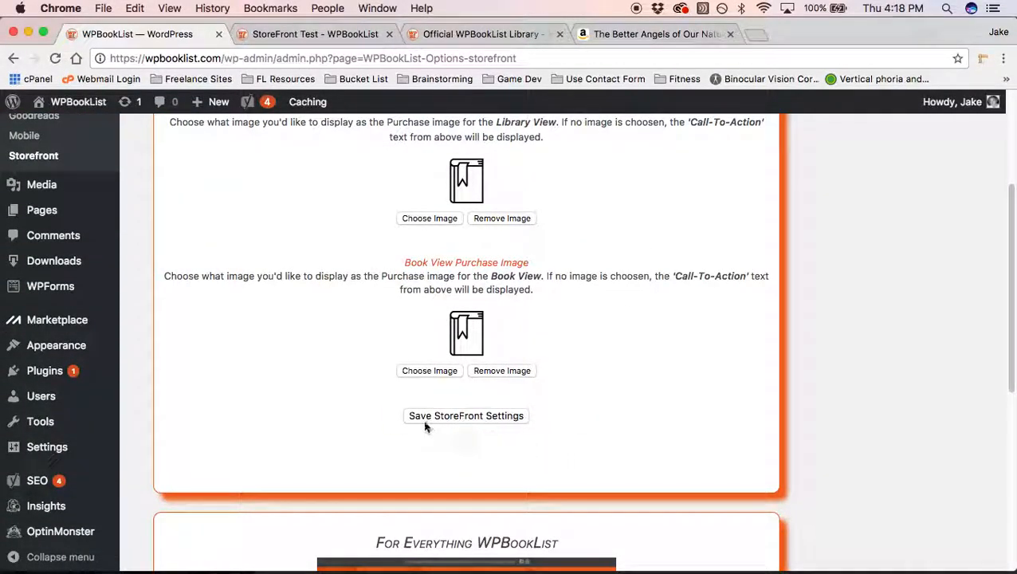
left_click(465, 415)
scroll(339, 391, "down", 1)
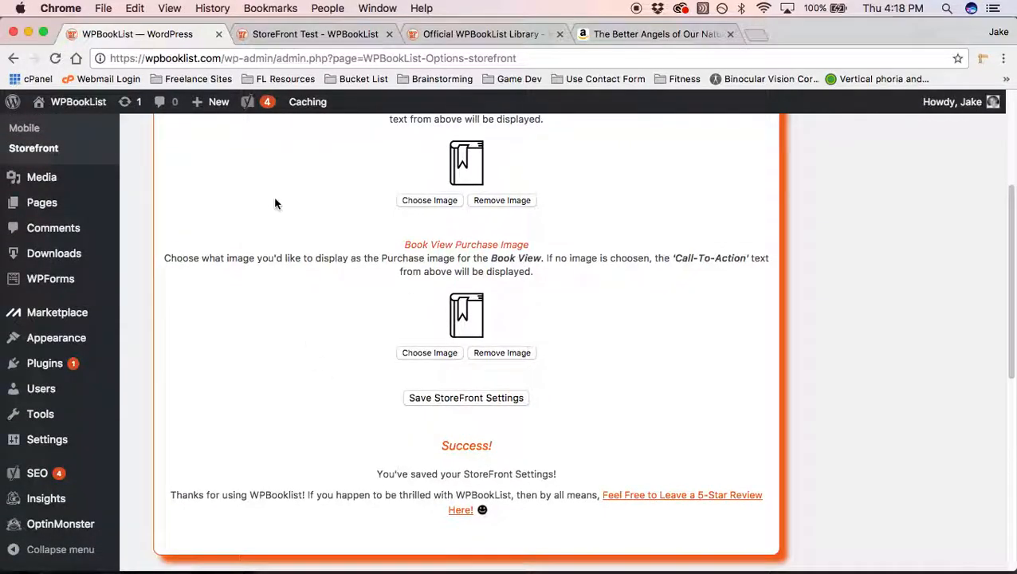
left_click(291, 34)
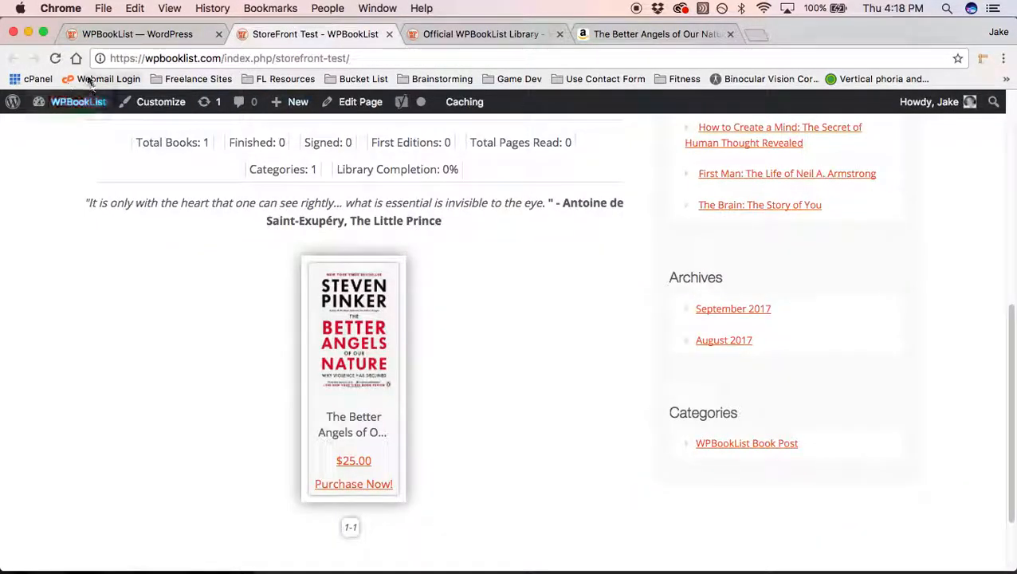
left_click(55, 60)
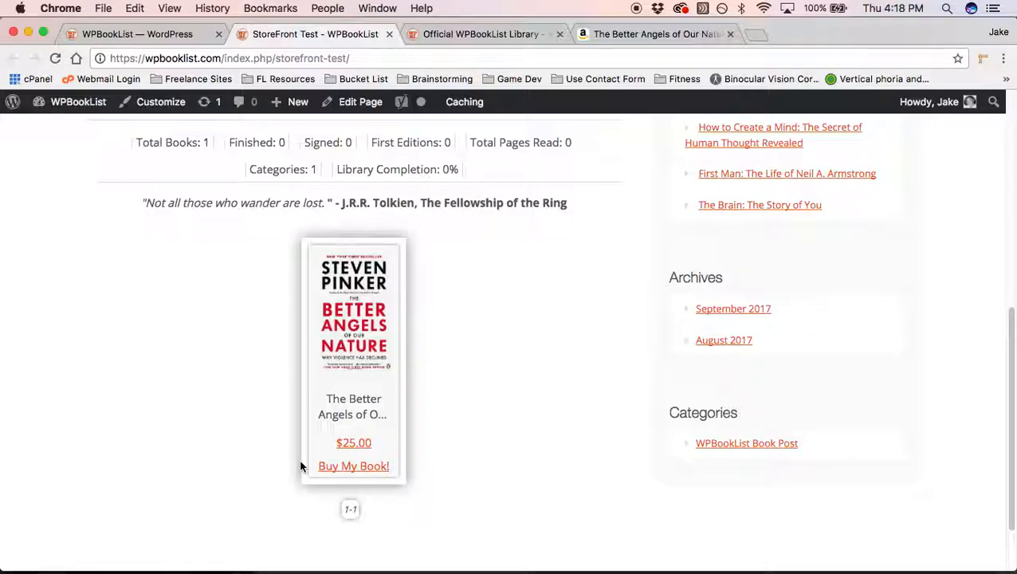
left_click(333, 301)
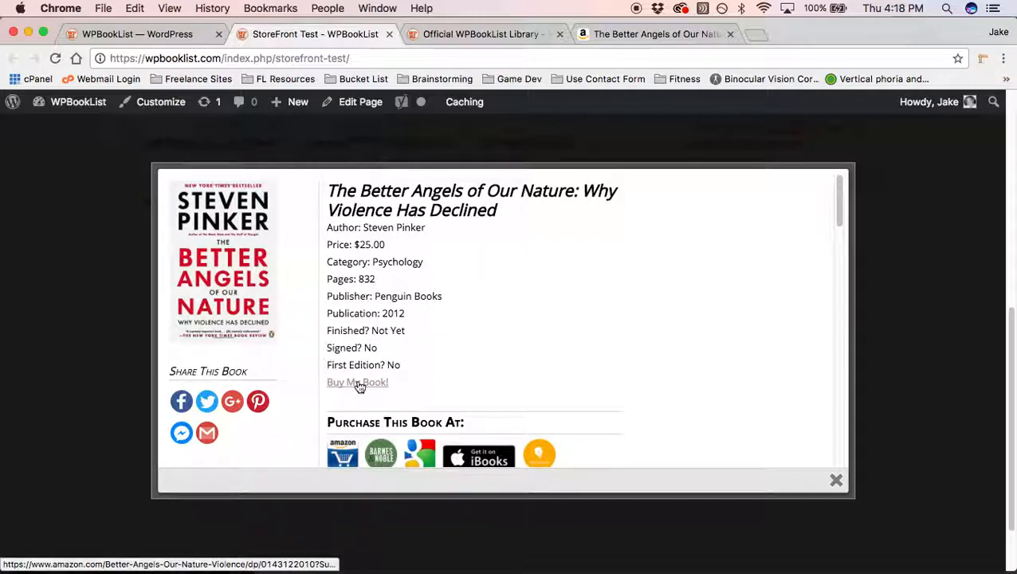
left_click(109, 248)
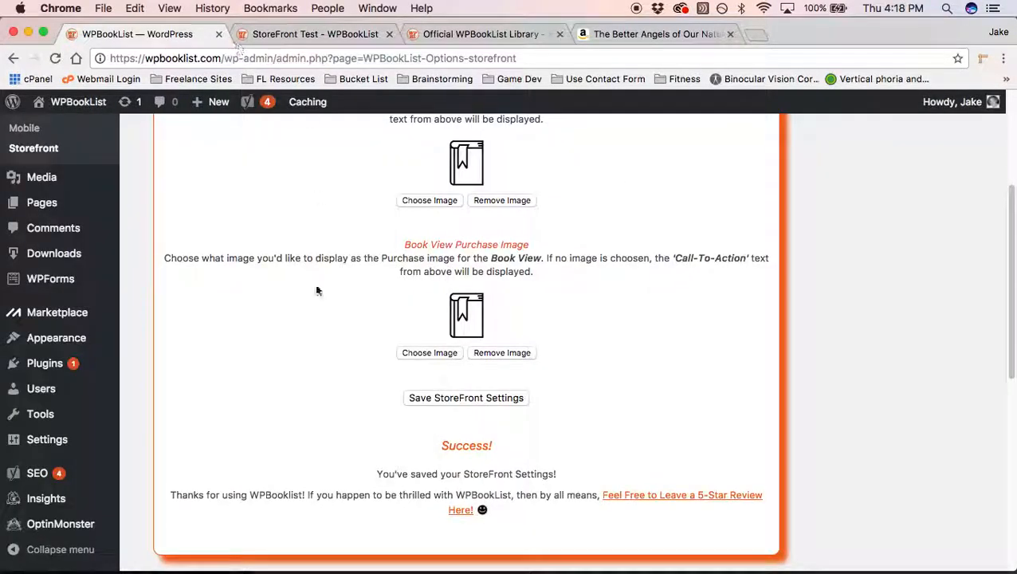
Step: Choose the wpbooklist_purchase_img_1-6.png BUY icon from the Media Library as Library View Purchase Image
scroll(327, 287, "up", 3)
scroll(481, 191, "up", 2)
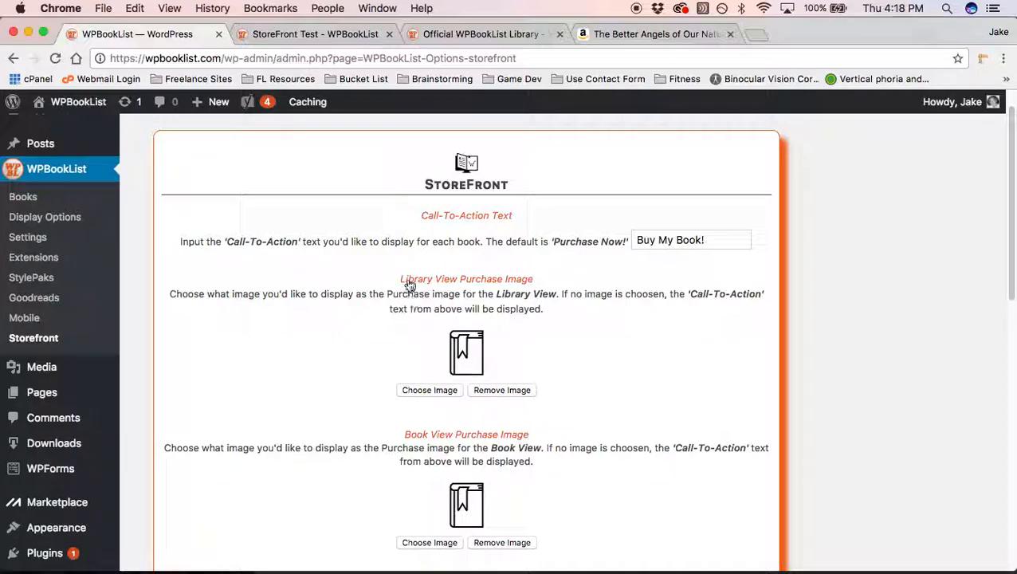
left_click(430, 390)
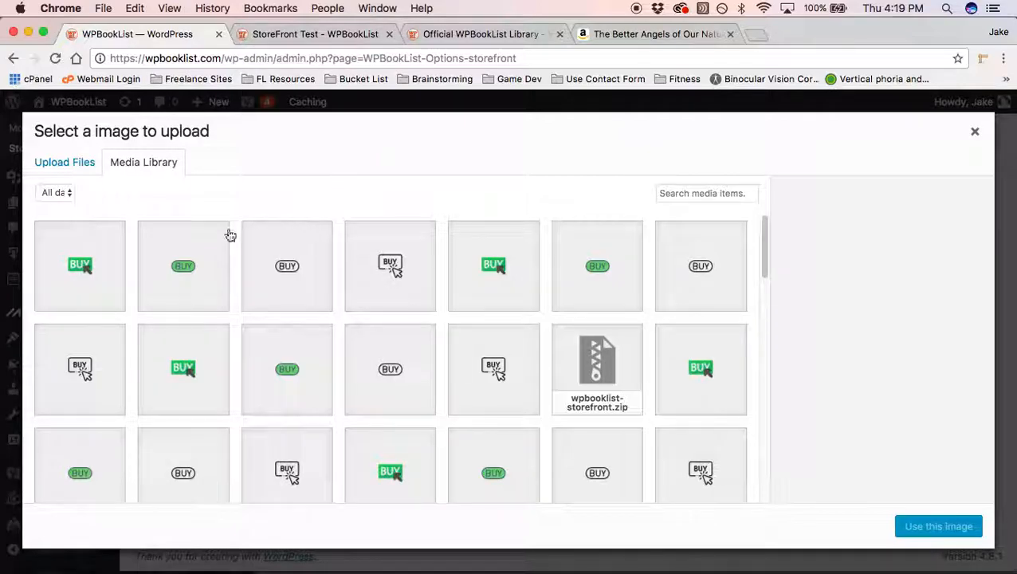
left_click(372, 288)
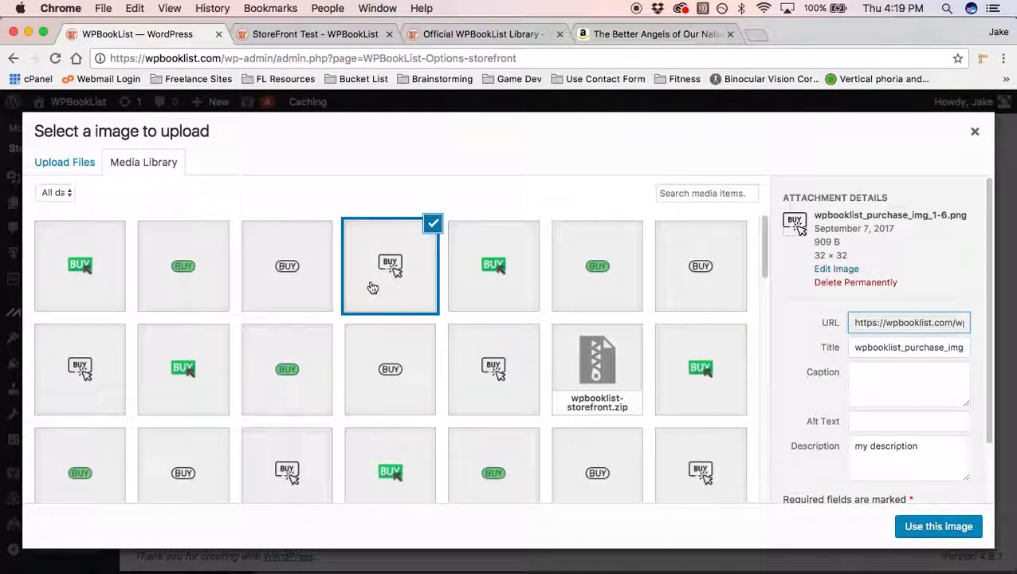
left_click(88, 167)
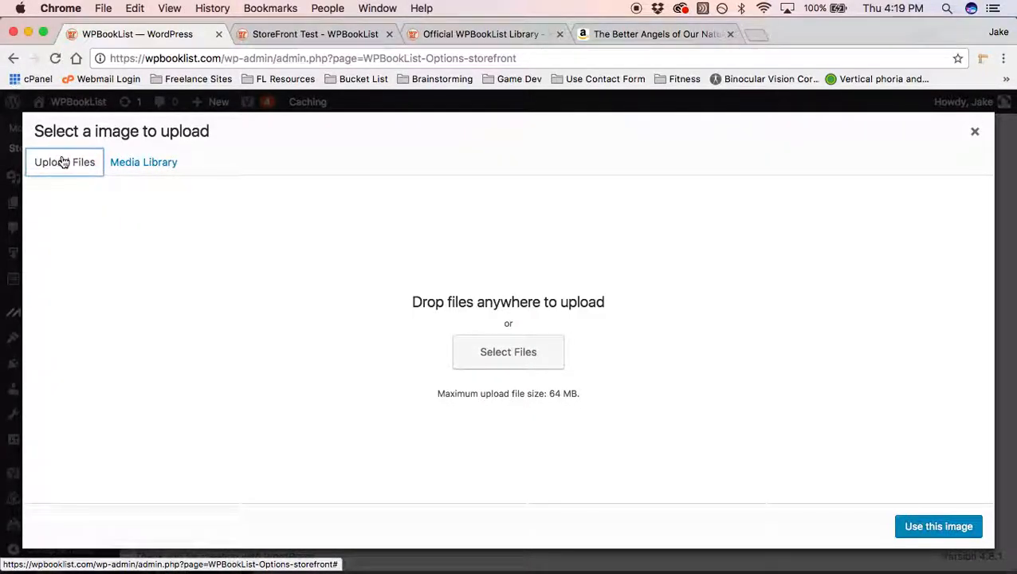
left_click(511, 348)
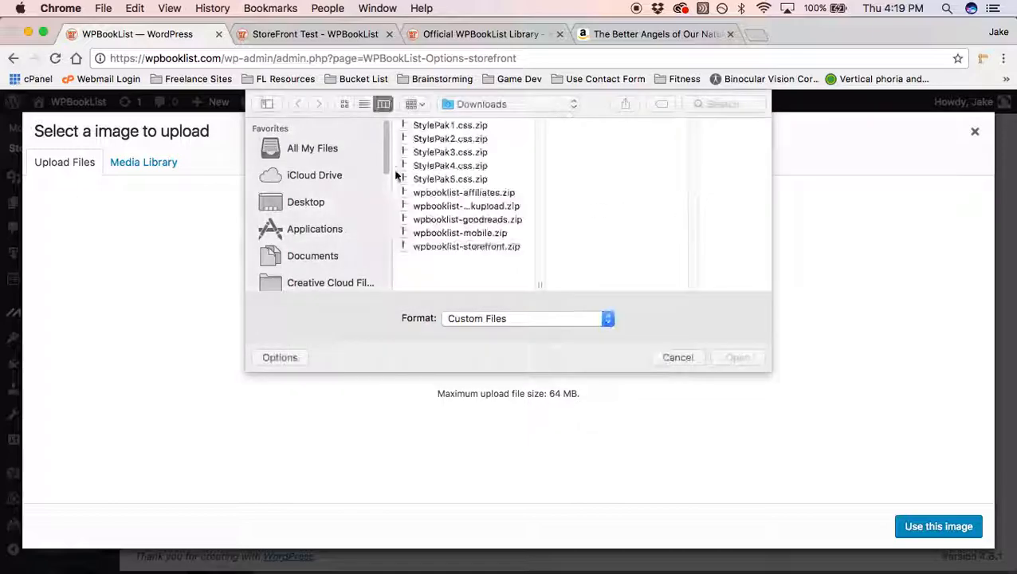
left_click(676, 358)
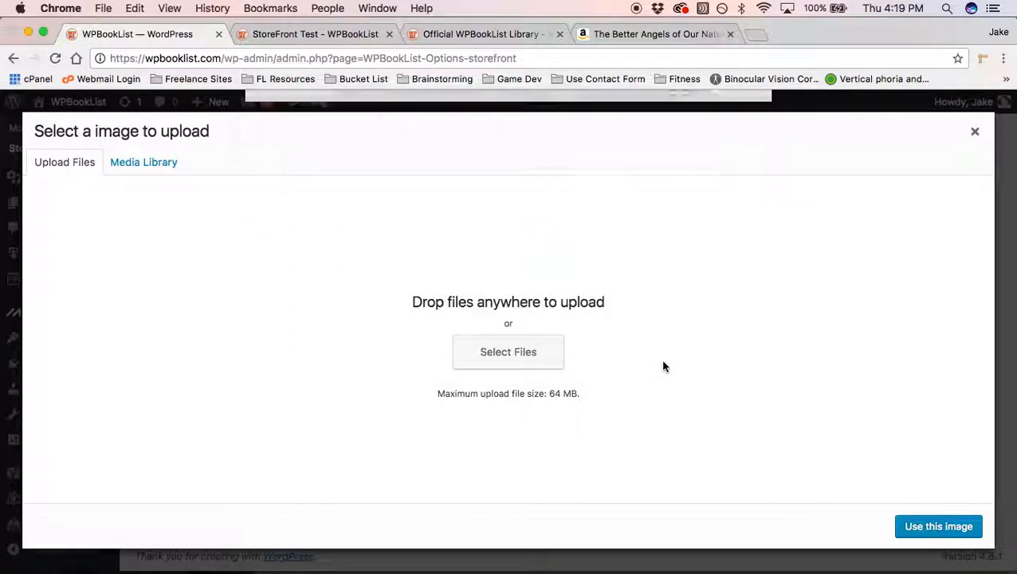
left_click(170, 169)
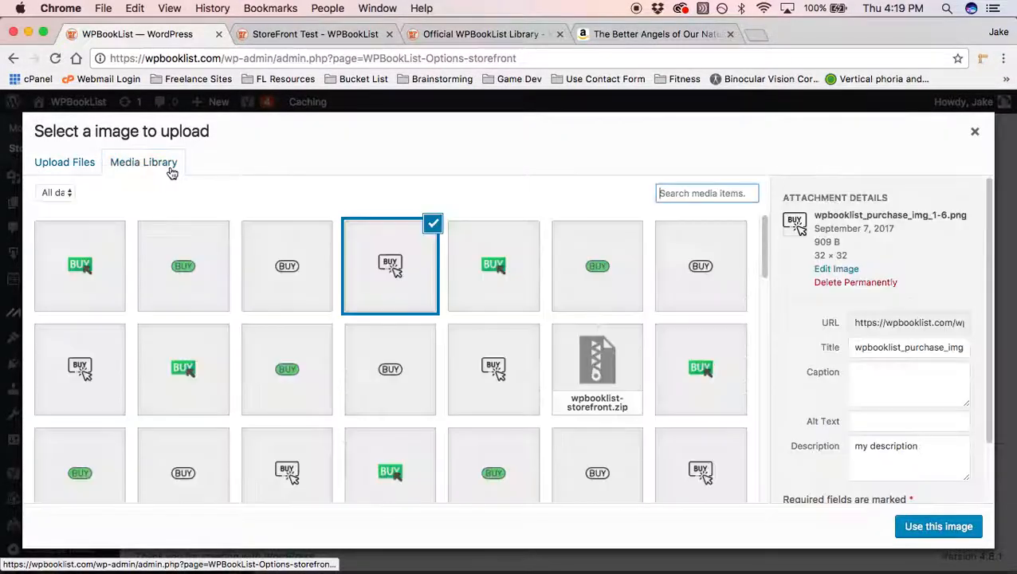
left_click(387, 277)
left_click(408, 265)
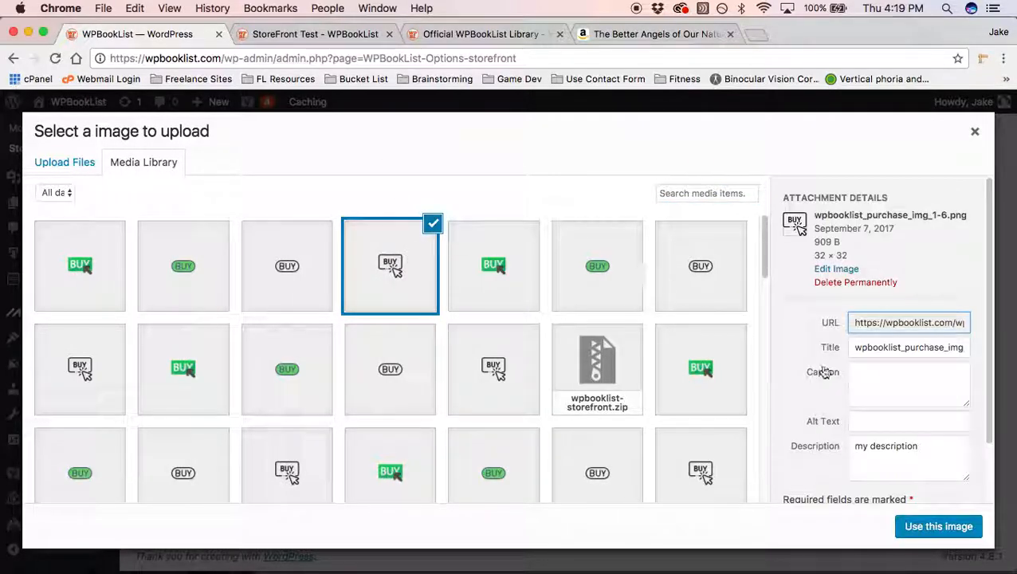
left_click(913, 536)
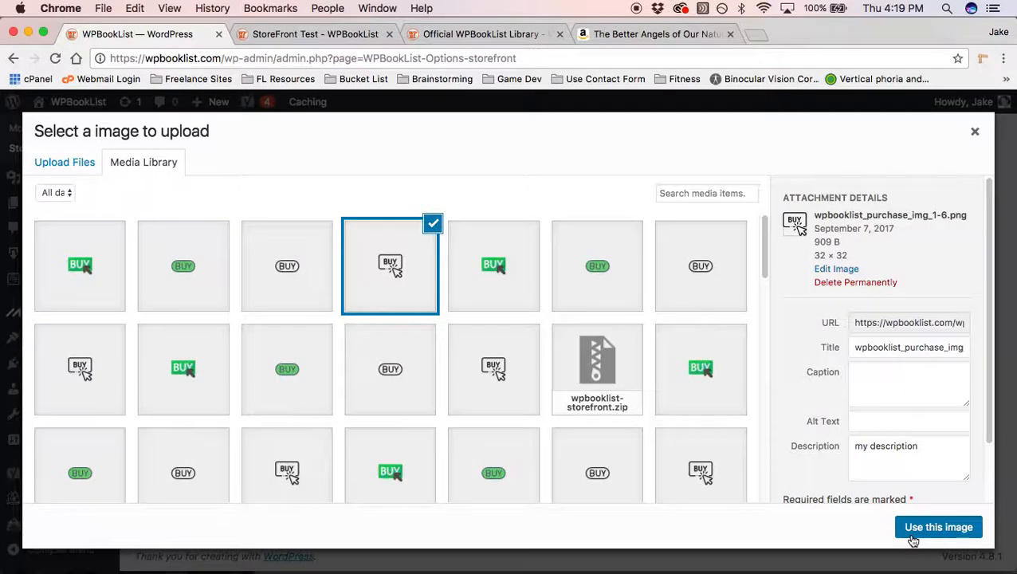
scroll(603, 359, "down", 4)
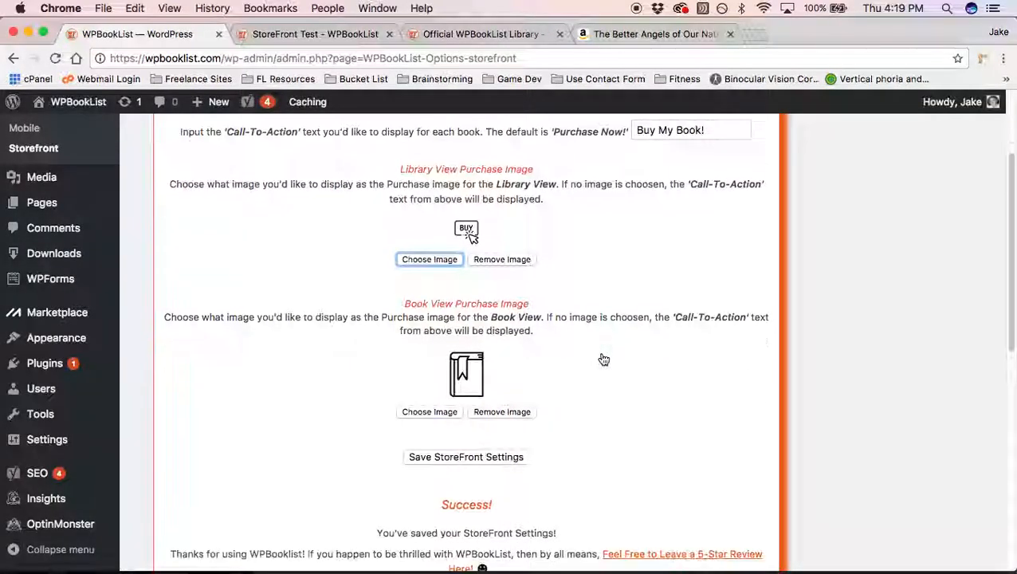
Step: Save the StoreFront settings and reload StoreFront Test to see the BUY icon under $25.00
left_click(494, 400)
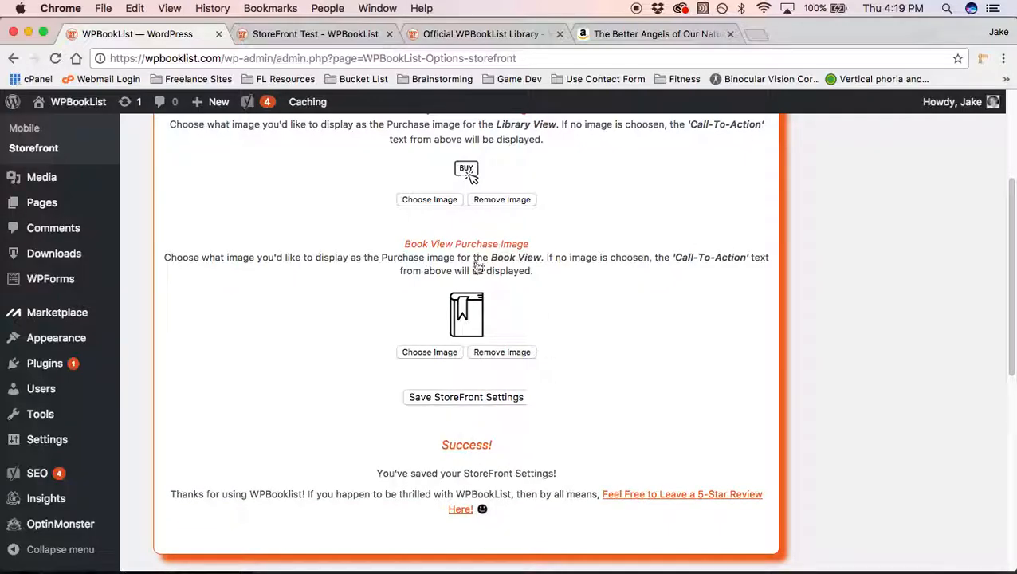
left_click(275, 35)
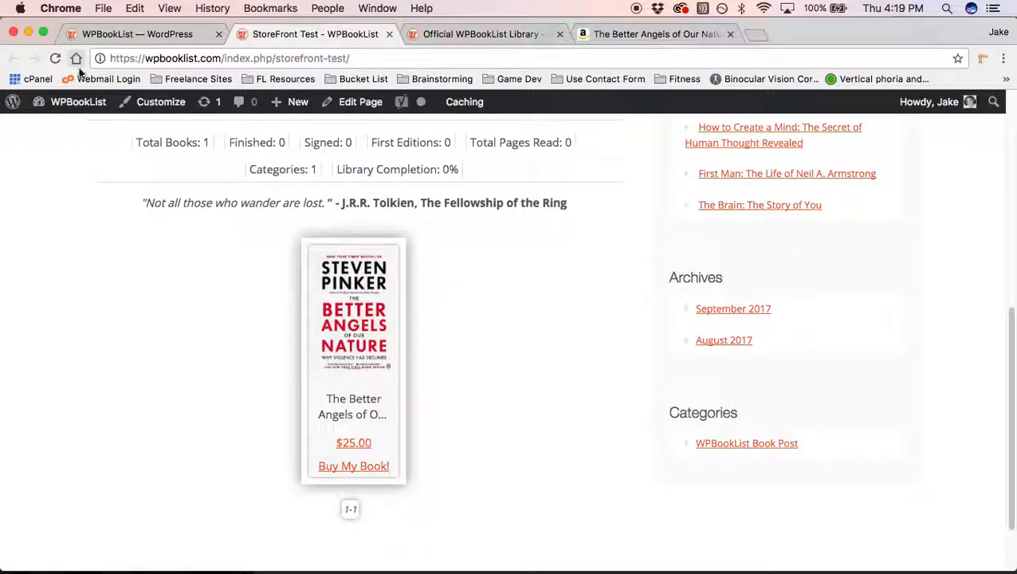
left_click(56, 61)
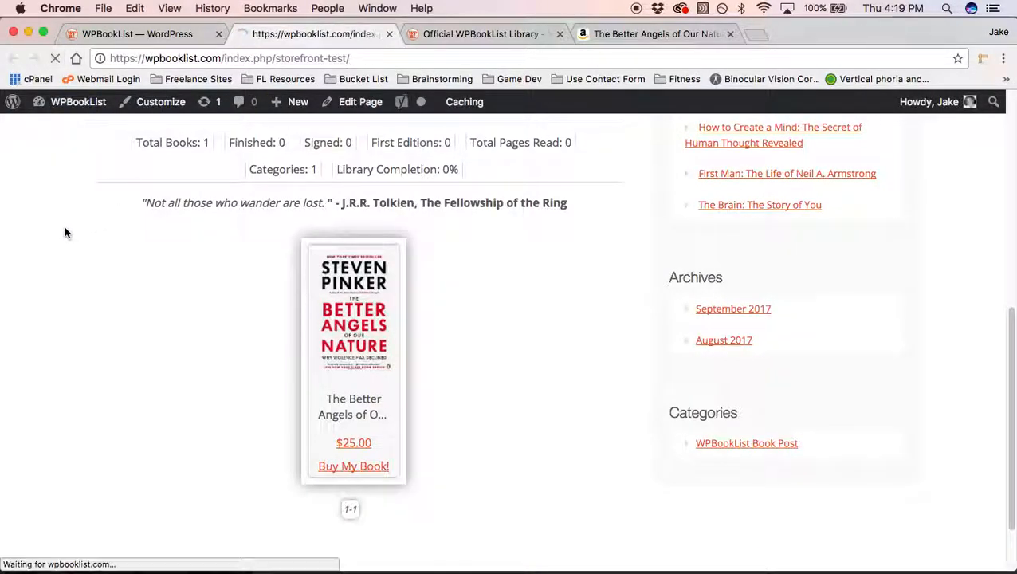
scroll(228, 257, "down", 1)
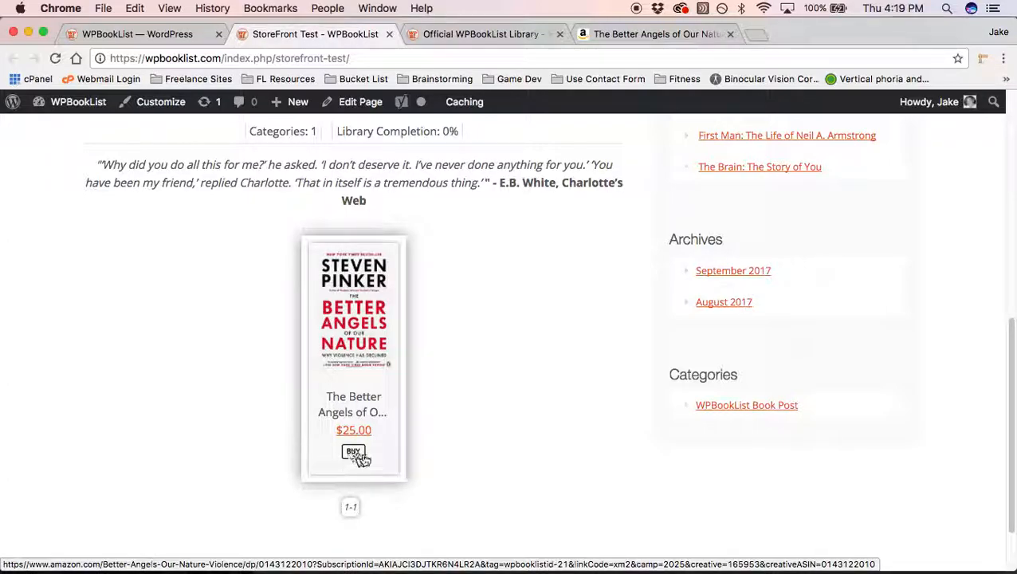
Step: Preview the book's details popup, close it, and return to the StoreFront settings
left_click(350, 274)
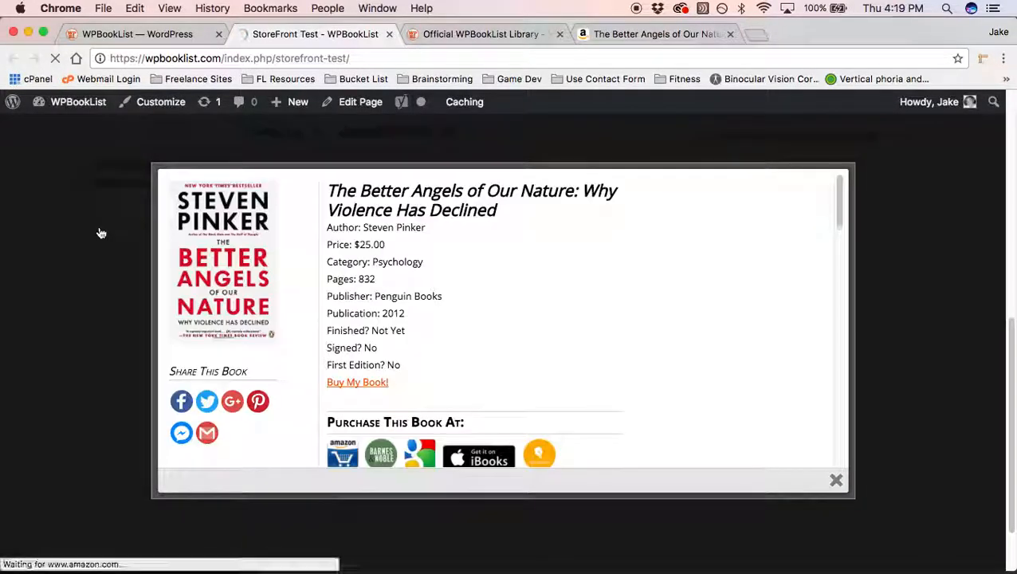
scroll(527, 273, "down", 1)
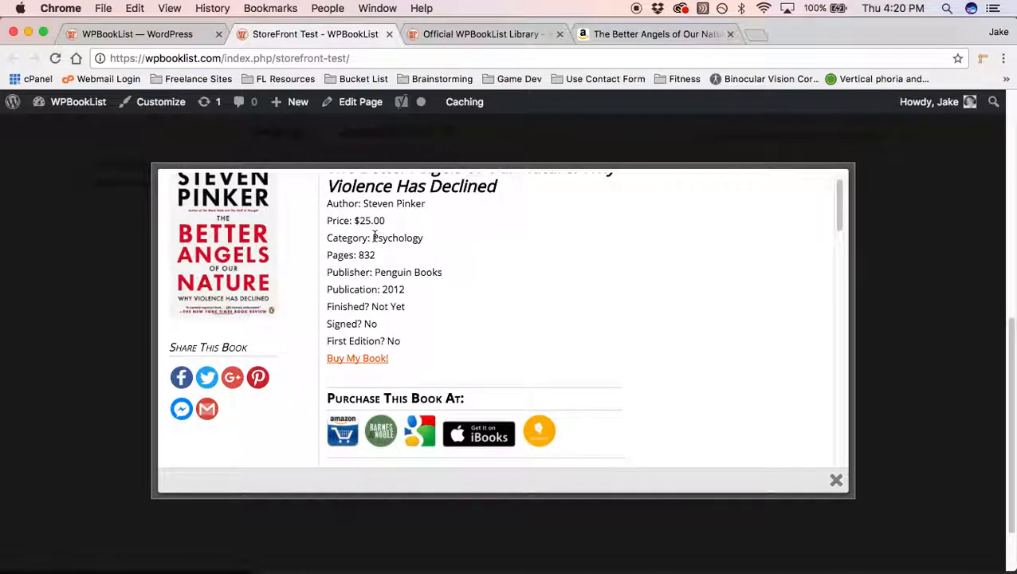
left_click(100, 211)
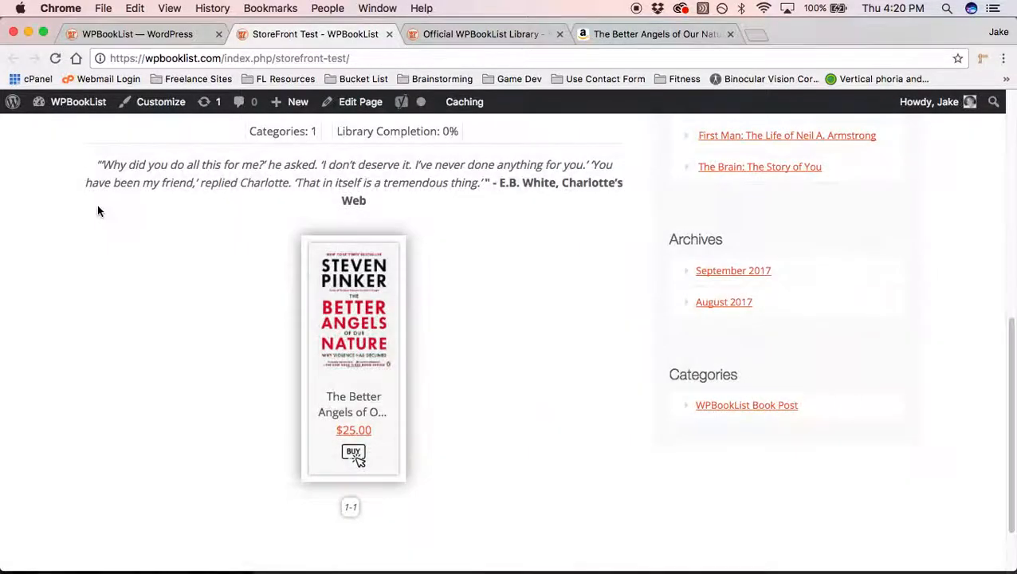
left_click(116, 34)
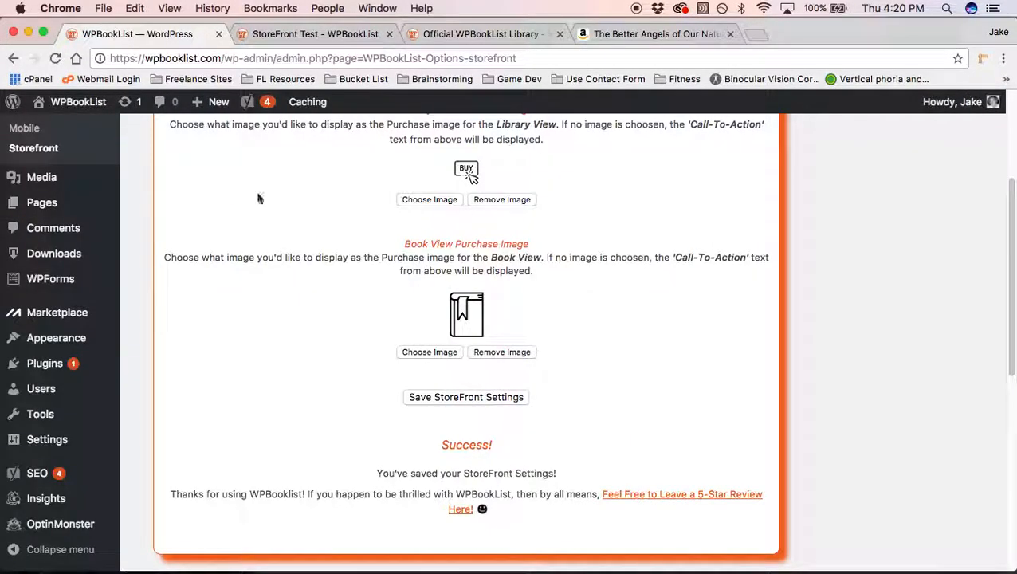
Step: Make the green BUY icon (wpbooklist_purchase_img_4-6.png) the Book View purchase image and save the StoreFront settings
scroll(287, 175, "down", 2)
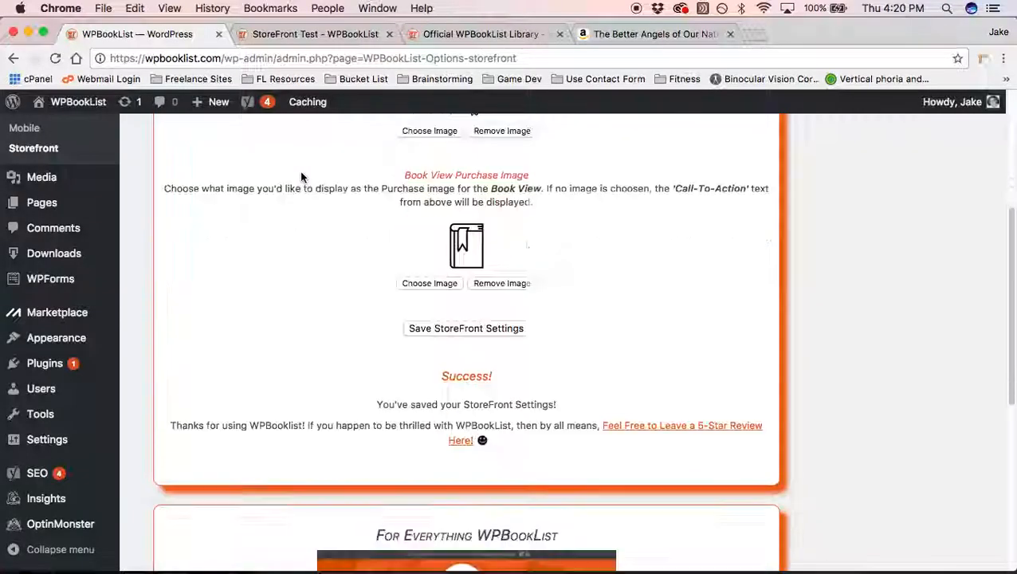
left_click(431, 286)
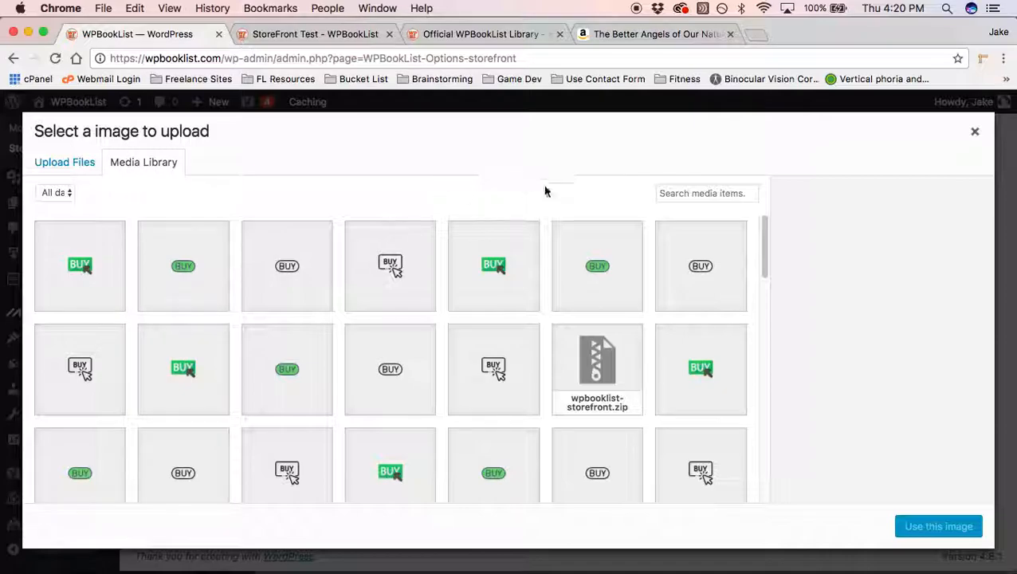
left_click(96, 262)
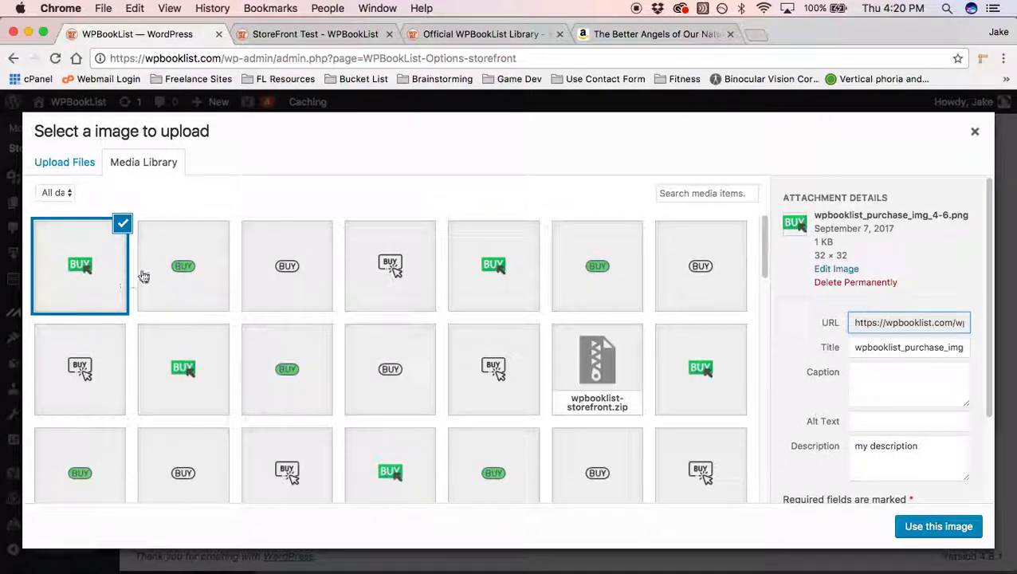
left_click(914, 528)
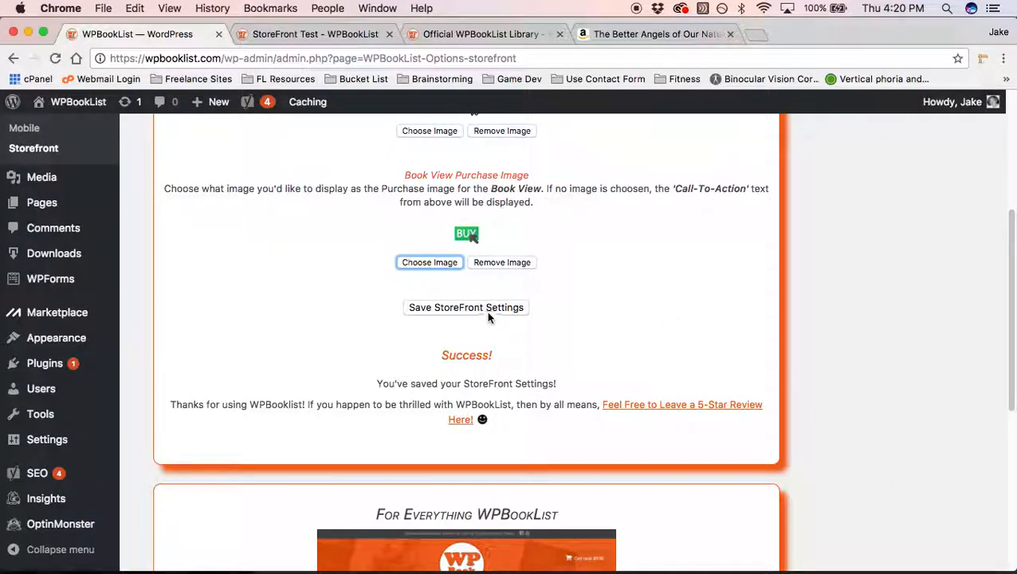
left_click(485, 311)
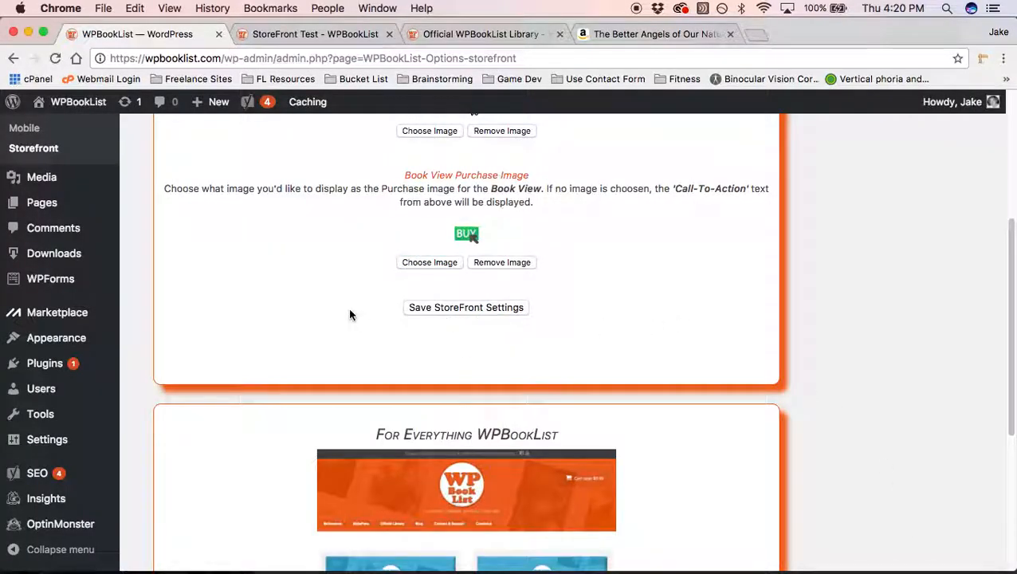
left_click(334, 35)
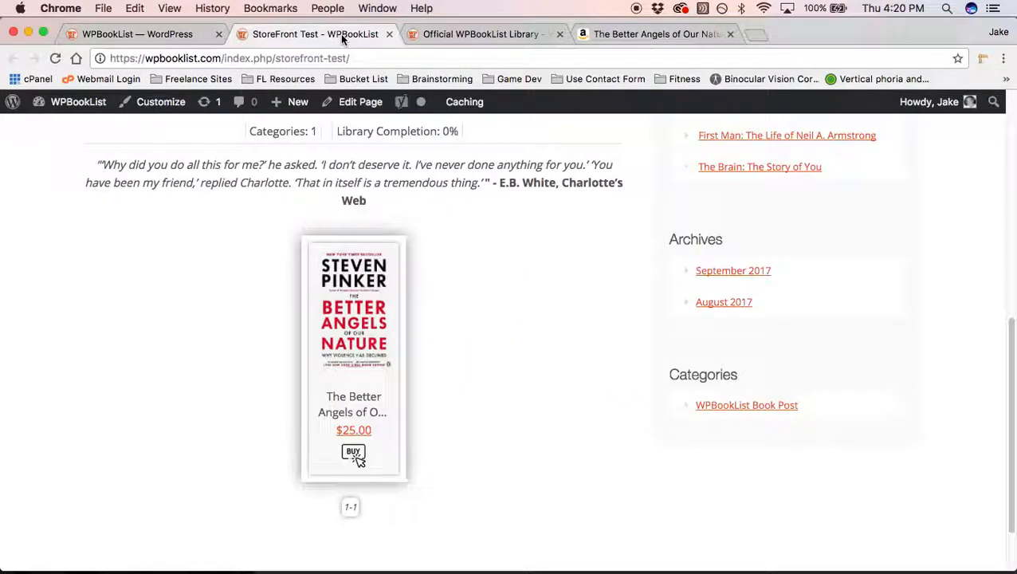
Step: Reload the StoreFront Test page, open the book's popup, and open its green BUY link in a new tab
left_click(55, 60)
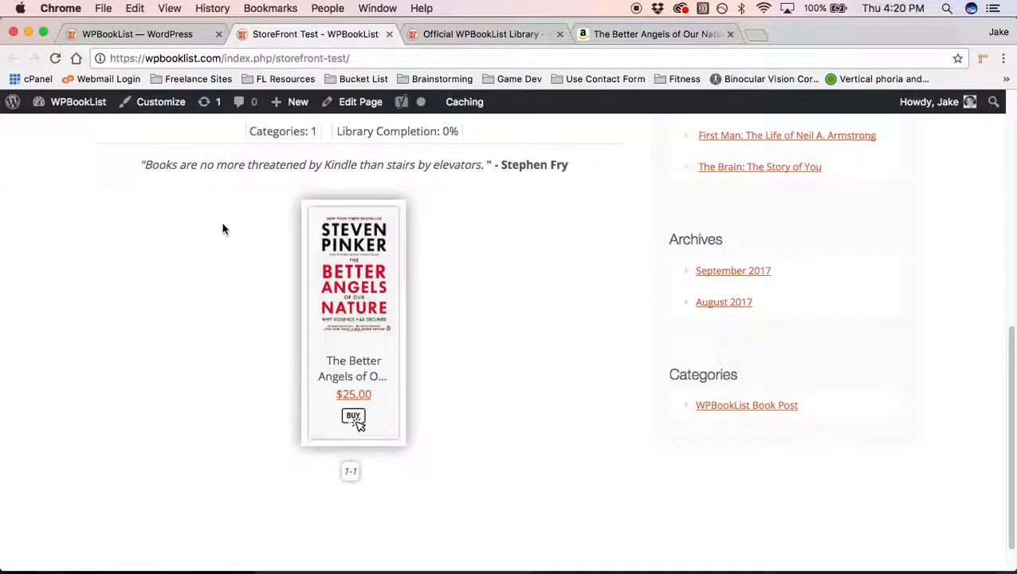
left_click(355, 268)
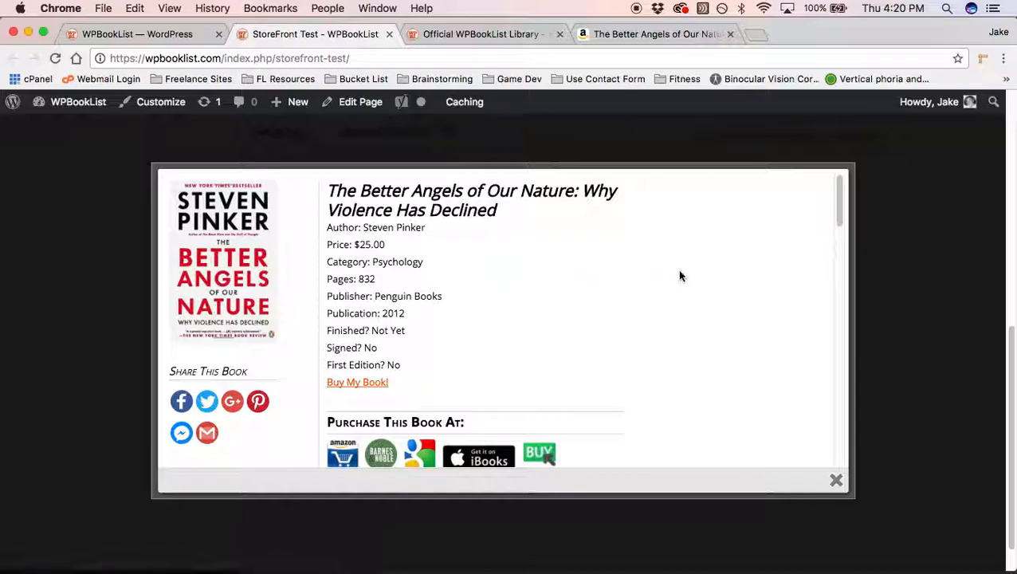
scroll(654, 265, "down", 2)
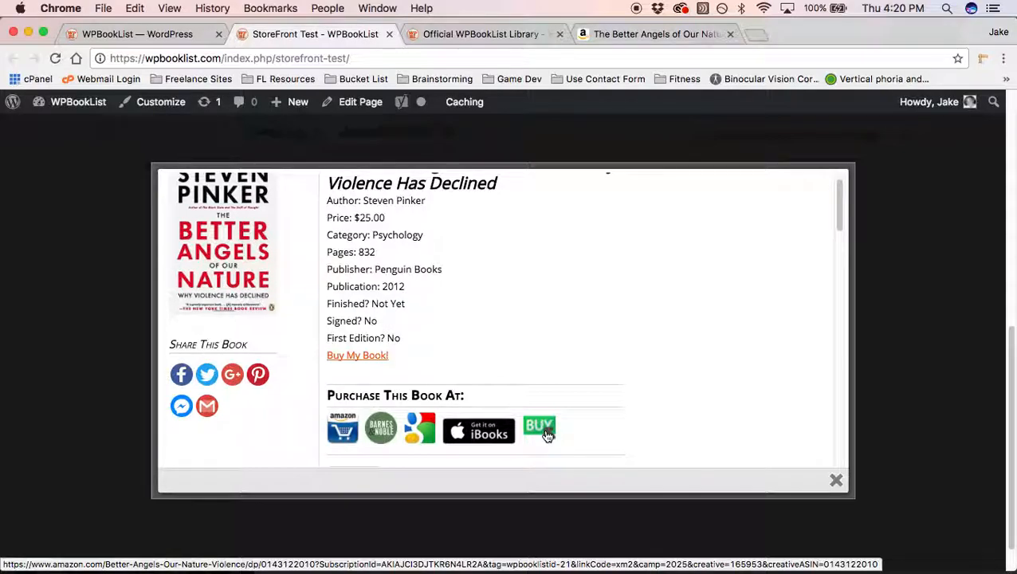
right_click(547, 434)
left_click(568, 400)
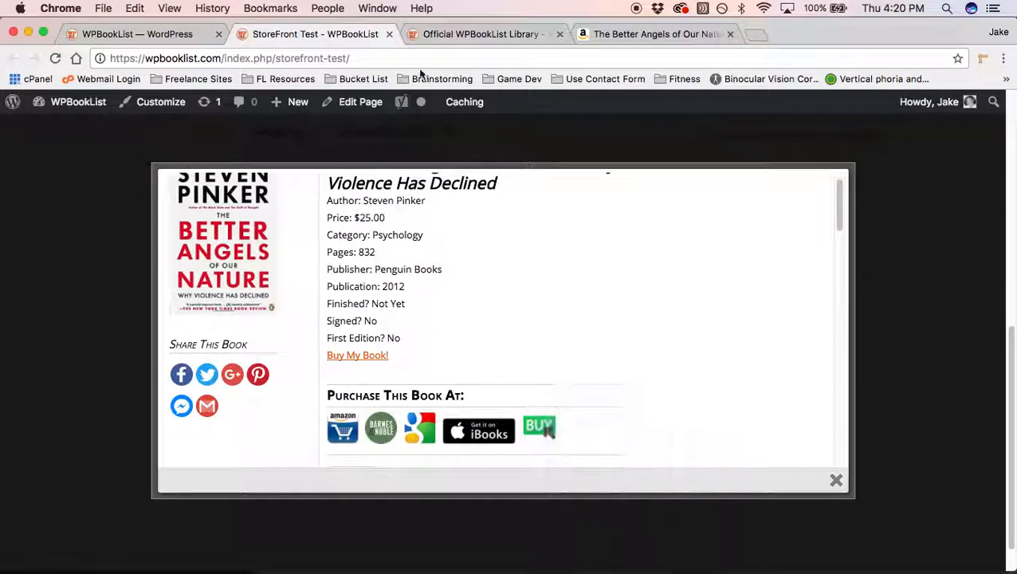
Step: Check the book's Amazon page, close it and the book popup, and return to the StoreFront settings
left_click(435, 35)
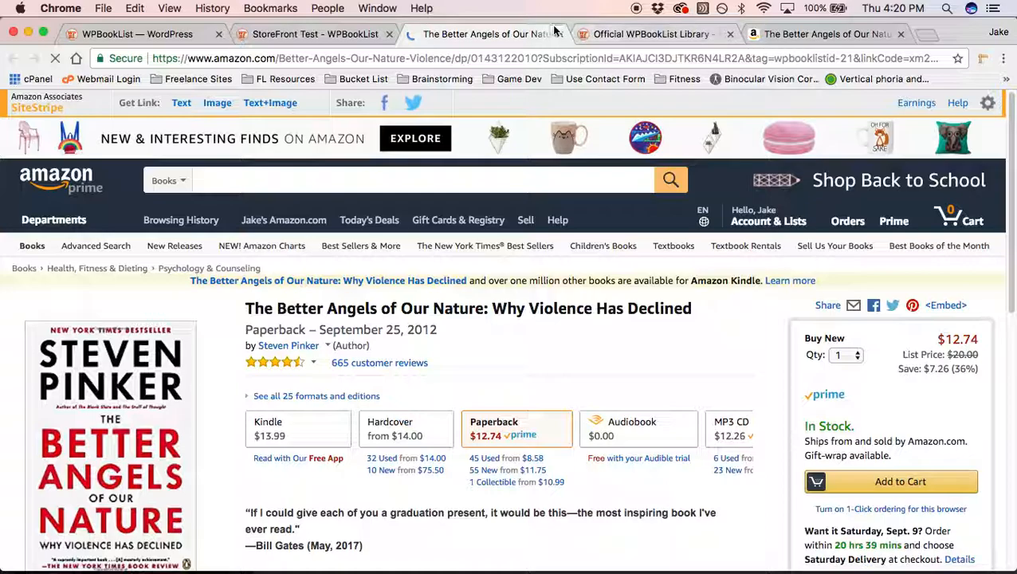
key("super+w")
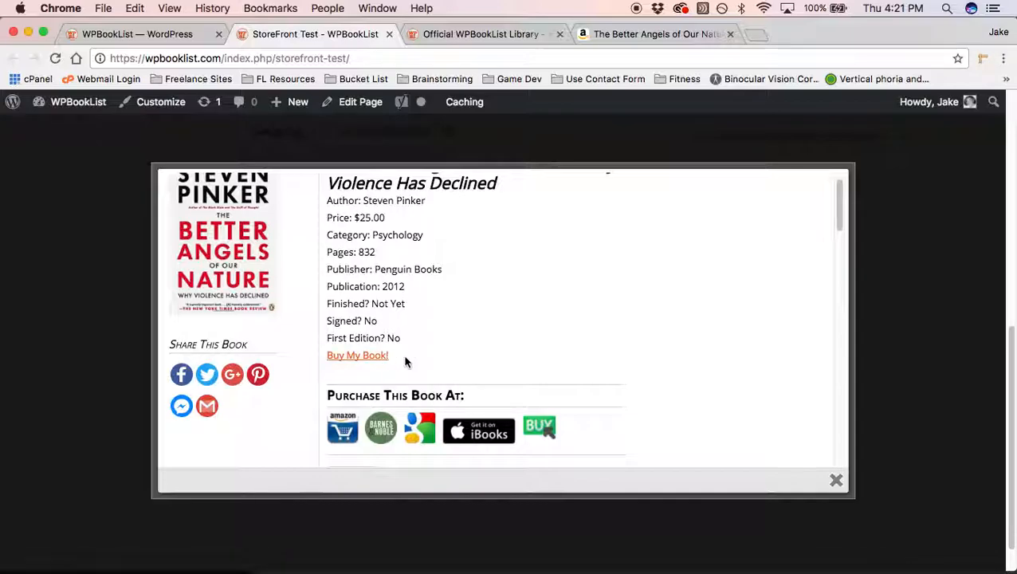
scroll(405, 362, "up", 1)
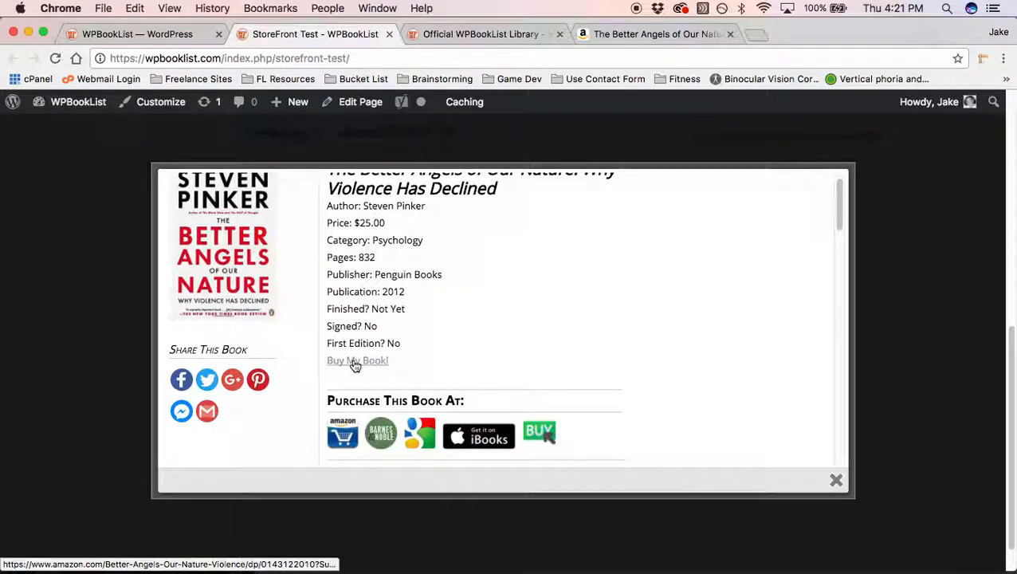
left_click(92, 218)
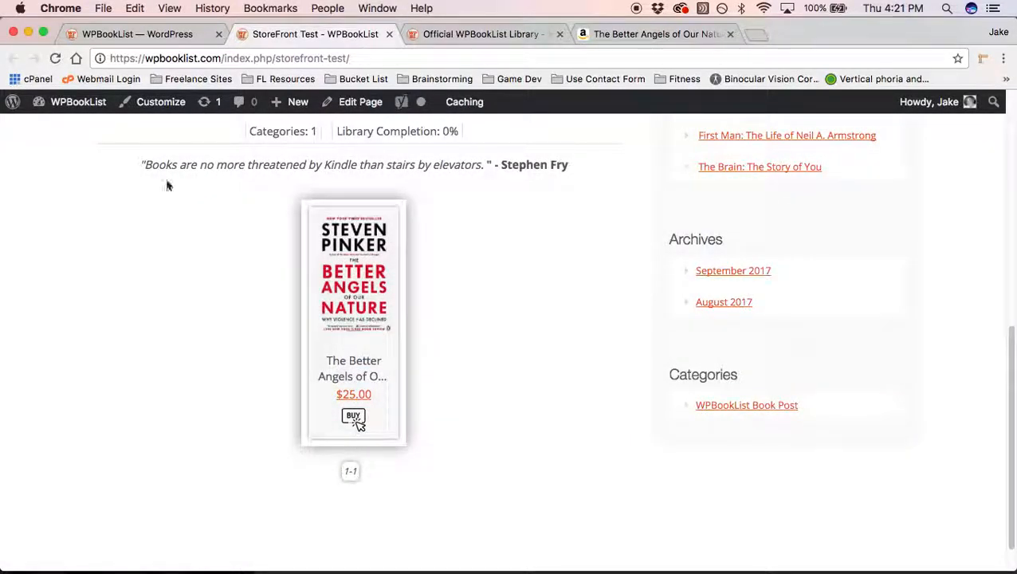
left_click(159, 34)
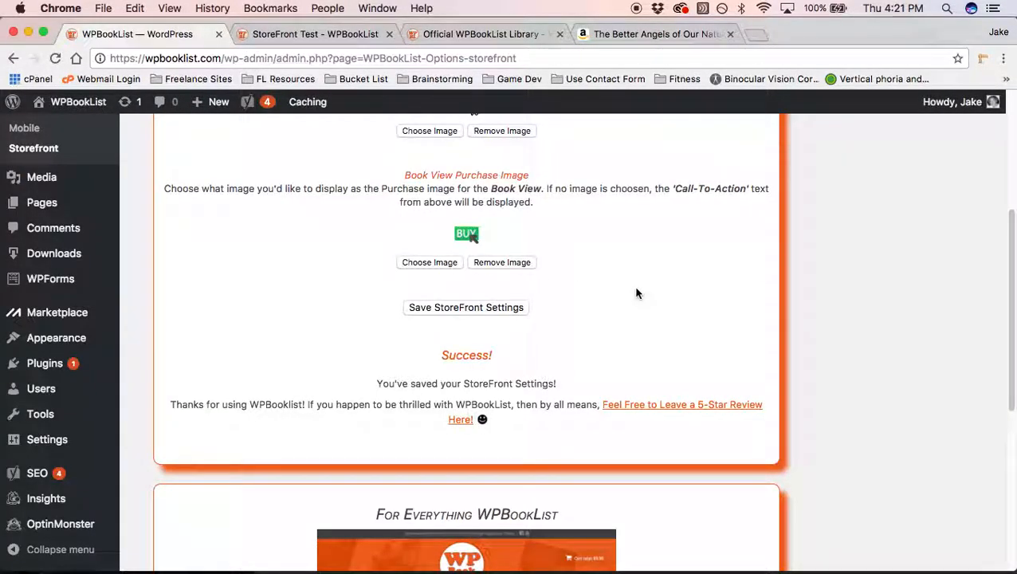
scroll(636, 294, "up", 3)
scroll(603, 285, "up", 4)
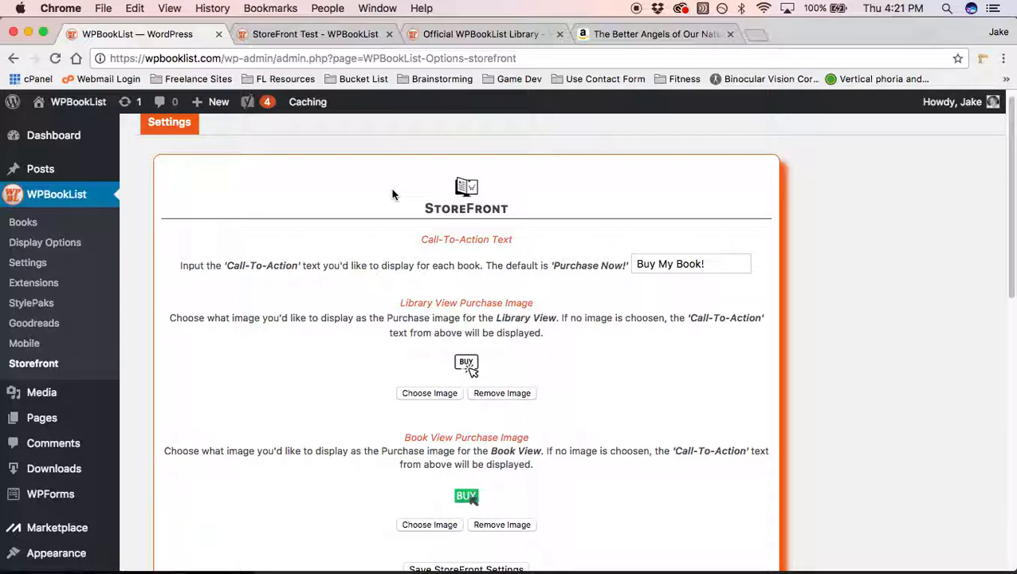
scroll(451, 205, "down", 4)
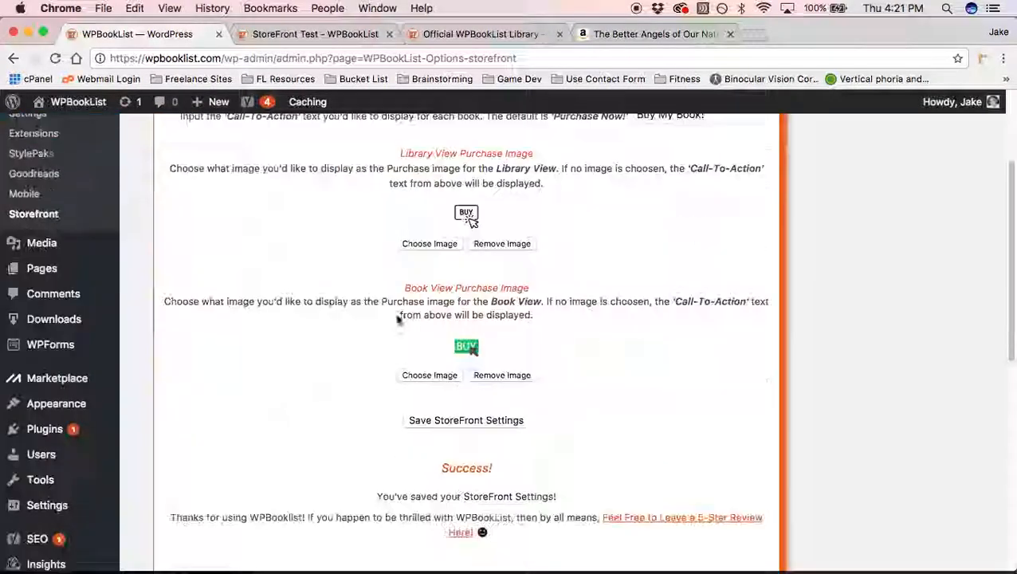
scroll(486, 351, "up", 3)
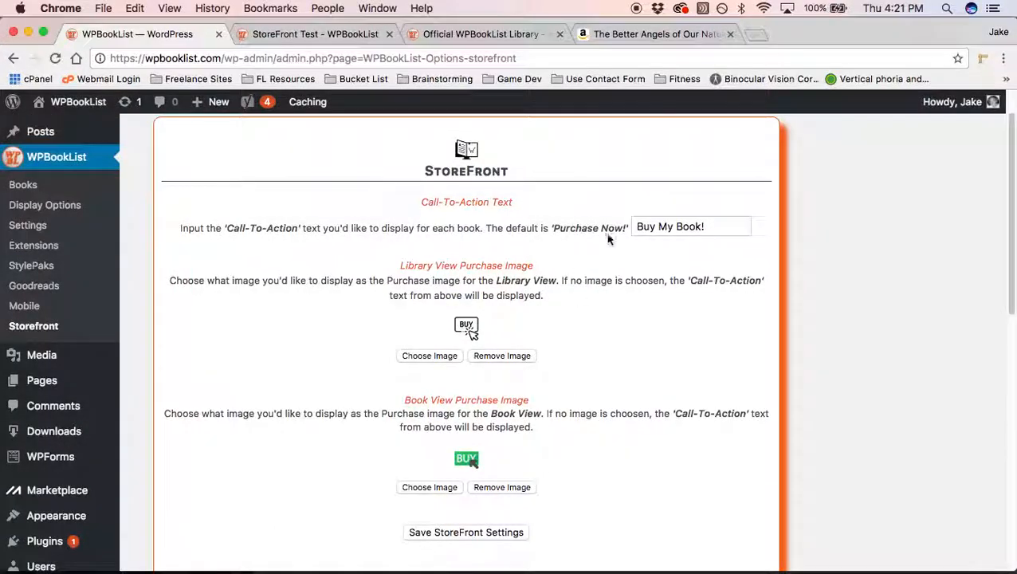
left_click(693, 227)
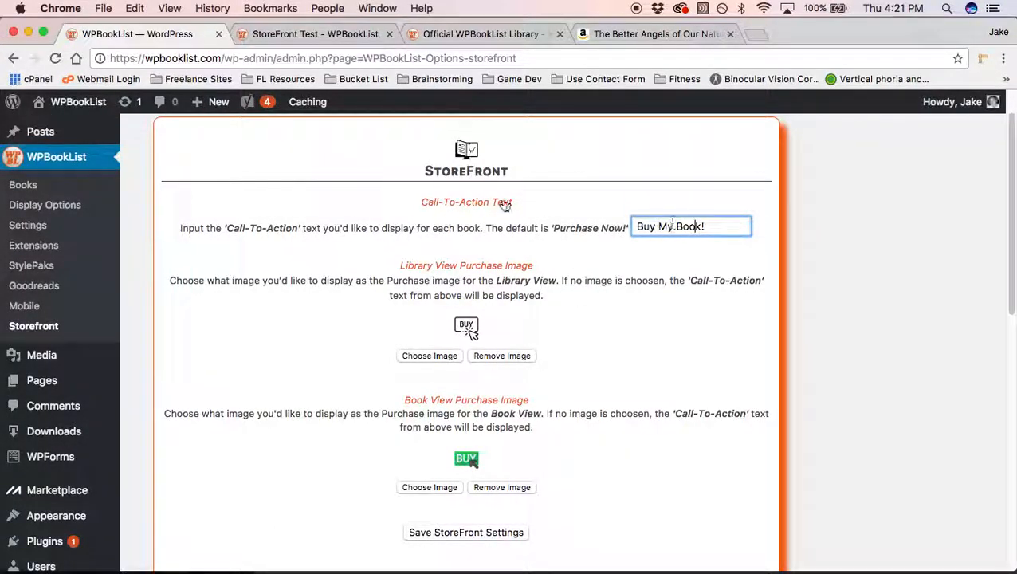
left_click(331, 198)
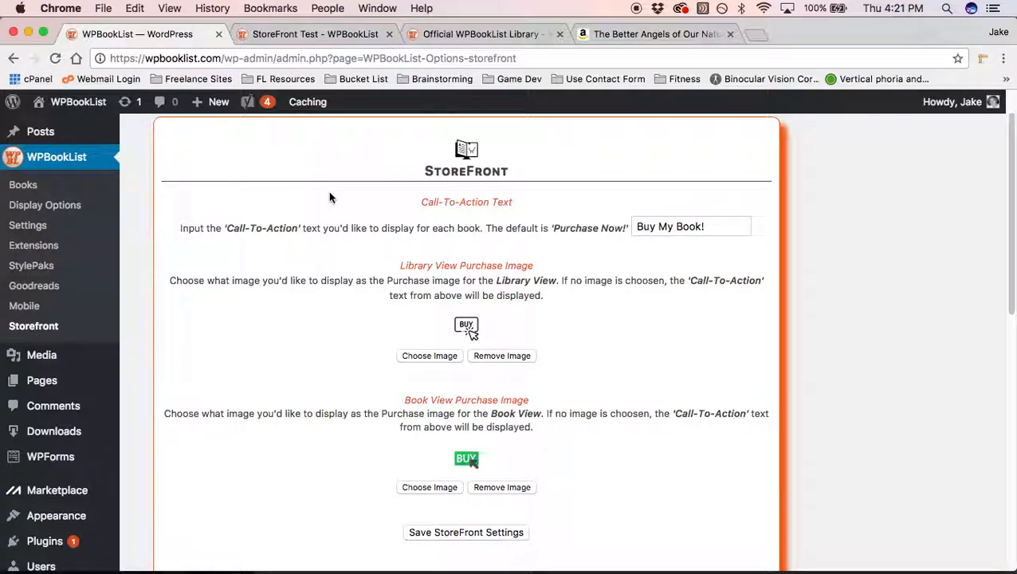